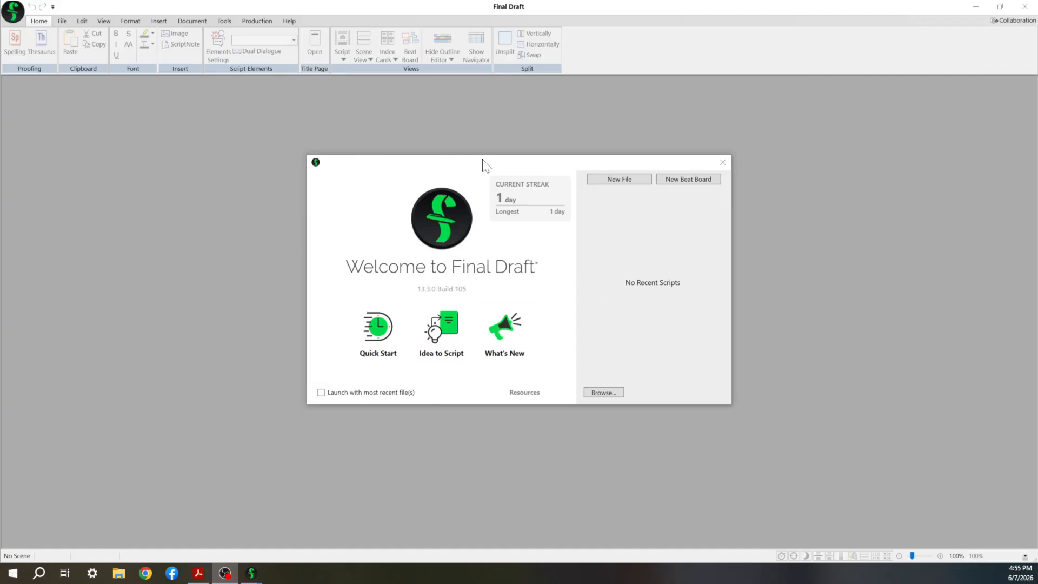
left_click(614, 182)
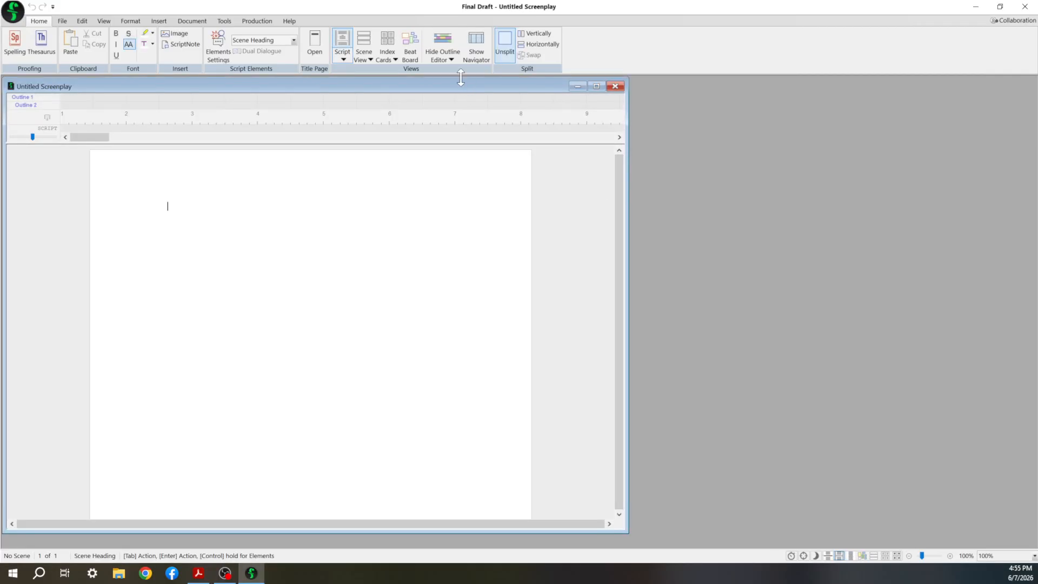
left_click_drag(455, 86, 586, 157)
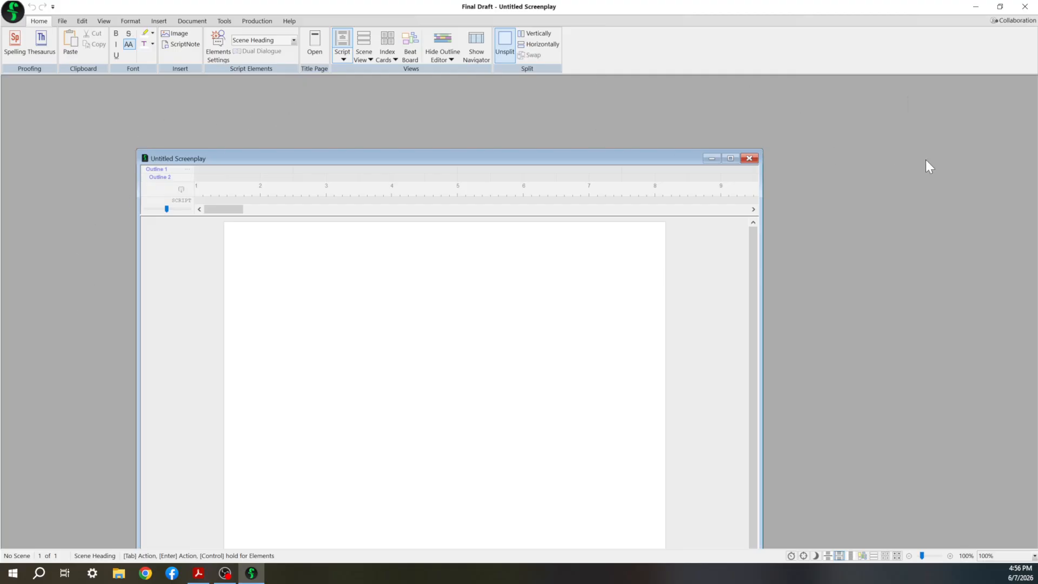
left_click_drag(403, 156, 435, 109)
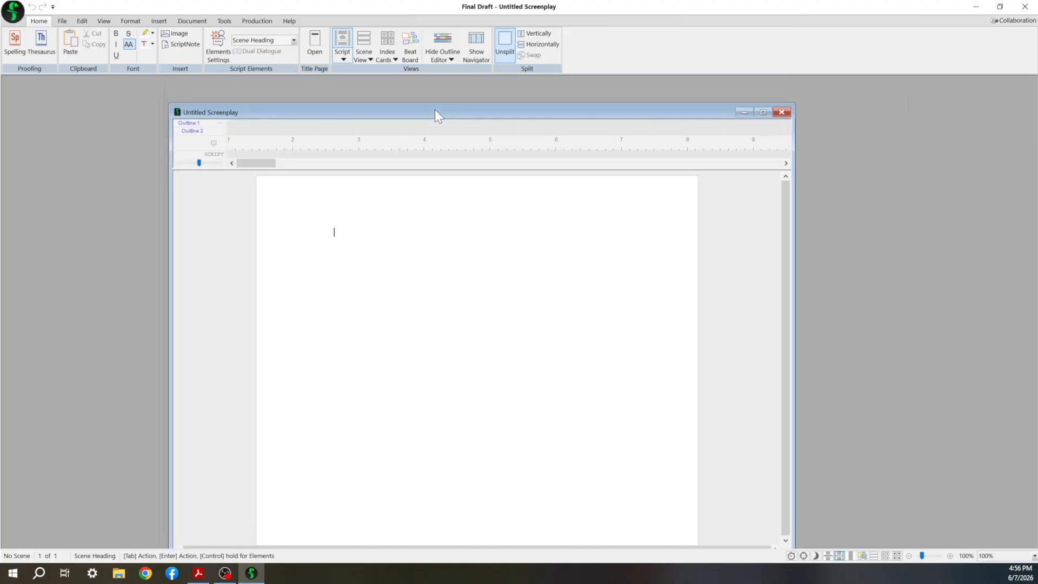
left_click(763, 114)
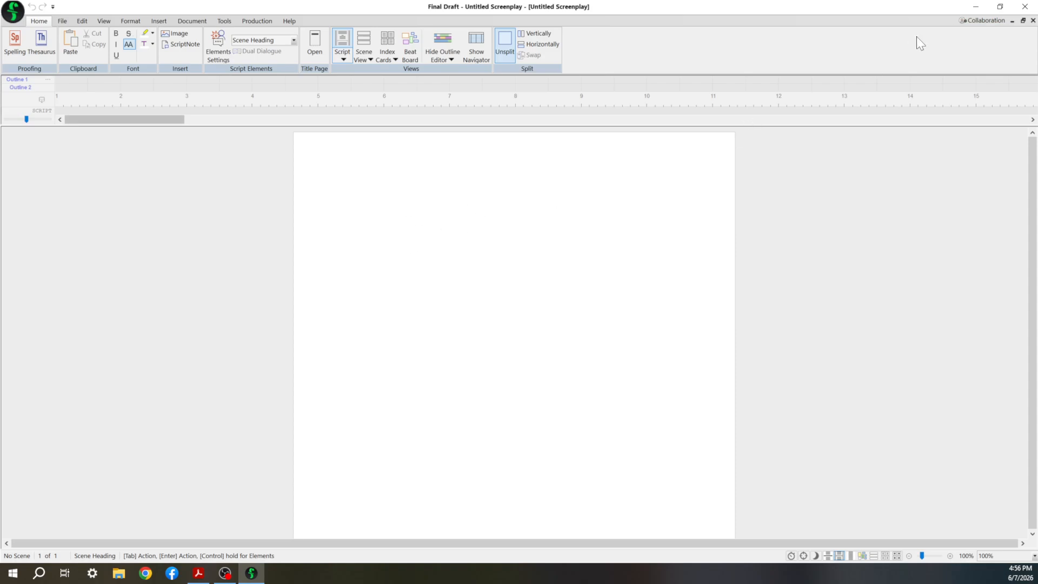
left_click(1032, 21)
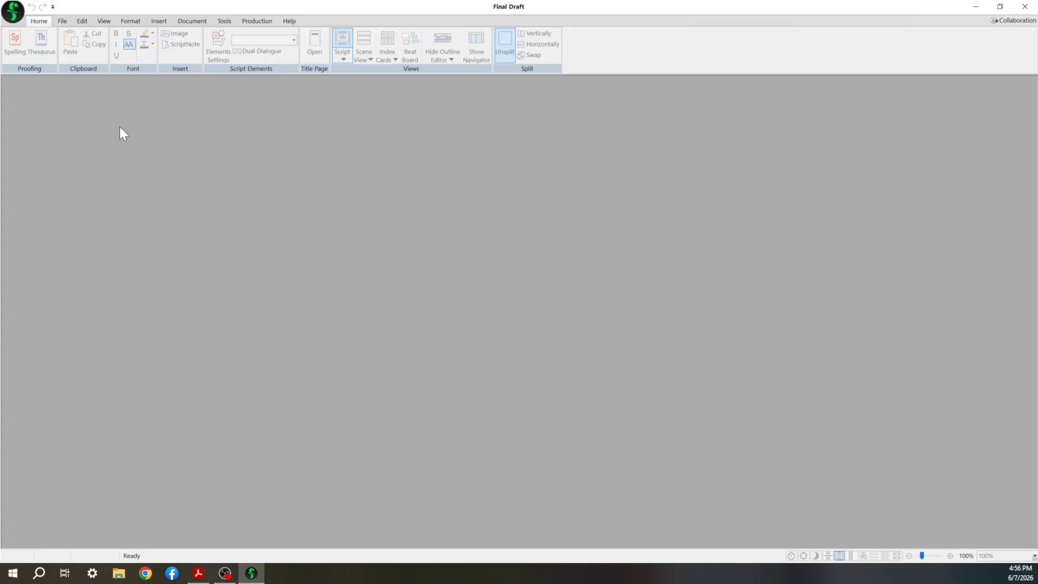
- Create a new blank screenplay and maximize its document window
left_click(63, 22)
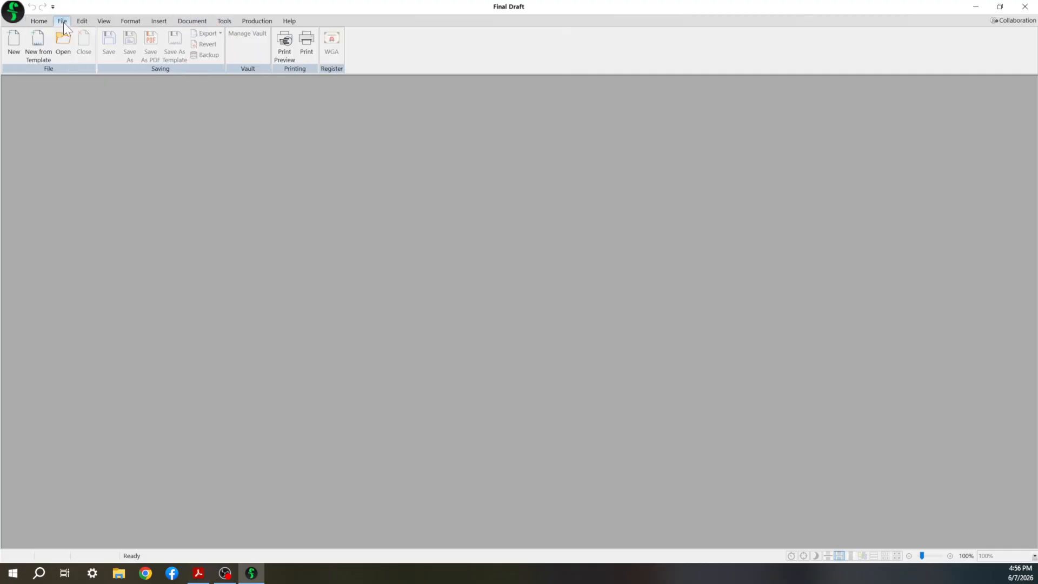
left_click(15, 42)
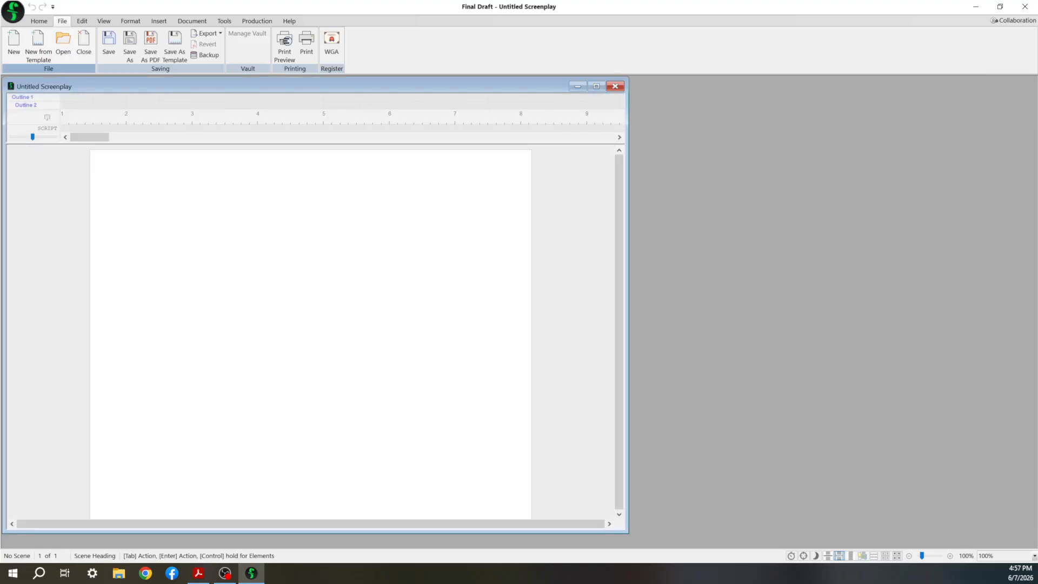
left_click_drag(358, 87, 551, 92)
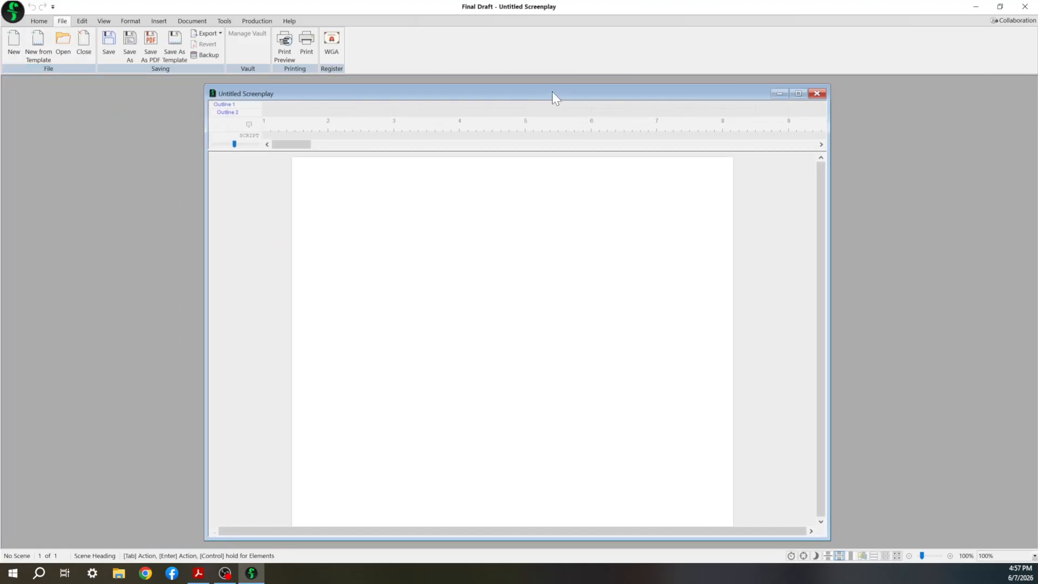
left_click(797, 93)
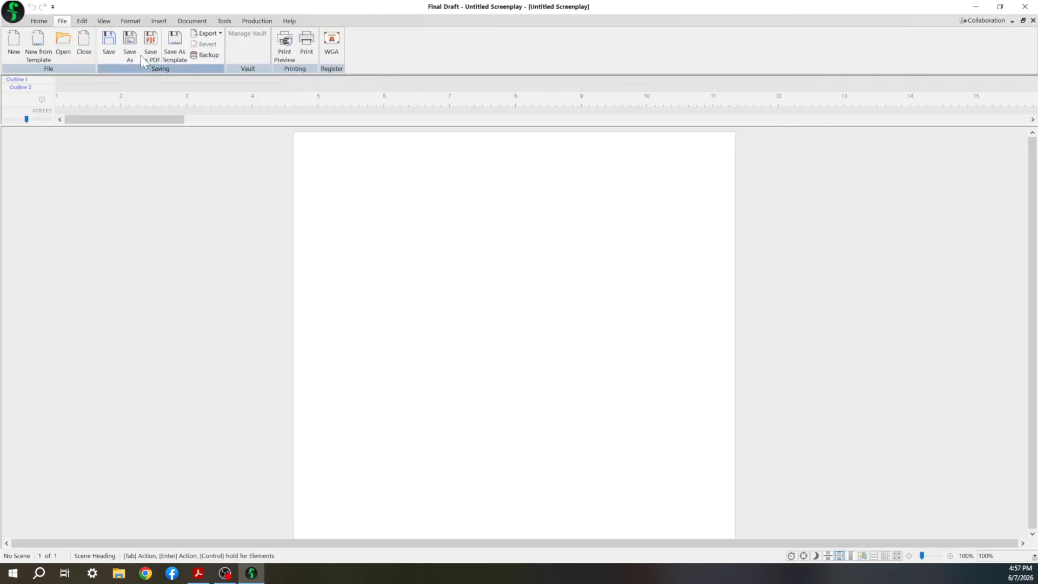
- Open the screenplay's title page and replace the SCRIPT TITLE placeholder with "TUTORIAL!"
left_click(40, 20)
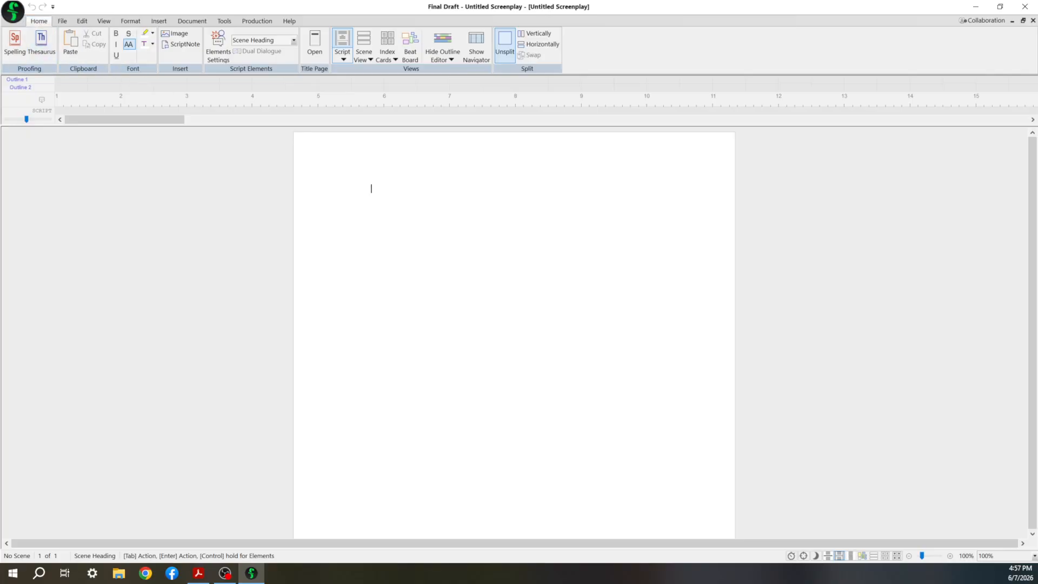
left_click(317, 51)
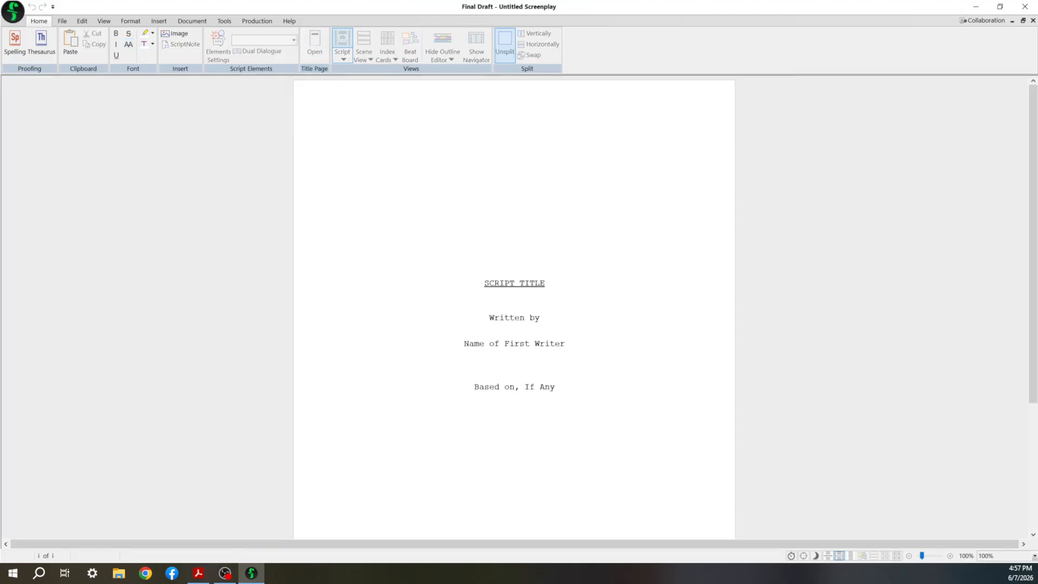
scroll(514, 308, "down", 2)
scroll(513, 308, "up", 2)
left_click_drag(546, 285, 468, 287)
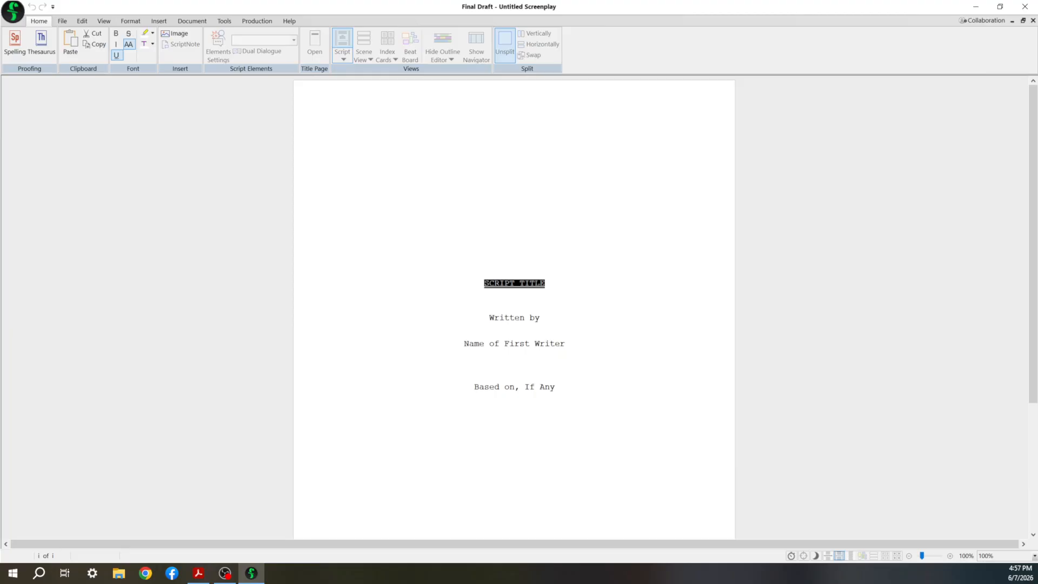
type("TUTORIAL!")
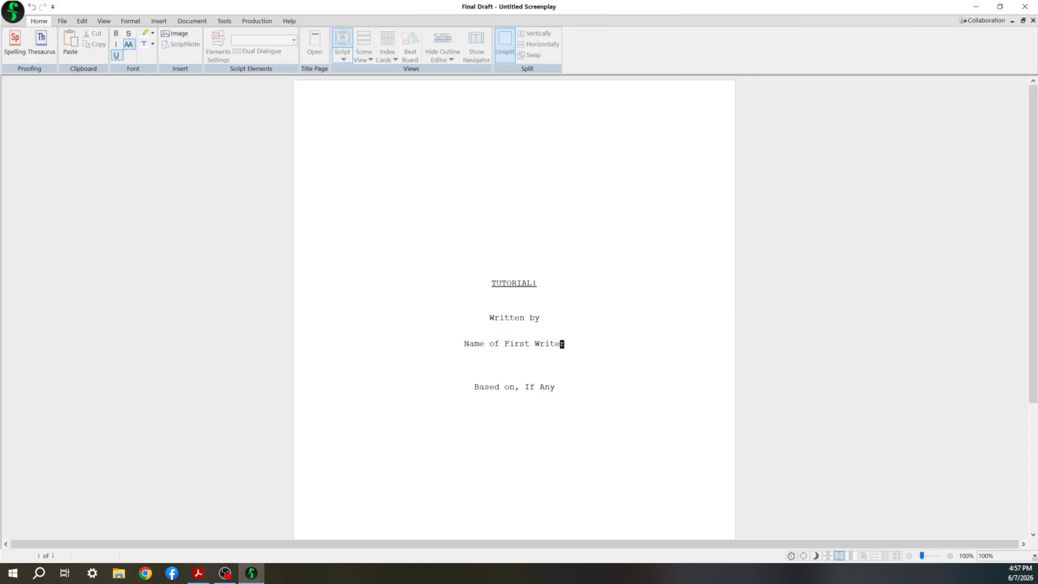
- Replace the "Name of First Writer" placeholder on the title page with the writer's full name
left_click_drag(563, 345, 464, 344)
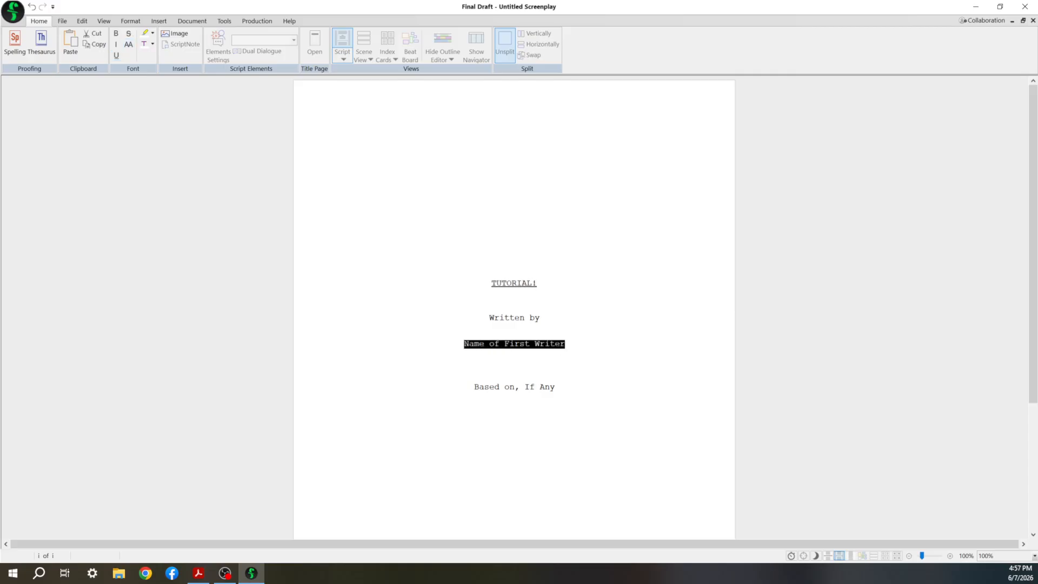
type("Joh")
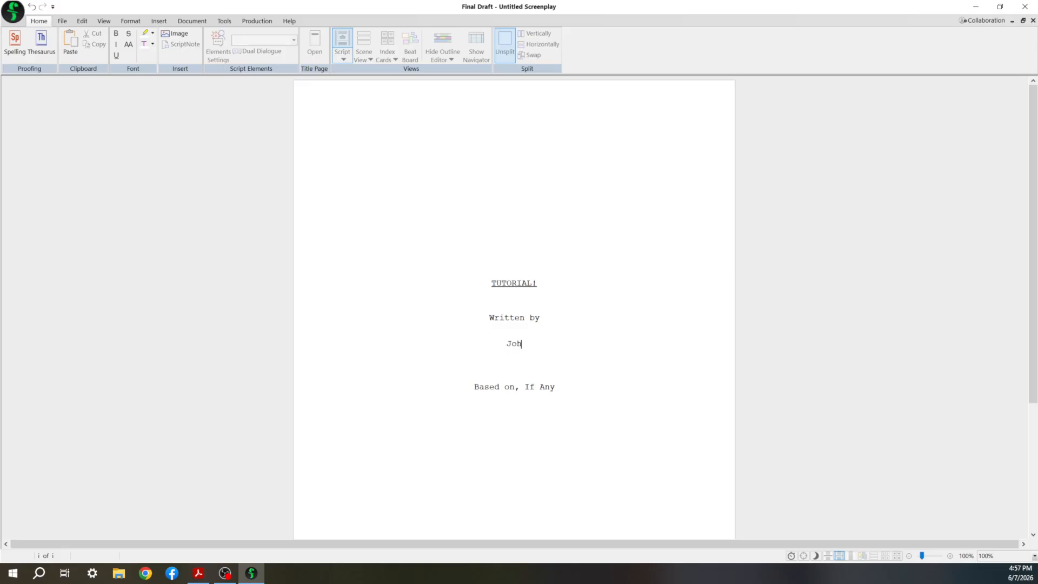
type("n Qunningahm")
- Delete the "Based on, If Any" placeholder from the title page and return to the script
left_click_drag(555, 386, 446, 389)
scroll(446, 389, "down", 3)
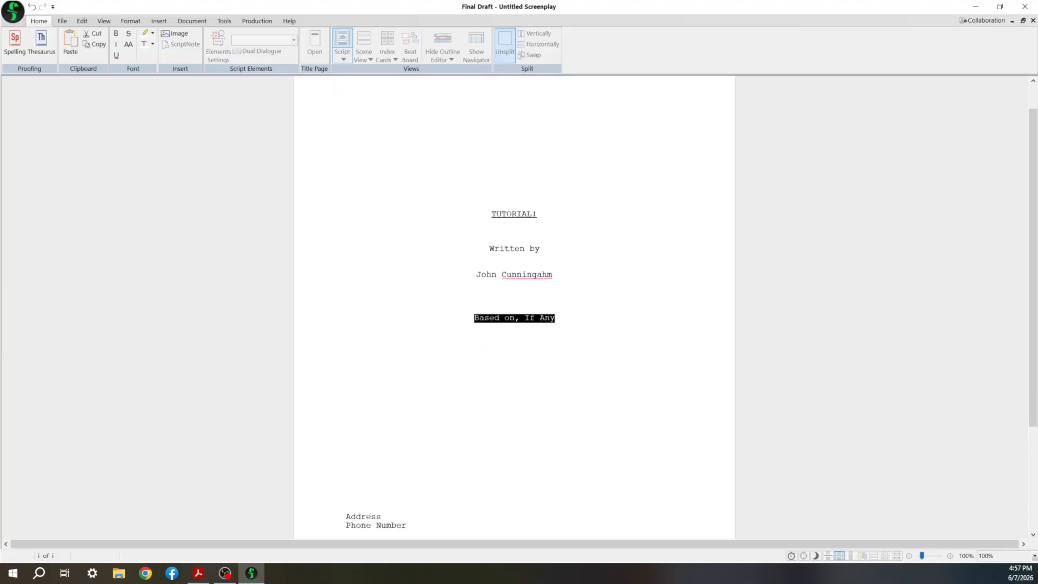
key("BackSpace")
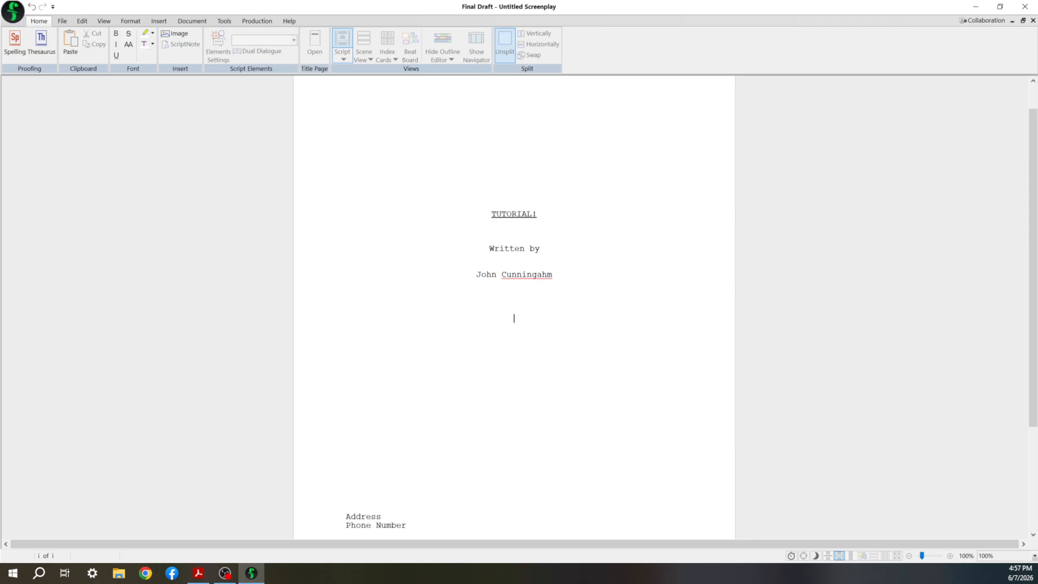
scroll(514, 307, "down", 2)
scroll(514, 307, "up", 2)
scroll(514, 307, "down", 4)
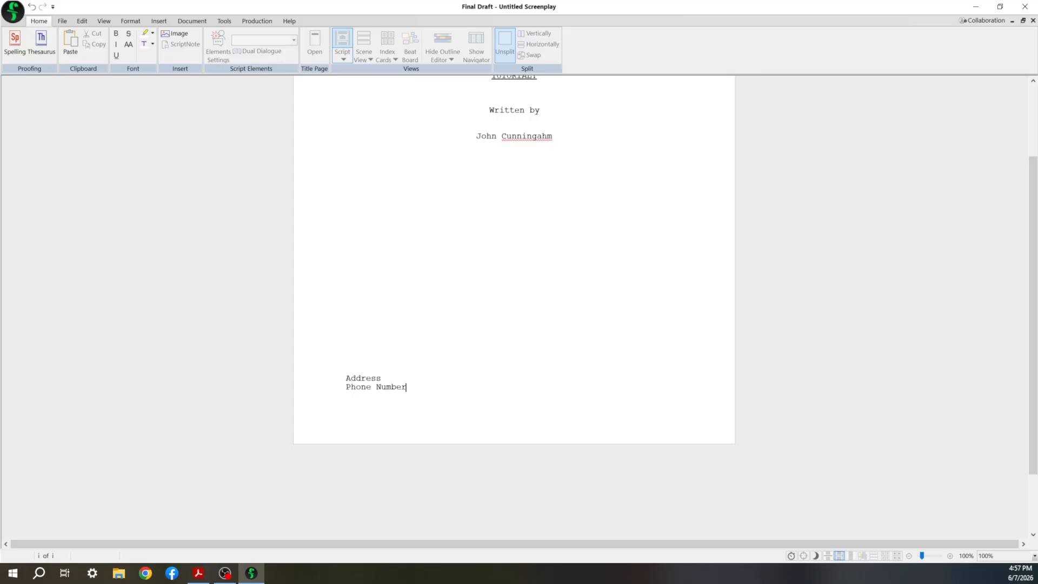
scroll(514, 307, "up", 6)
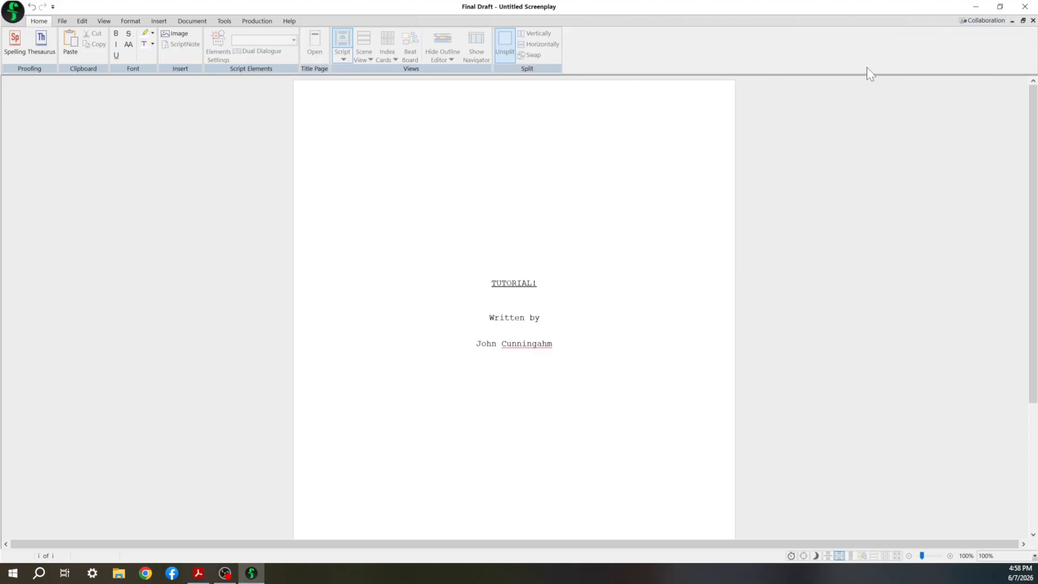
left_click(1032, 22)
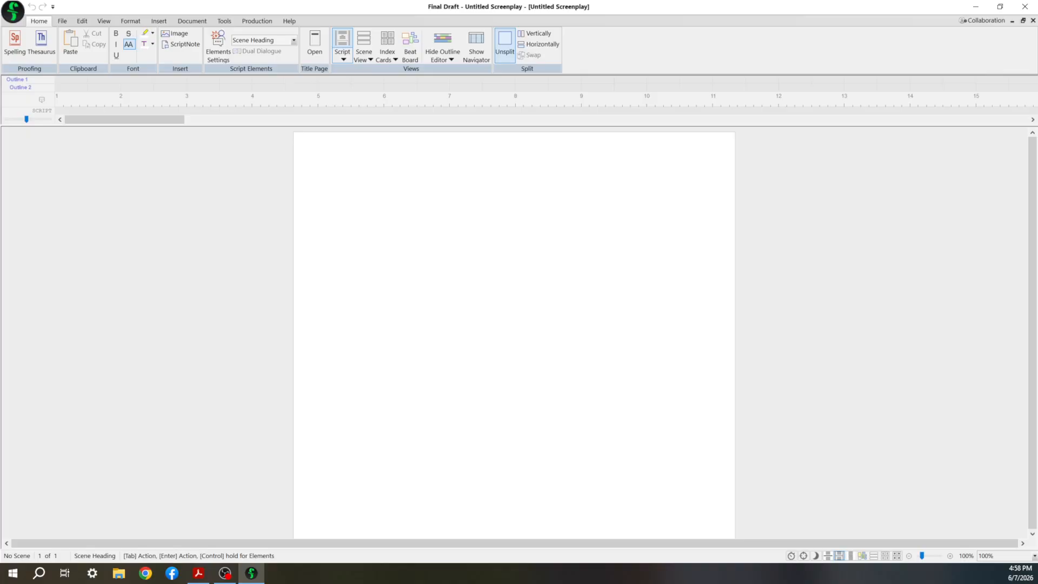
- Review the edited title page, and examine the list of available script element types without changing the current one
left_click(314, 47)
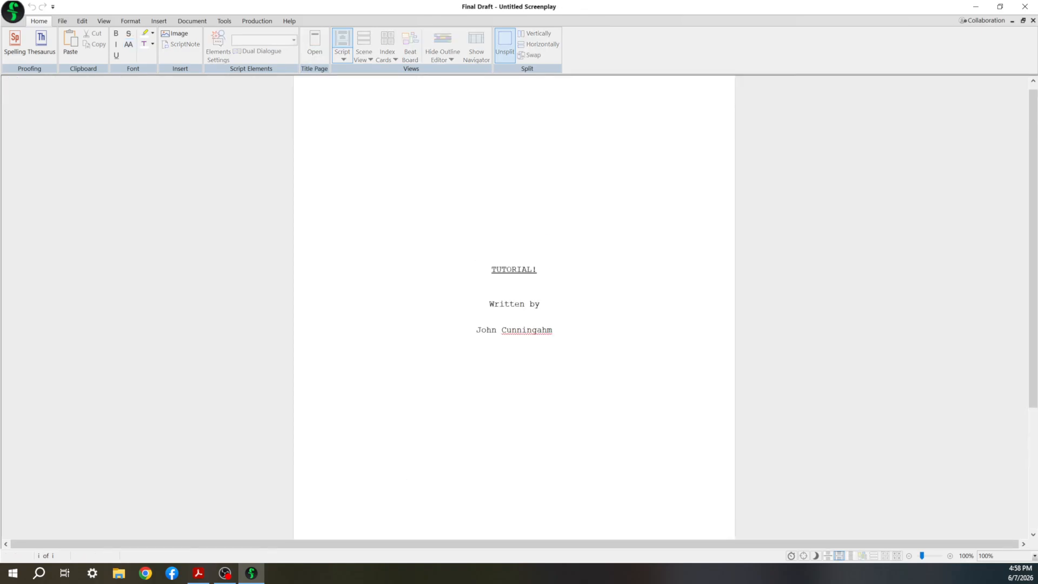
left_click(1033, 22)
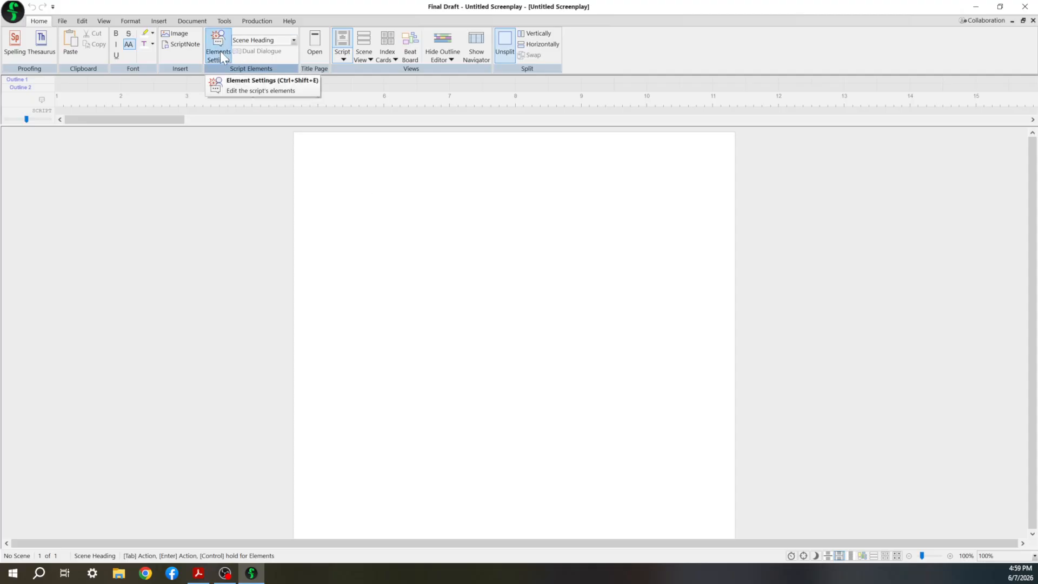
left_click(294, 40)
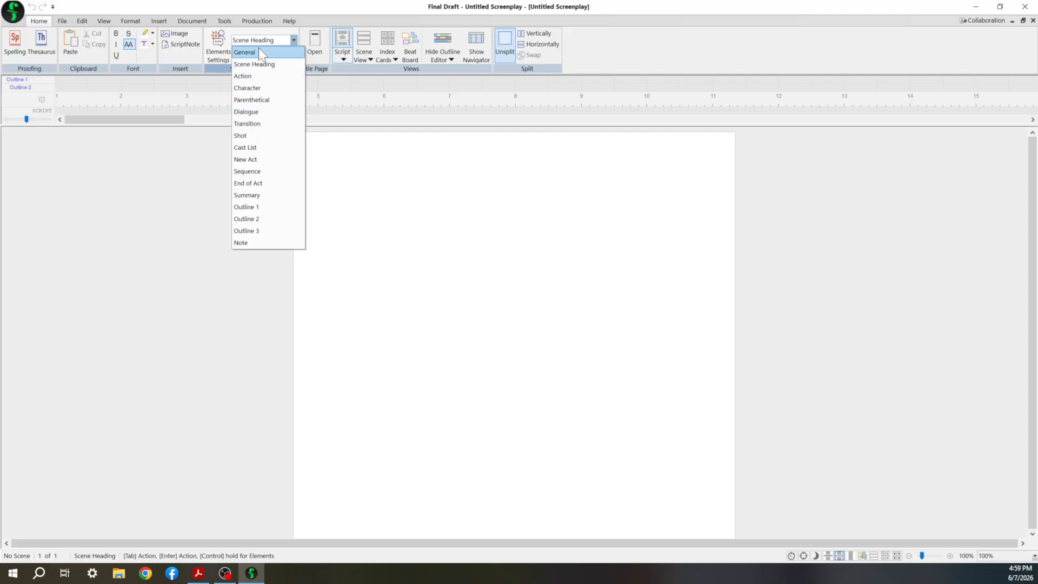
left_click(350, 165)
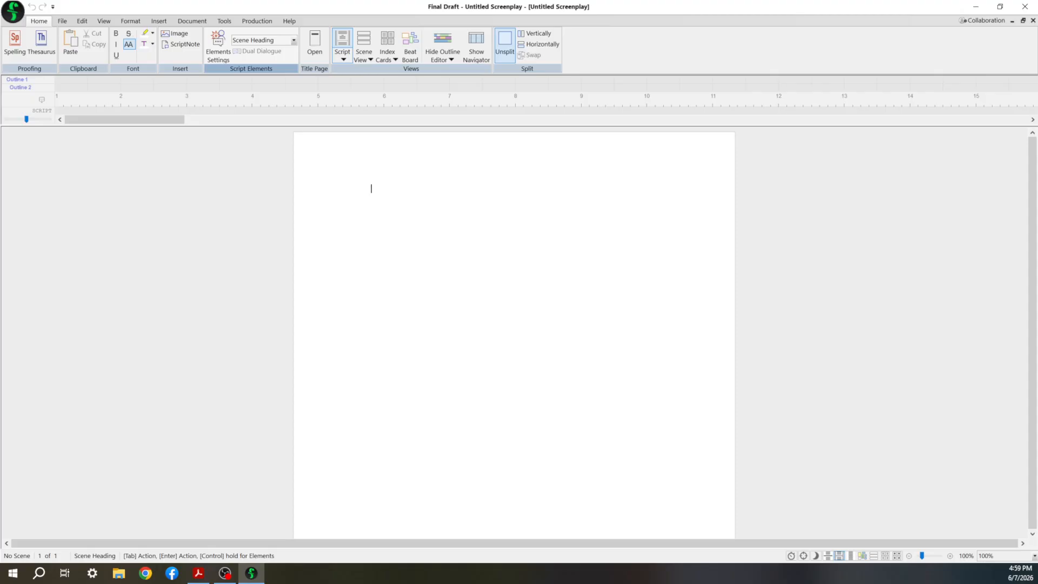
type("IN")
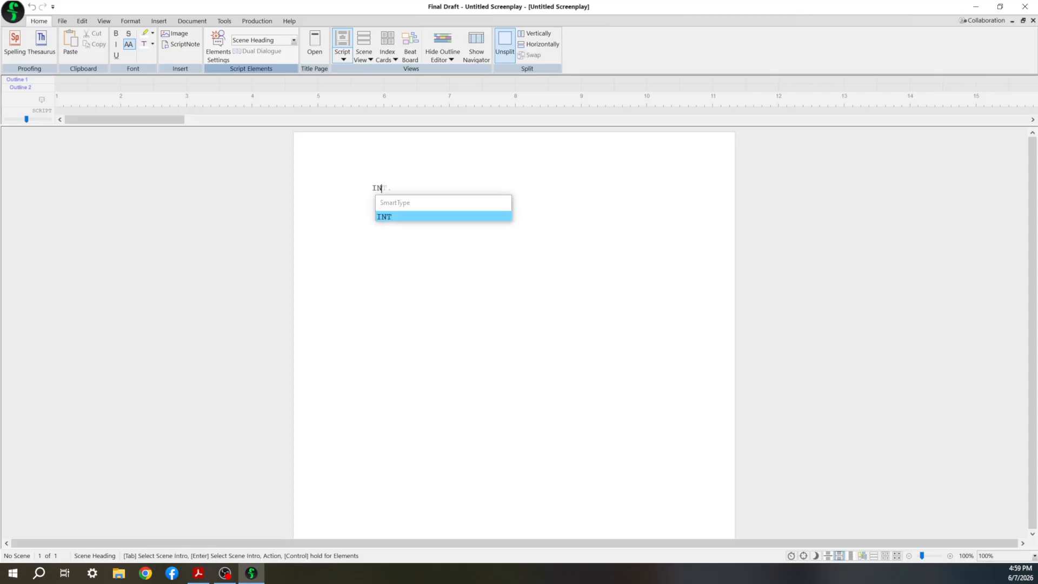
key("BackSpace")
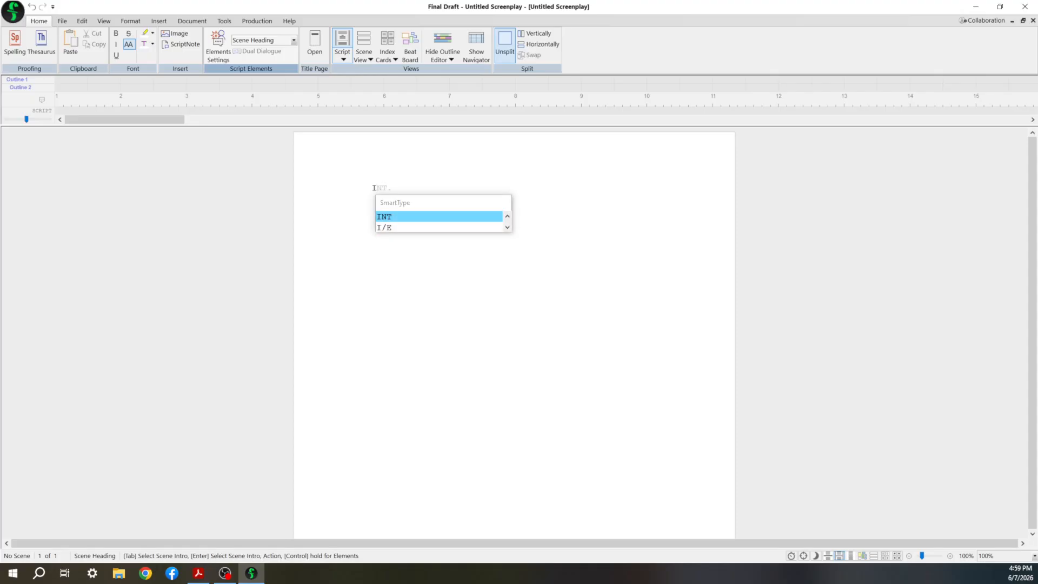
key("BackSpace")
type("E")
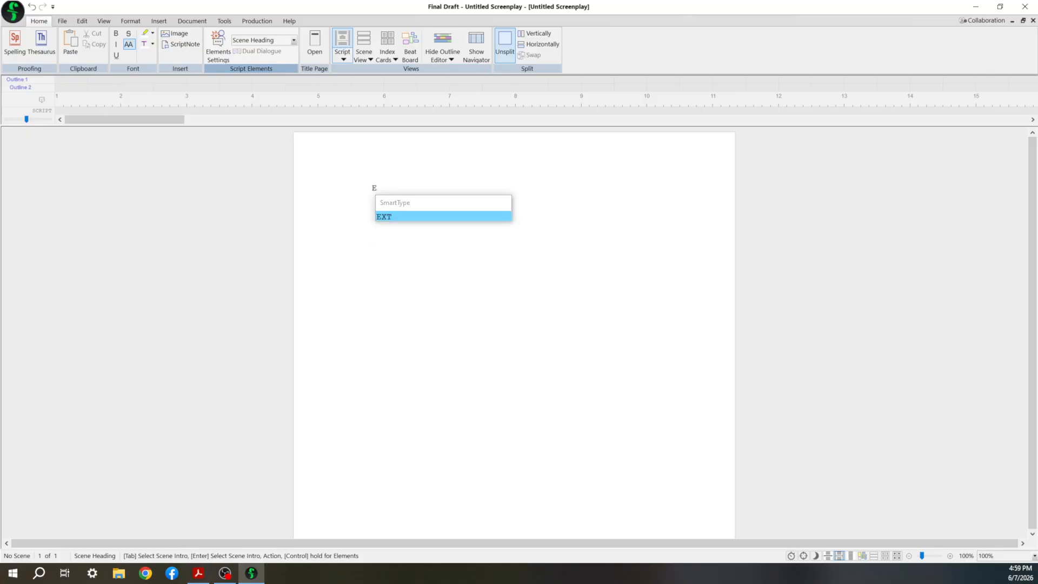
key("BackSpace")
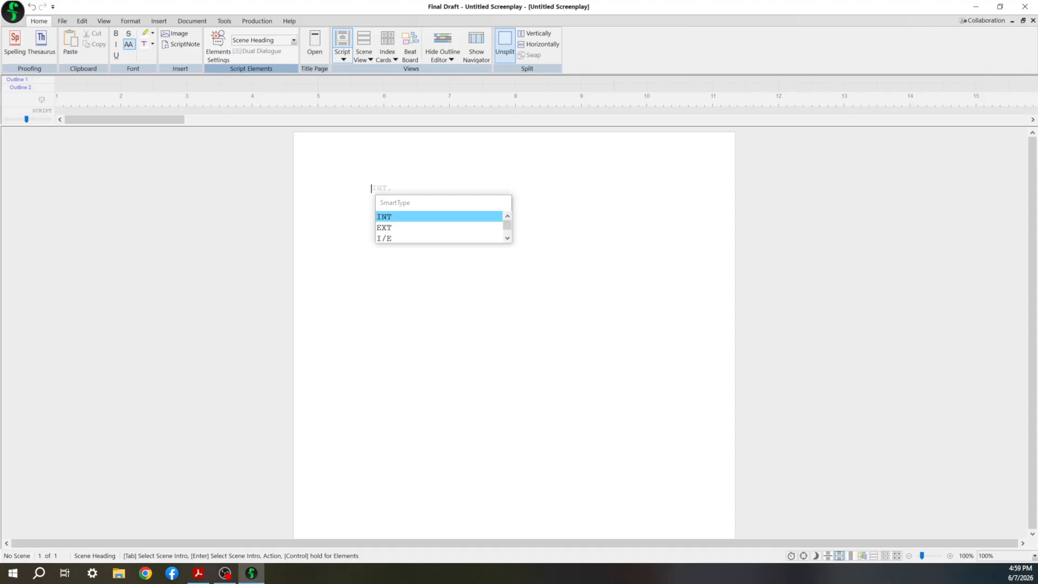
- Begin the first scene heading with the SmartType intro "INT."
type("I")
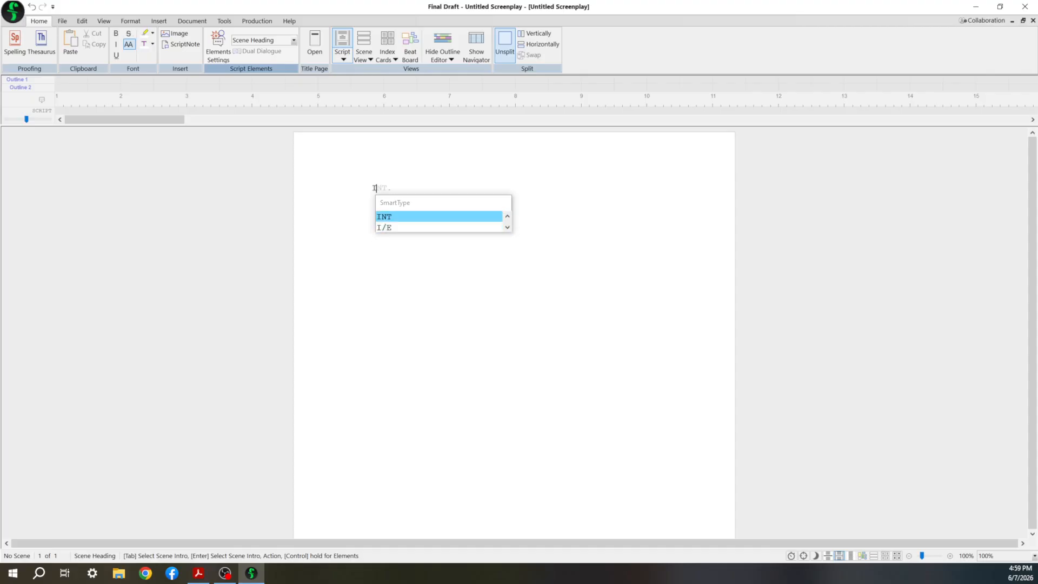
key("Down")
key("Up")
key("Down")
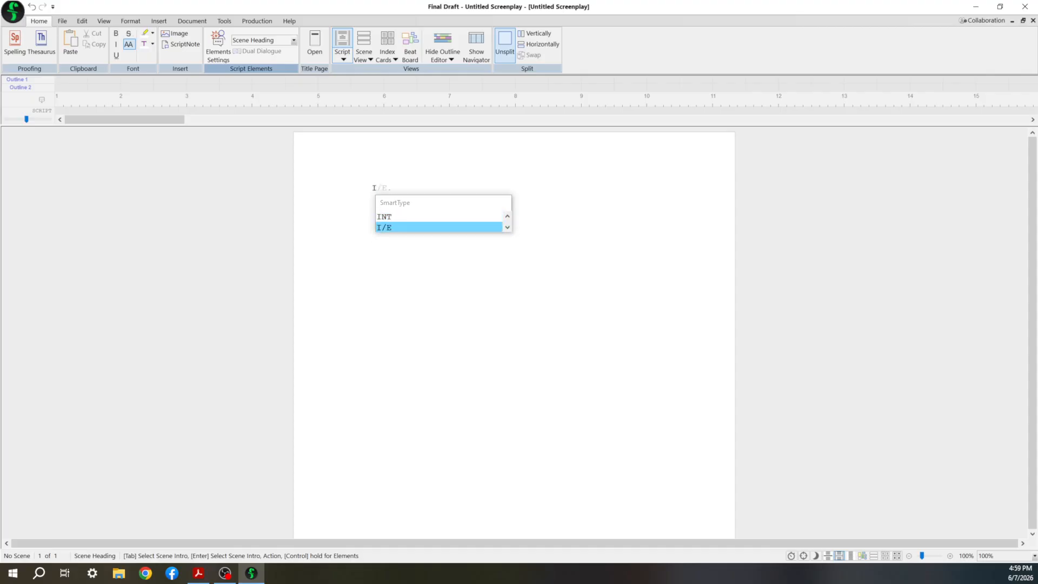
key("Up")
key("Return")
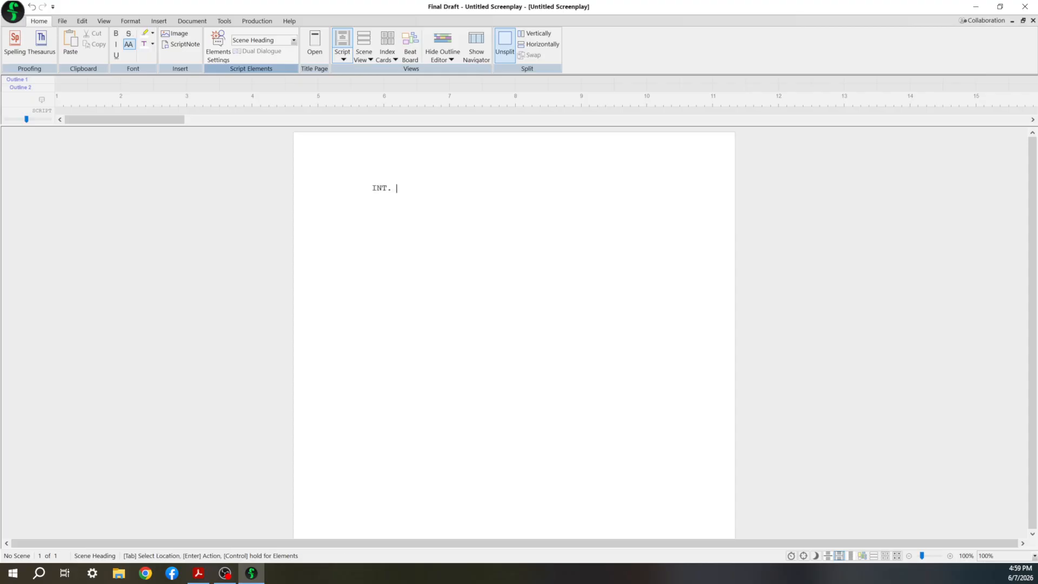
key("Return")
key("BackSpace")
key("Return")
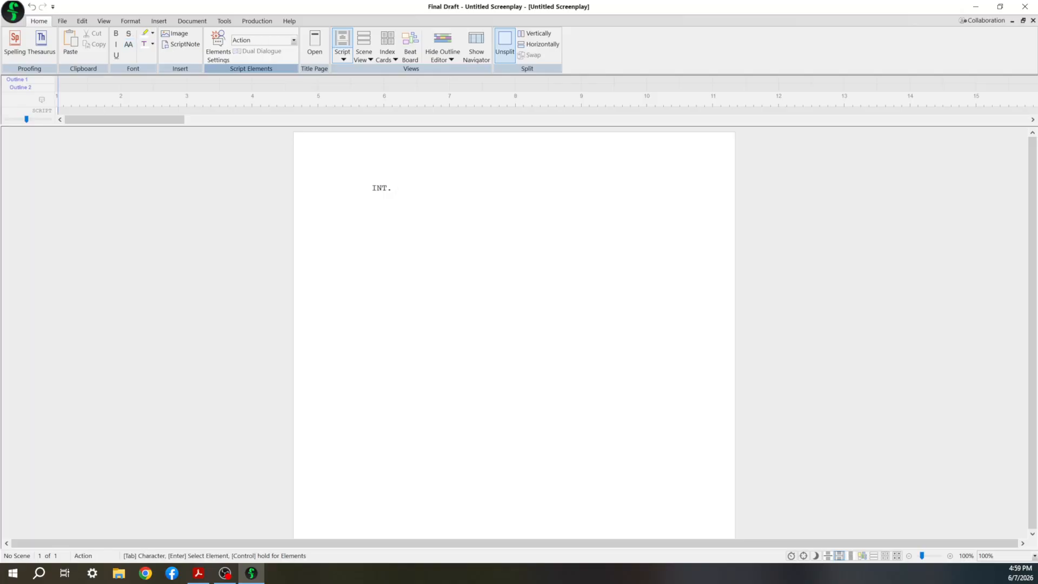
key("BackSpace")
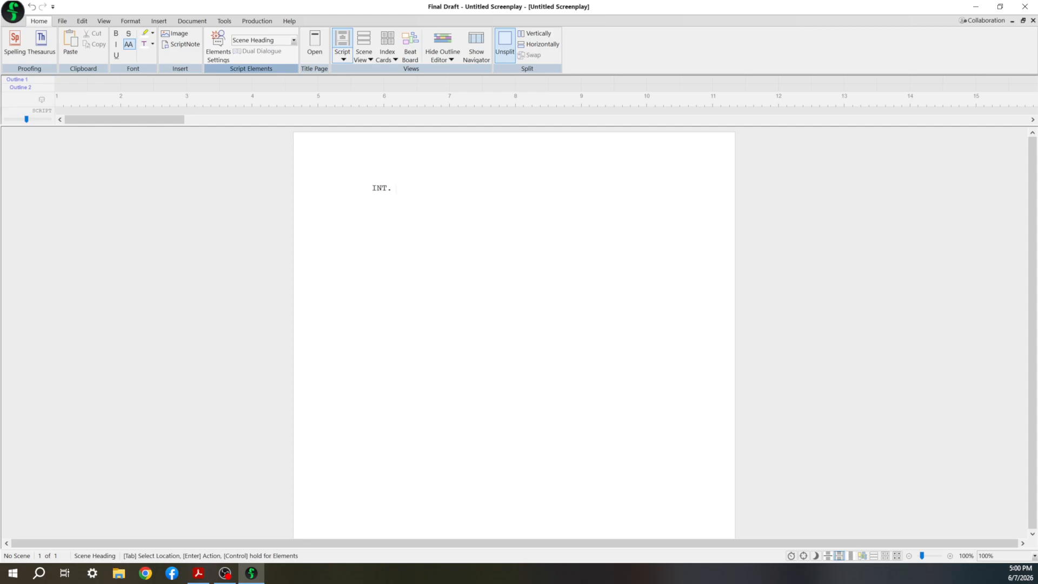
- Complete the scene heading after the intro with "HOUSE - LIVING ROOM - DAY" and start an Action line below it
type("HOUSE")
key("BackSpace")
key("BackSpace")
key("BackSpace")
key("BackSpace")
type("OUSE - LIVING ")
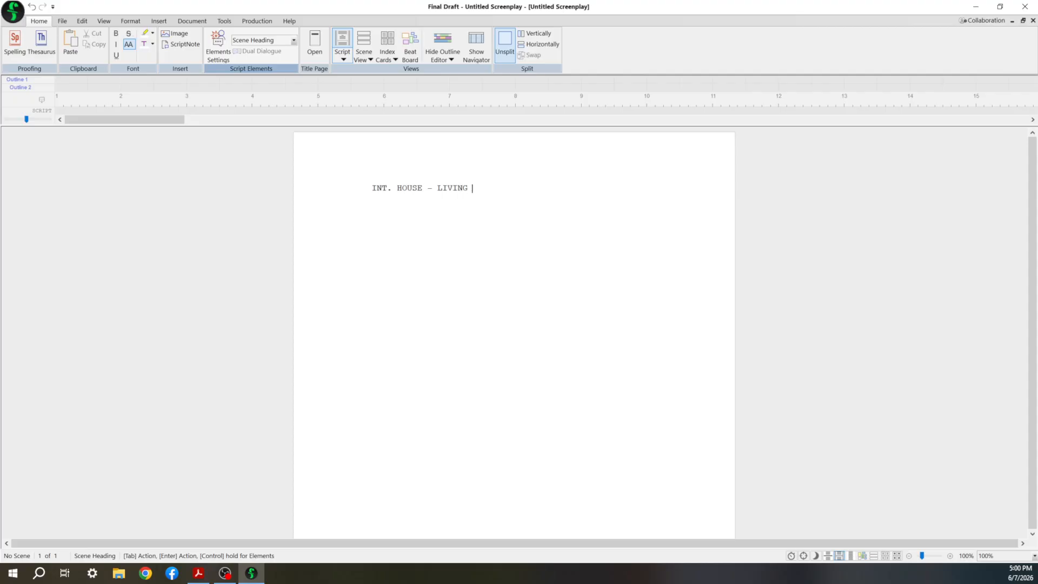
type("ROOM - DAY")
key("Return")
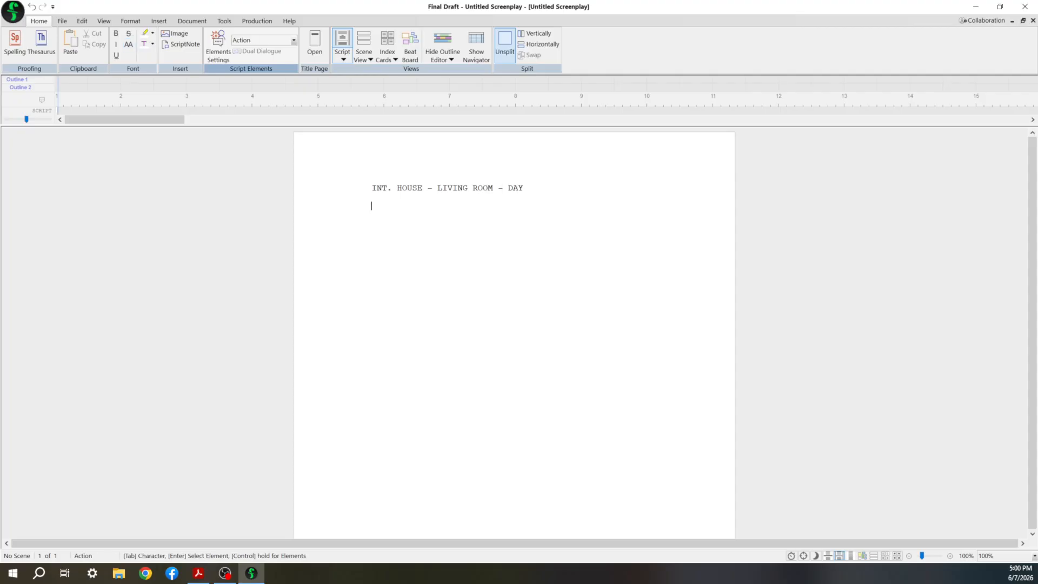
- Write the Action line "Jack walks into his living room - turns on the TV." below the scene heading and start another Action line
key("BackSpace")
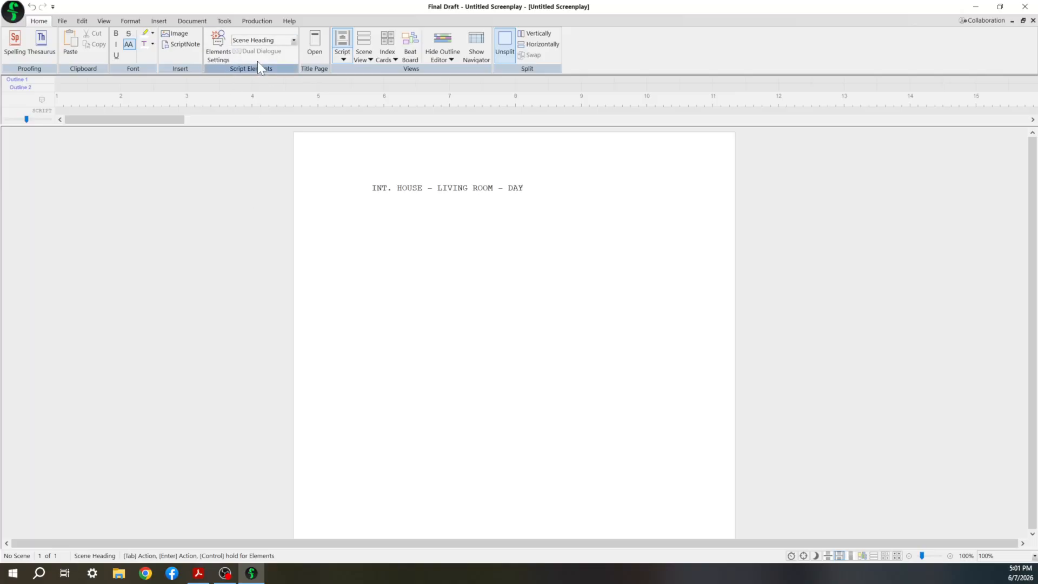
key("Return")
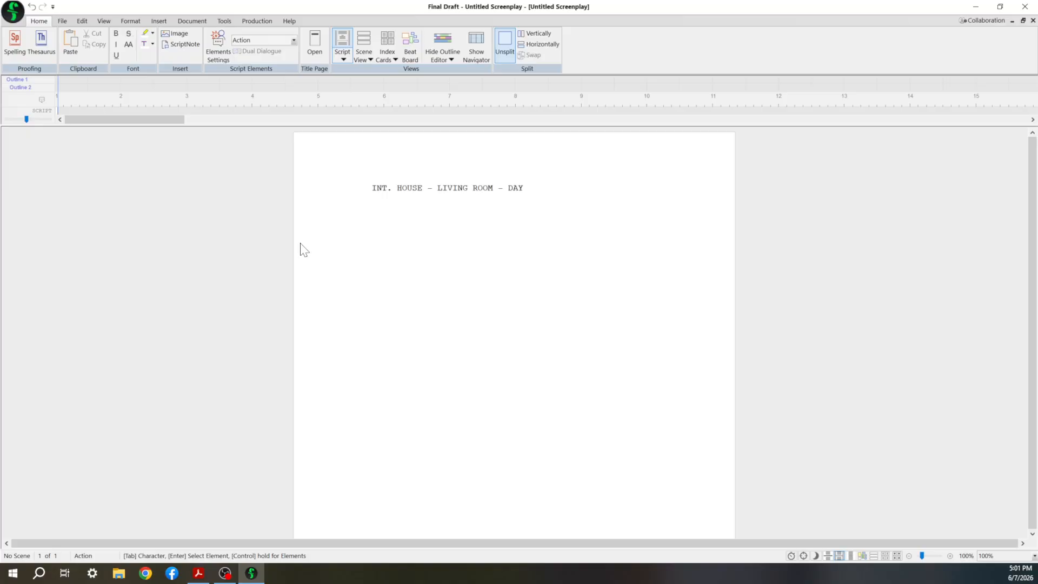
type("Jack walks")
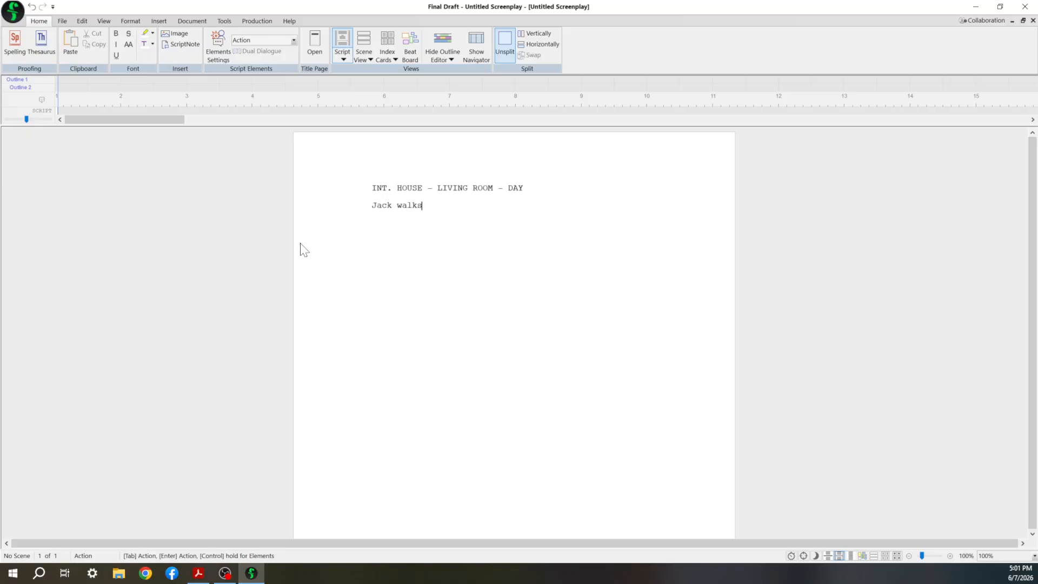
type(" into his living room - turns on the RV")
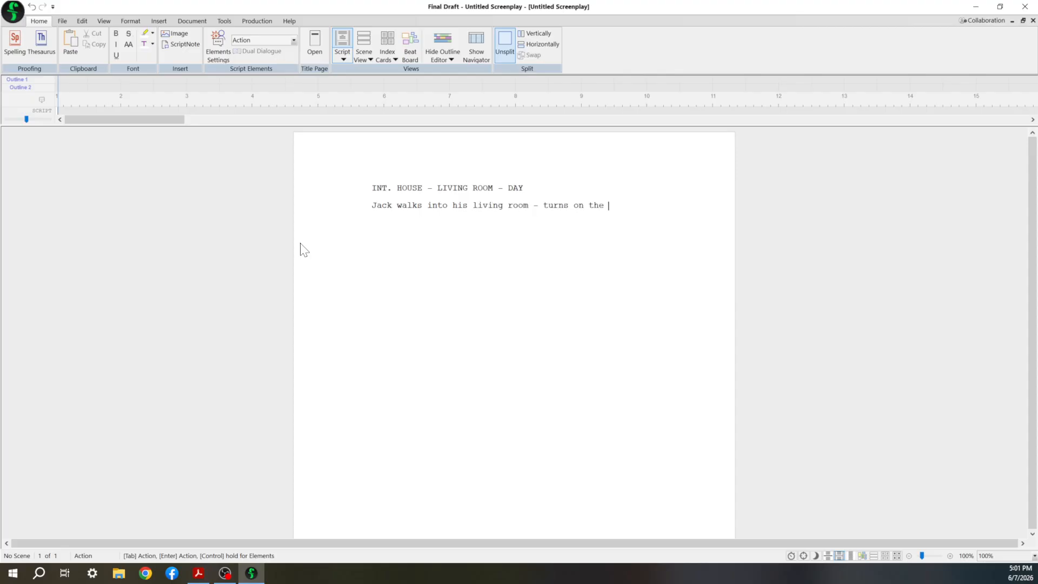
key("BackSpace")
key("BackSpace")
type("TV.")
key("Return")
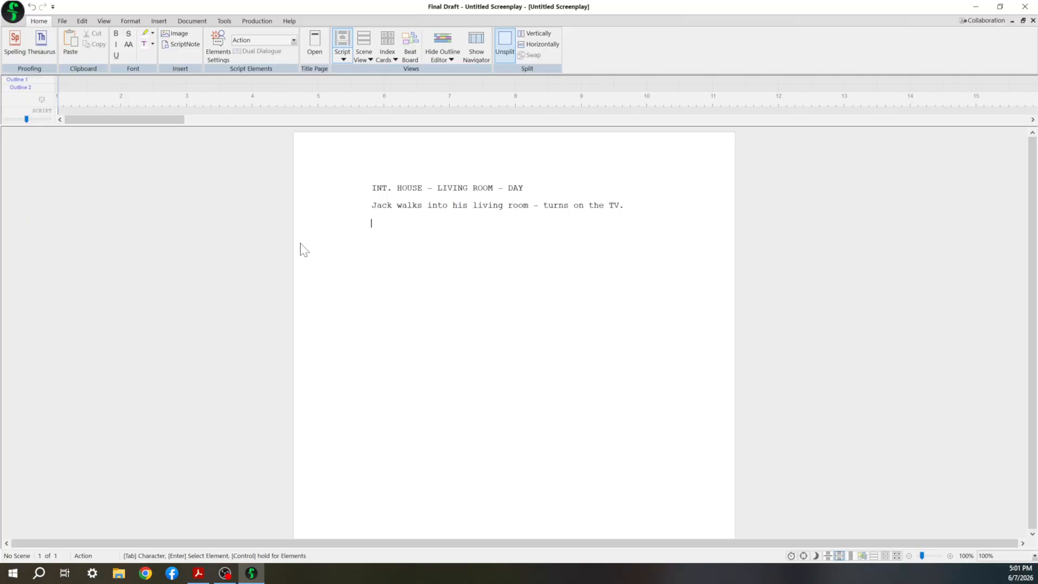
type("Egegeegegaerhea")
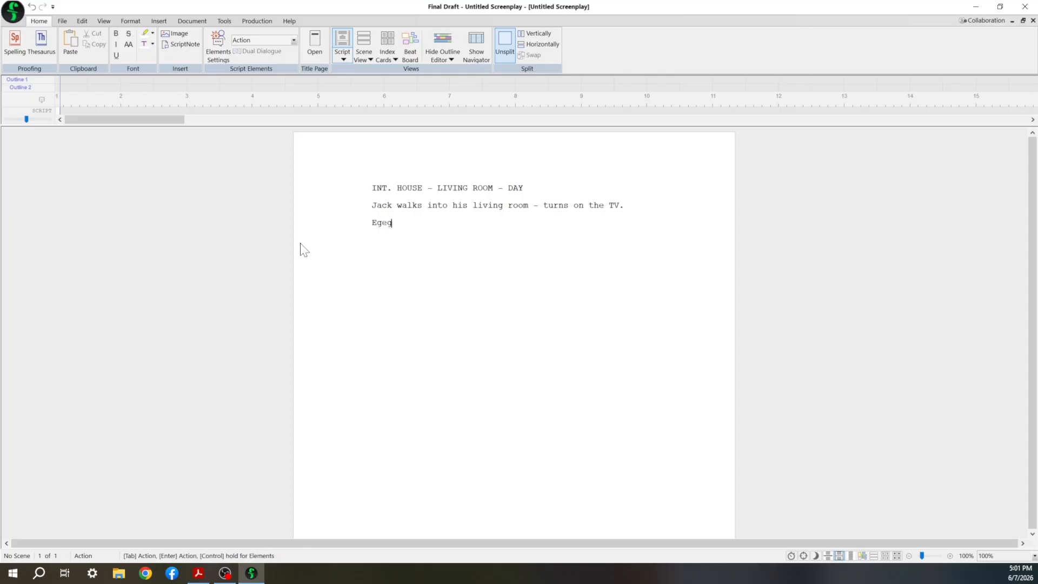
key("BackSpace")
key("BackSpace")
key("BackSpace")
key("BackSpace")
key("BackSpace")
key("BackSpace")
key("BackSpace")
key("BackSpace")
key("BackSpace")
key("BackSpace")
key("BackSpace")
key("BackSpace")
key("BackSpace")
key("BackSpace")
key("BackSpace")
key("Return")
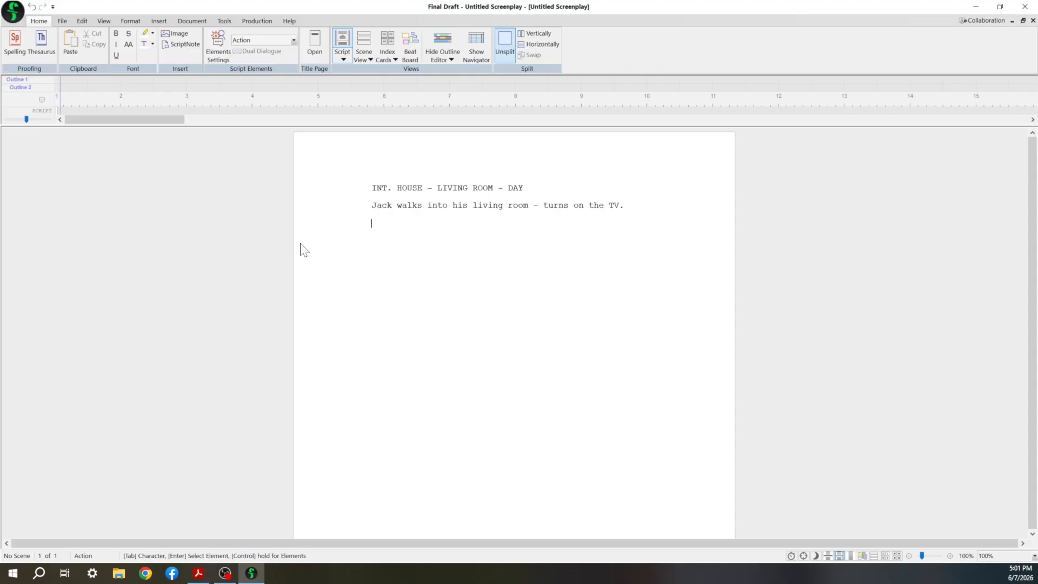
type("He")
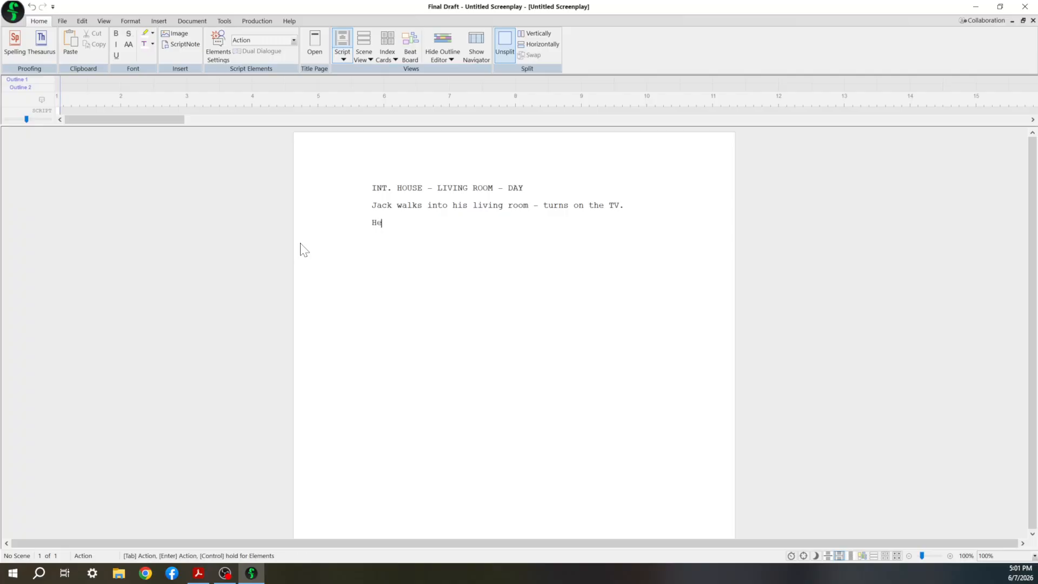
type(" falls to the floor")
key("BackSpace")
key("BackSpace")
key("BackSpace")
key("BackSpace")
key("BackSpace")
key("BackSpace")
key("BackSpace")
key("BackSpace")
key("BackSpace")
key("BackSpace")
key("BackSpace")
key("BackSpace")
key("BackSpace")
key("BackSpace")
key("BackSpace")
key("BackSpace")
key("BackSpace")
key("BackSpace")
key("BackSpace")
key("BackSpace")
key("BackSpace")
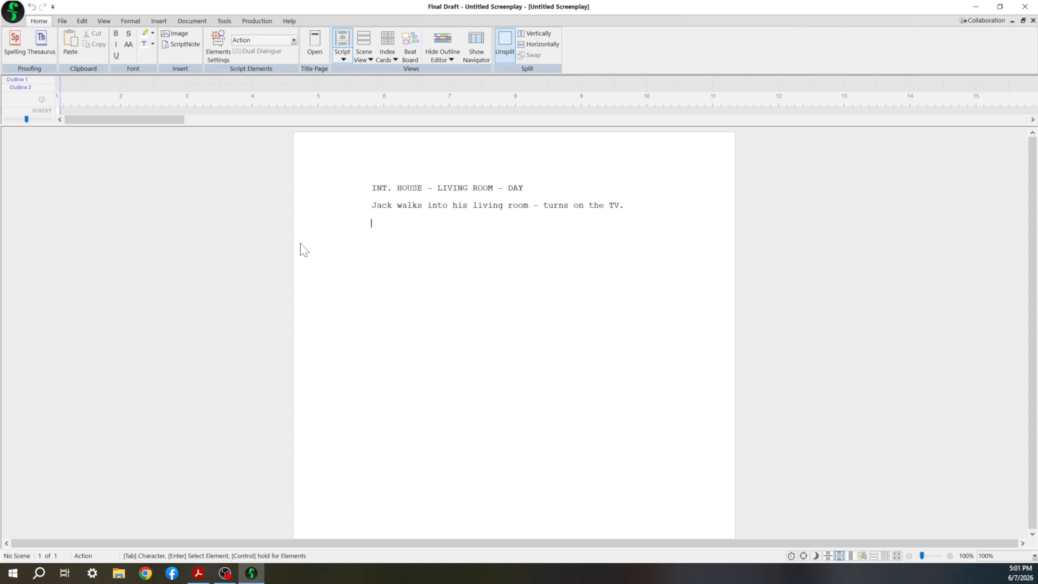
- Turn the empty Action line into a Character element reading "JACK" and start his Dialogue below it
left_click(294, 40)
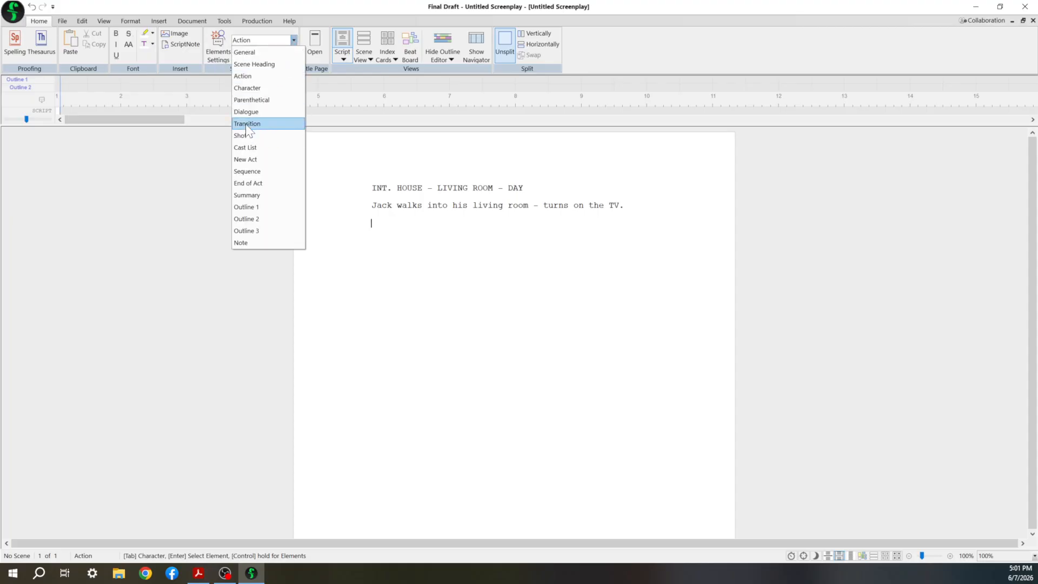
left_click(395, 228)
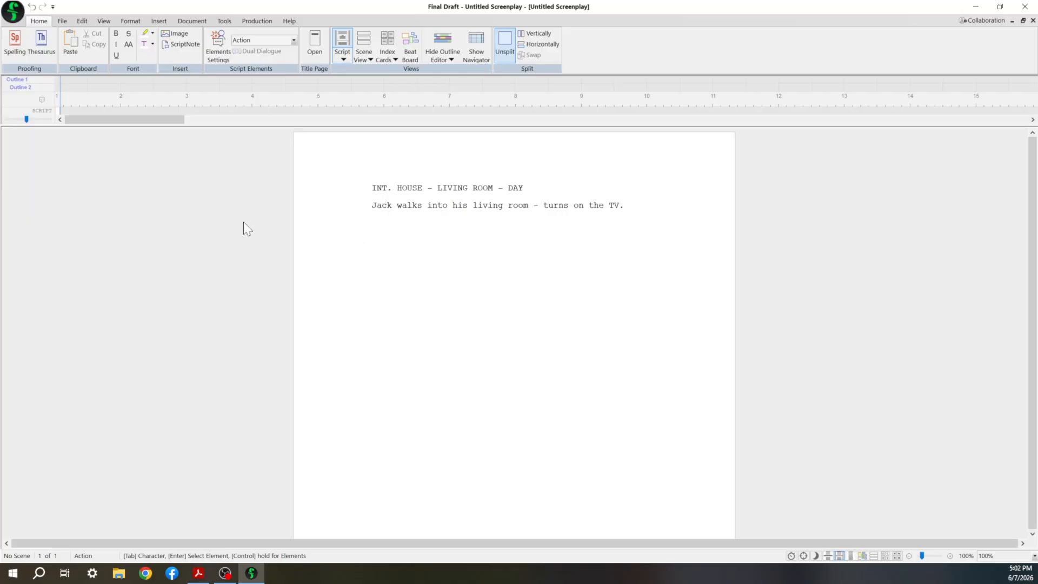
key("Tab")
type("JACK")
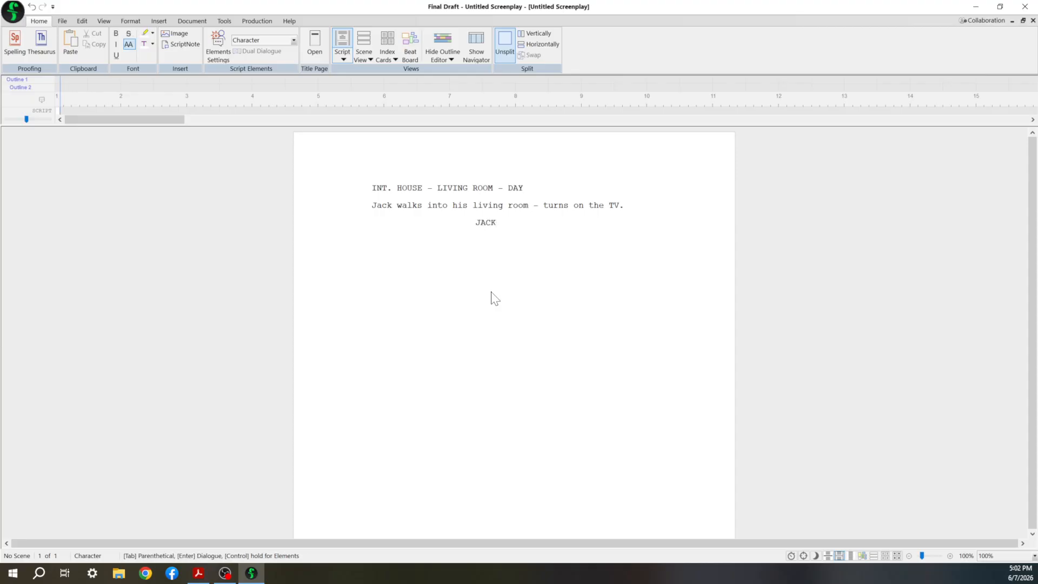
key("Return")
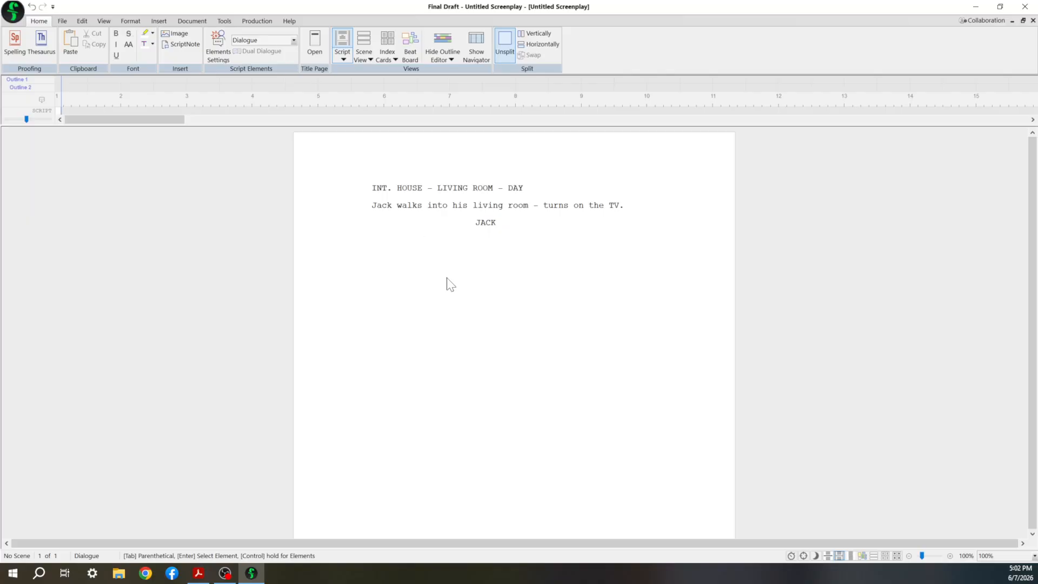
- Write Jack's dialogue "Is there anything good on these days? What gives, dude!?" and start an Action line after it
type("Is tehre a")
key("BackSpace")
key("BackSpace")
key("BackSpace")
key("BackSpace")
key("BackSpace")
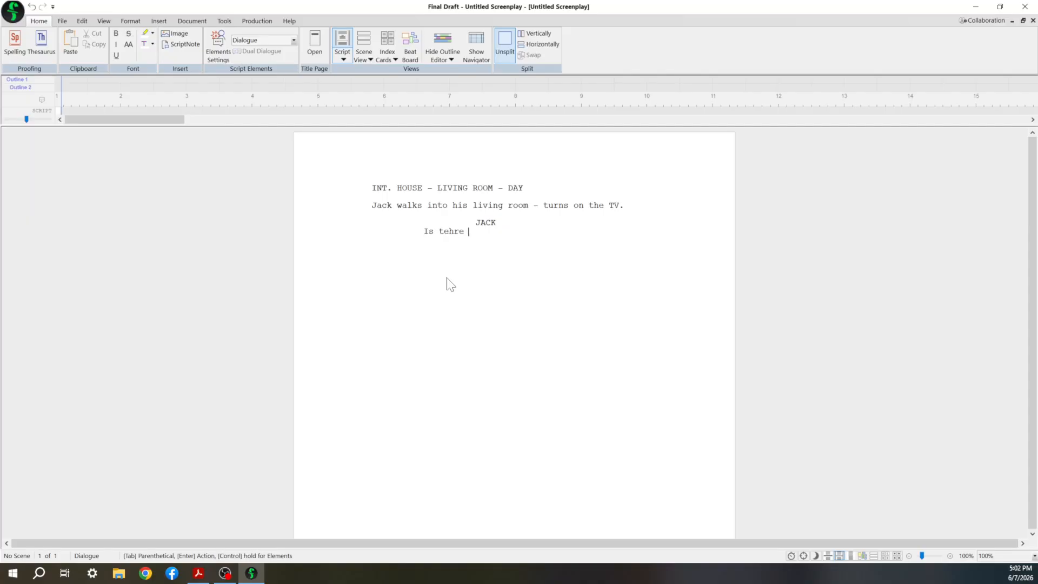
type("here anything on")
key("BackSpace")
key("BackSpace")
key("BackSpace")
type("good on these days? What")
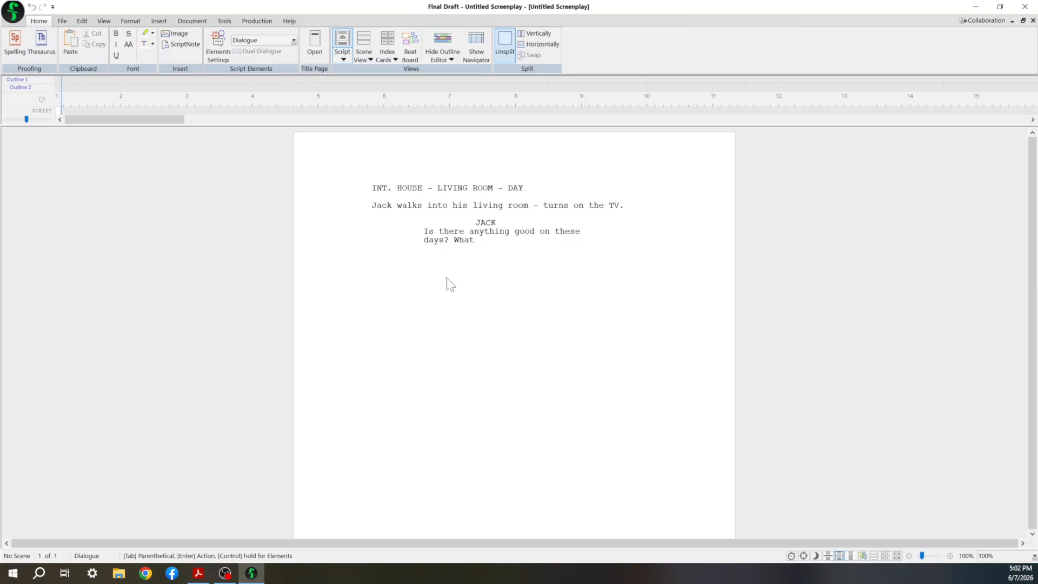
type("' gives, dude!?")
key("Return")
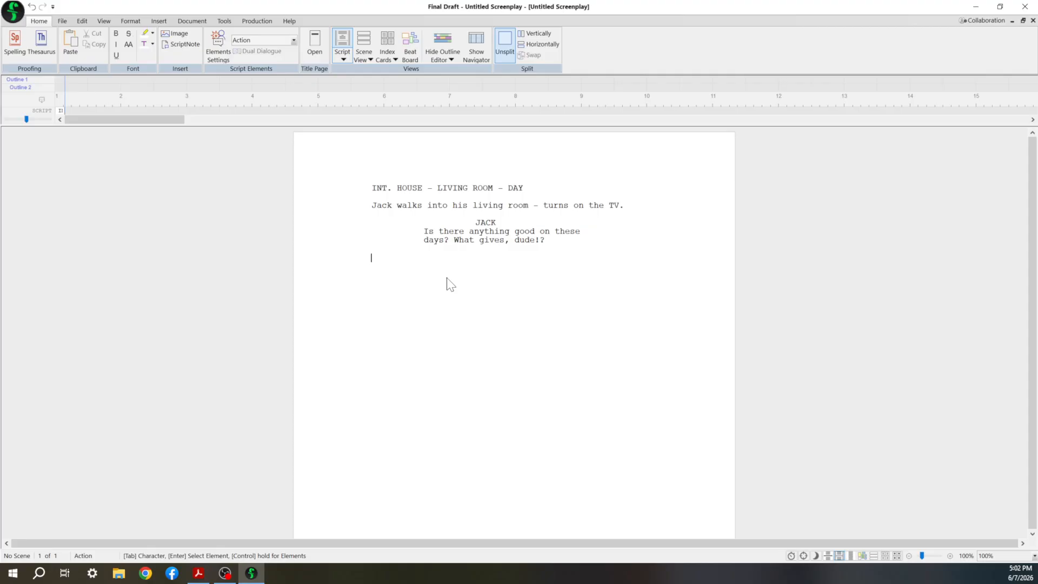
type("Rheeererenensreashejs")
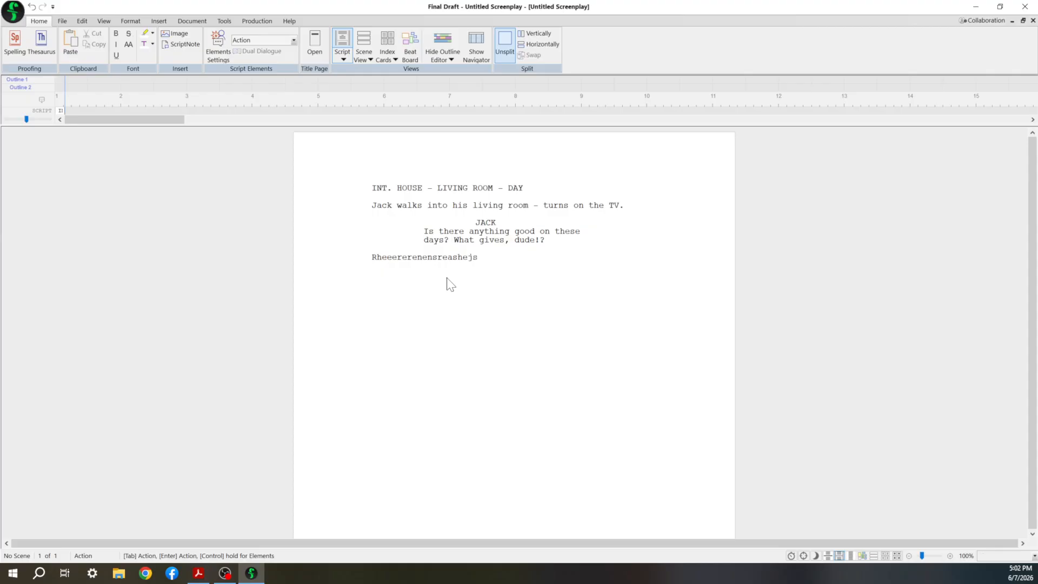
key("BackSpace")
key("BackSpace")
key("BackSpace")
key("BackSpace")
key("BackSpace")
key("BackSpace")
key("BackSpace")
key("BackSpace")
key("BackSpace")
key("BackSpace")
key("BackSpace")
key("BackSpace")
key("BackSpace")
key("BackSpace")
key("BackSpace")
key("BackSpace")
key("BackSpace")
key("BackSpace")
key("BackSpace")
key("BackSpace")
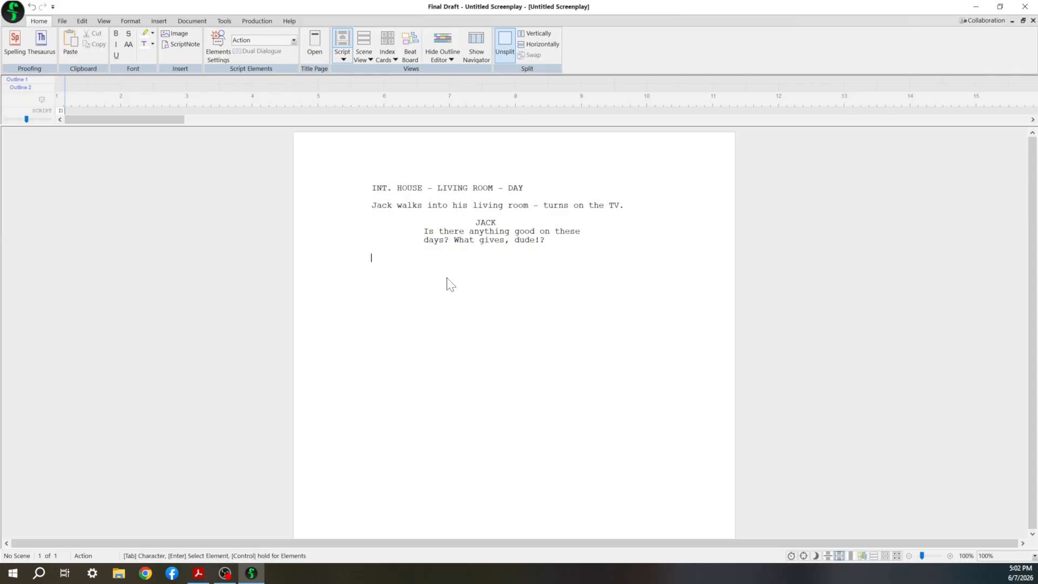
key("Tab")
key("Return")
key("Return")
key("Tab")
key("Return")
key("Escape")
key("BackSpace")
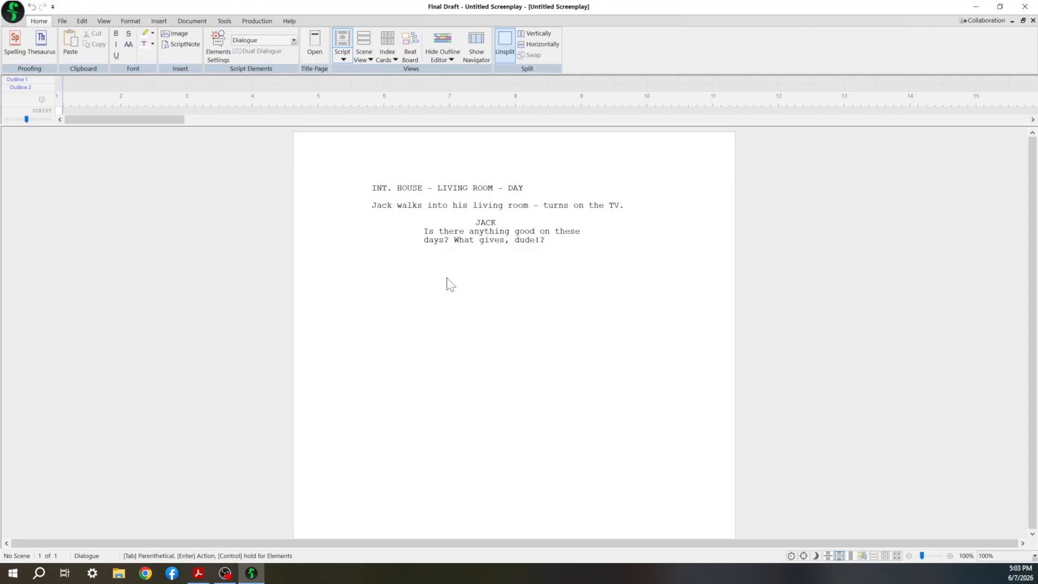
- Write the Action line "Jack looks around. He's completely alone. Talking to himself." after the dialogue and start a new line
key("Return")
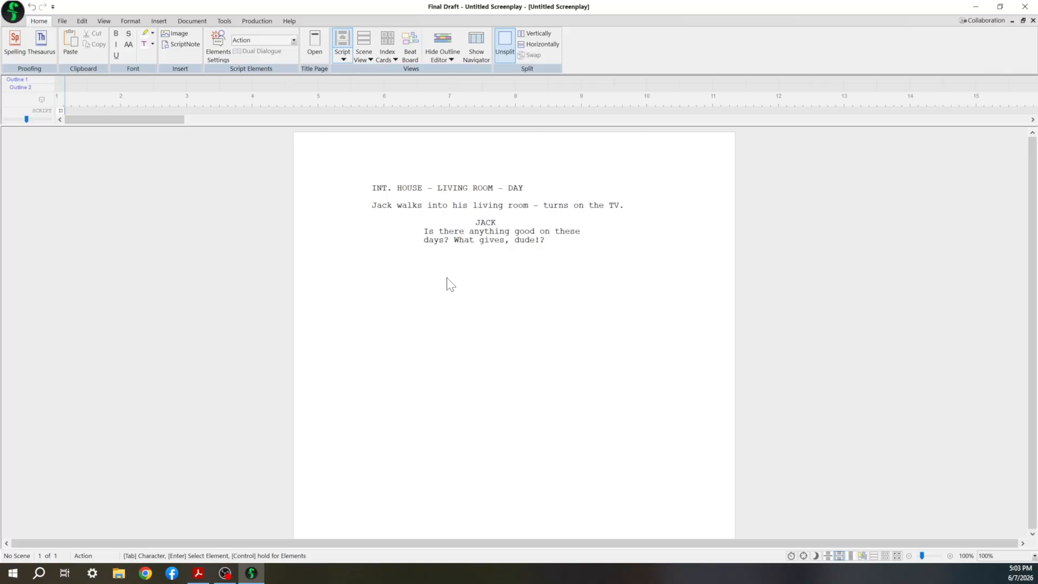
type("Jack looks around. ")
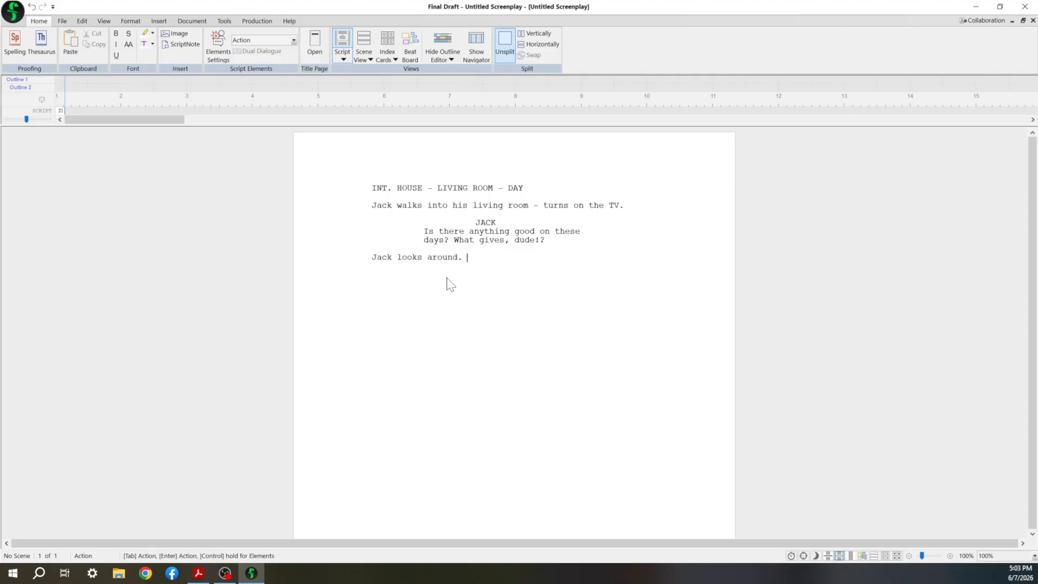
type("He's completely alone. Talking to himself")
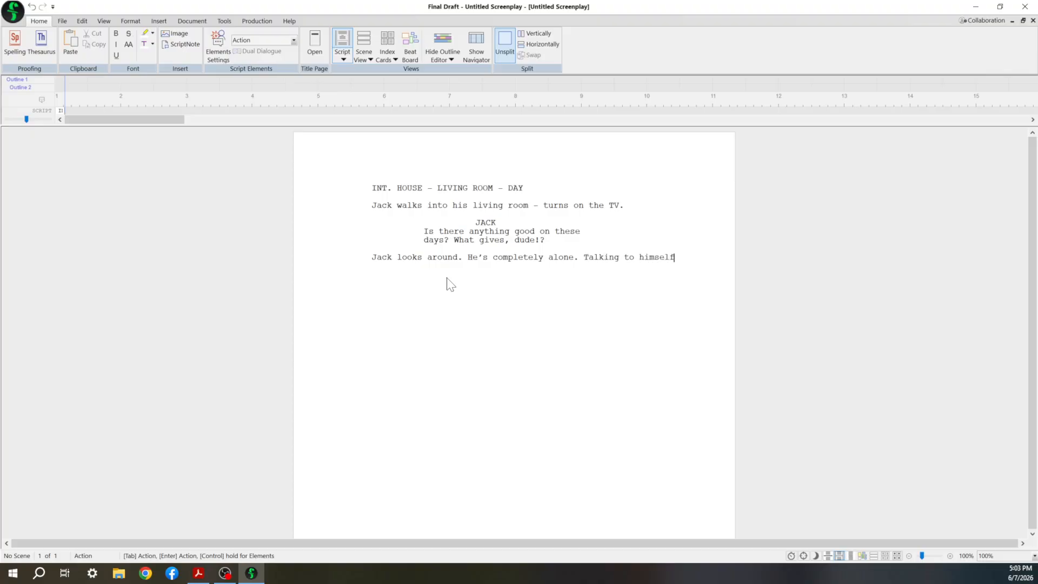
type(".")
key("Return")
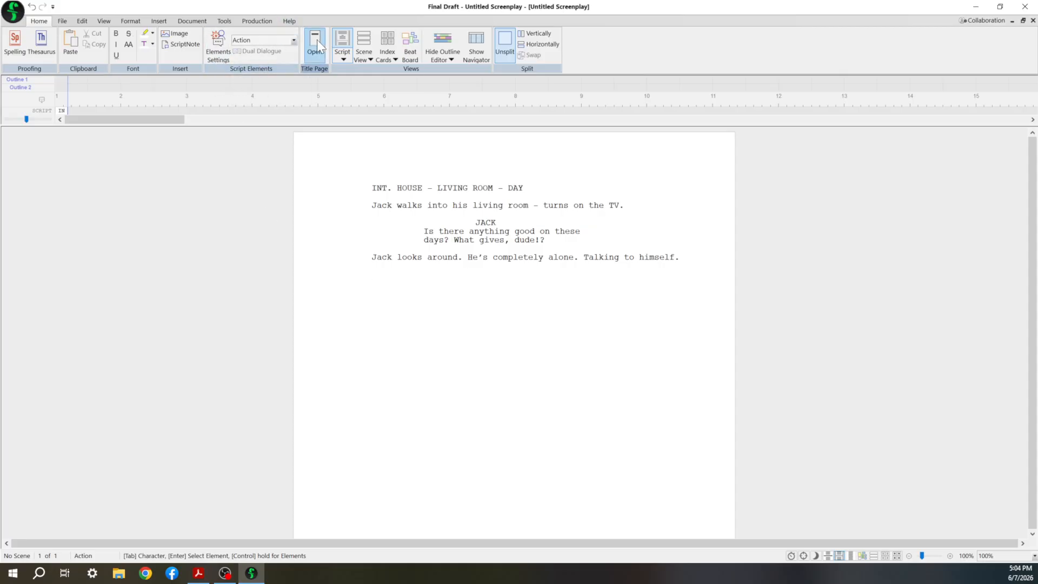
- Begin a second scene heading with "EXT." on the empty line below the last action
left_click(293, 40)
left_click(381, 286)
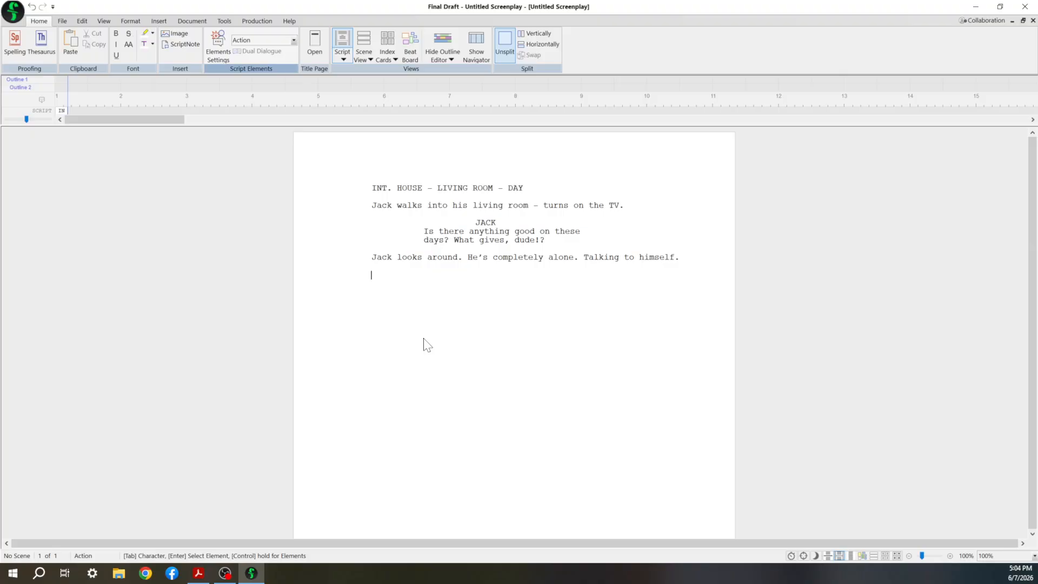
type("Ext")
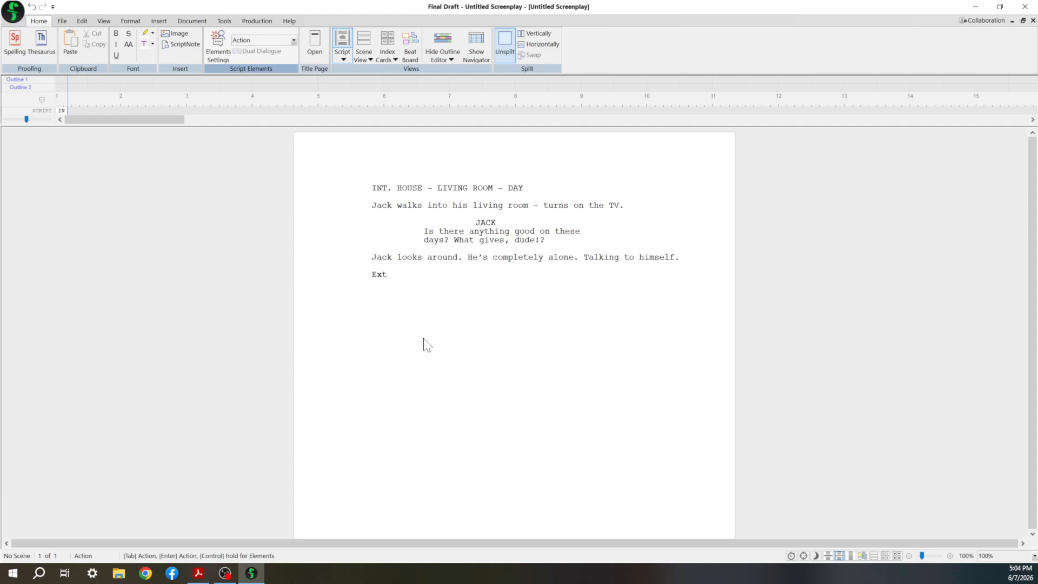
type(" open")
key("BackSpace")
key("BackSpace")
key("BackSpace")
key("BackSpace")
type(".")
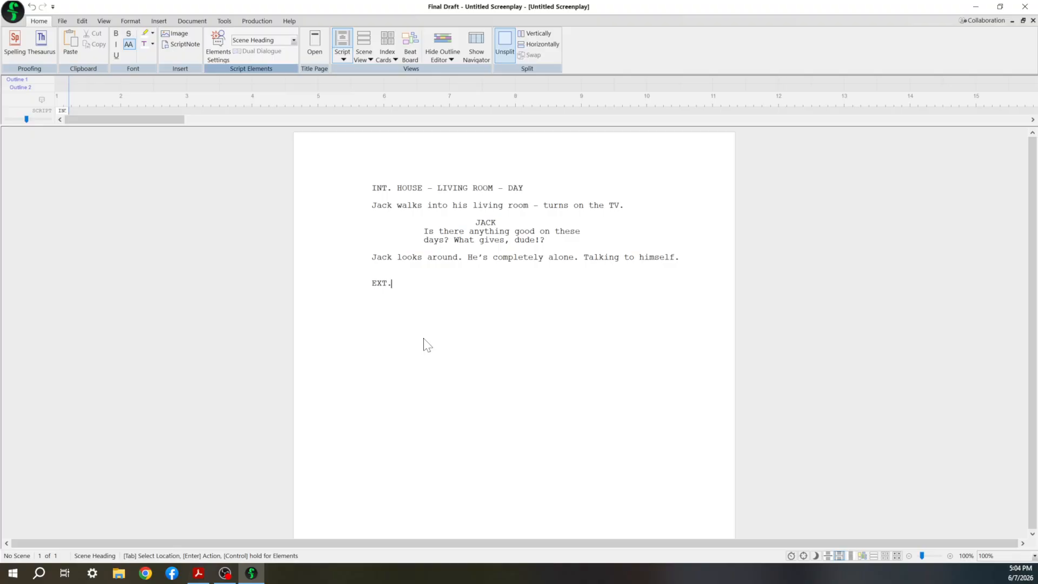
- Complete the second scene heading with "HOUSE - FRONT LAWN - DAY" and start an Action line below it
type("HOUSE")
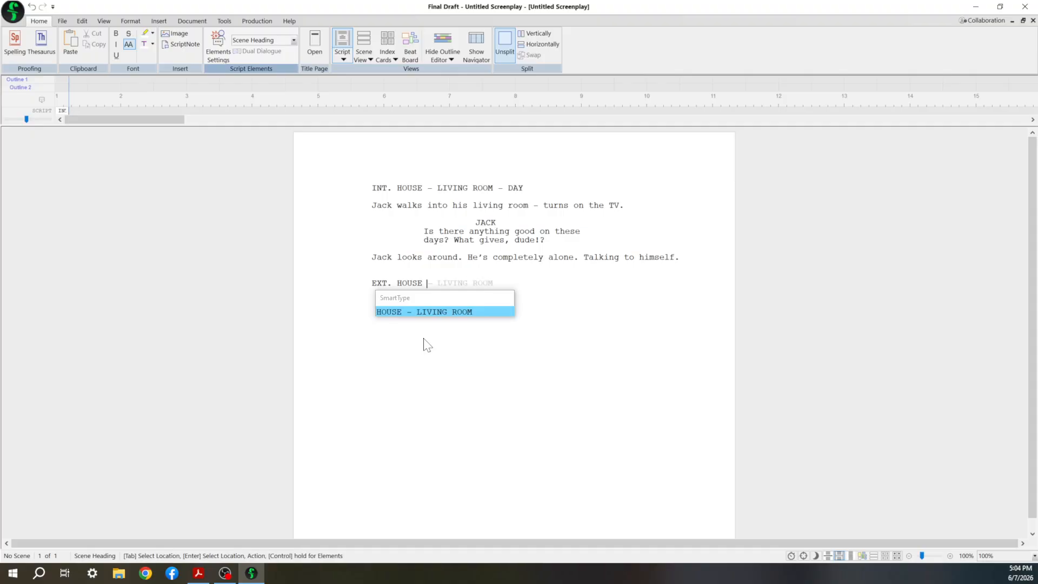
key("BackSpace")
key("BackSpace")
key("BackSpace")
key("BackSpace")
type("USE")
type("F")
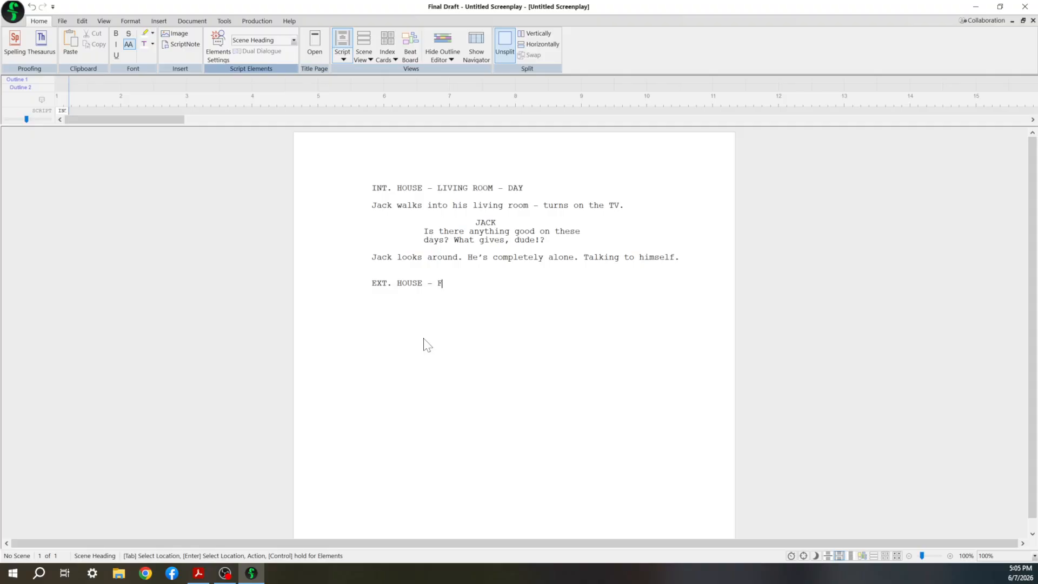
type("RONT LAWN - DAY")
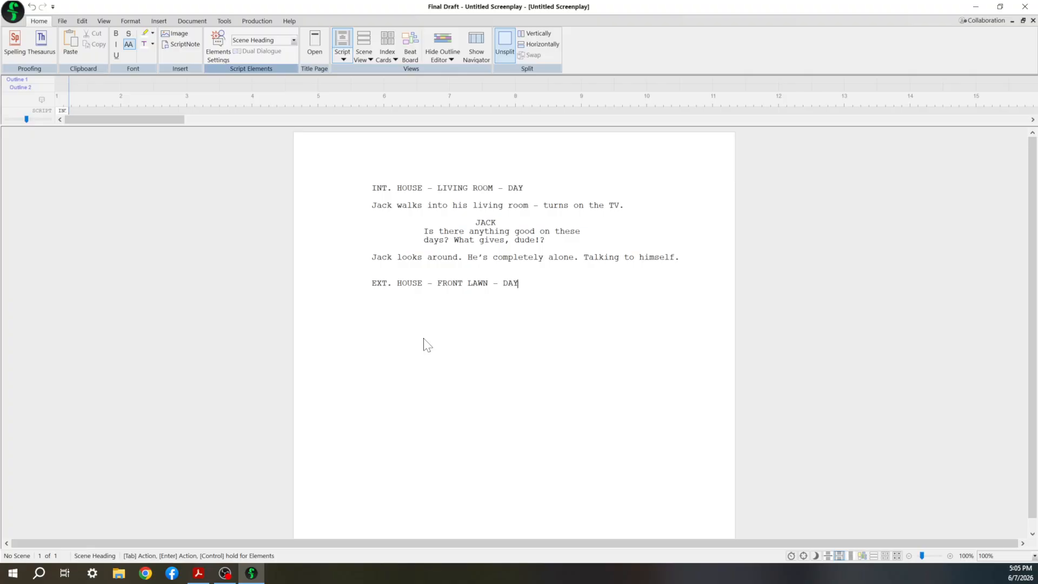
key("Return")
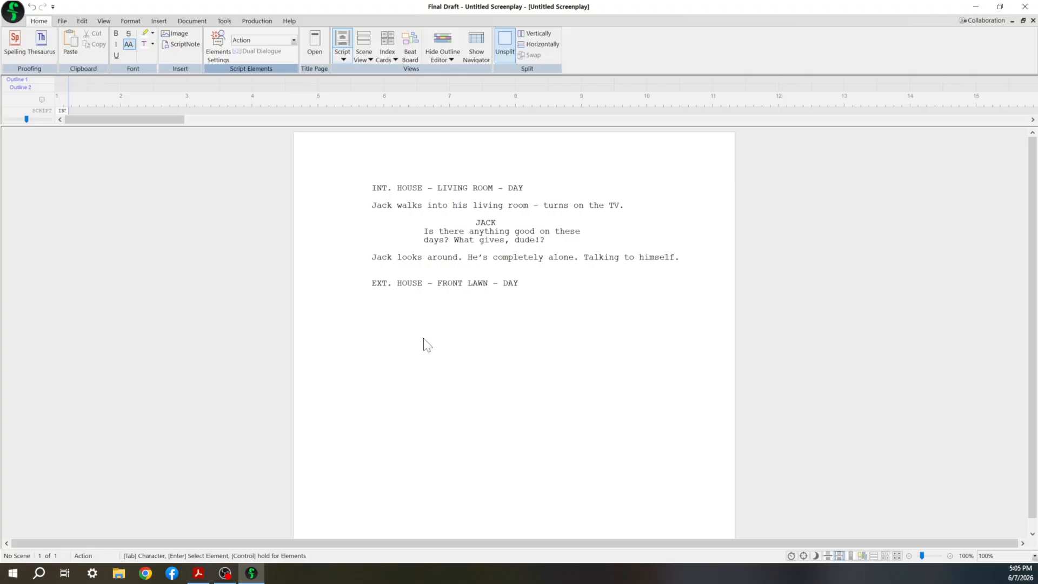
- Write the Action line "Jack walks outside. He sees a NEIGHBOR (30s) watering his garden." and start a new line below it
type("Jack ")
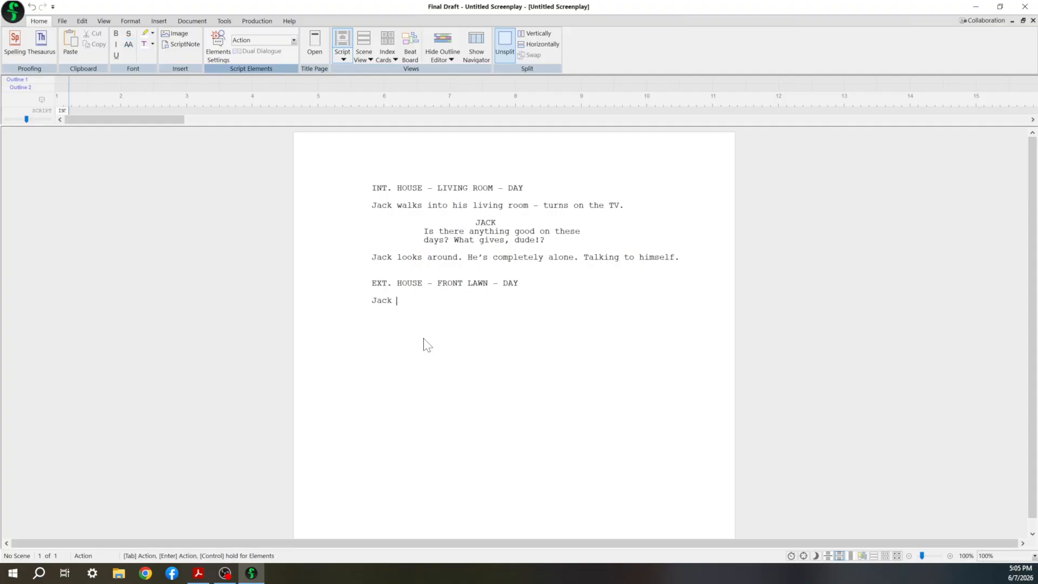
type("walks outside. He sees a")
key("Caps_Lock")
type("NE")
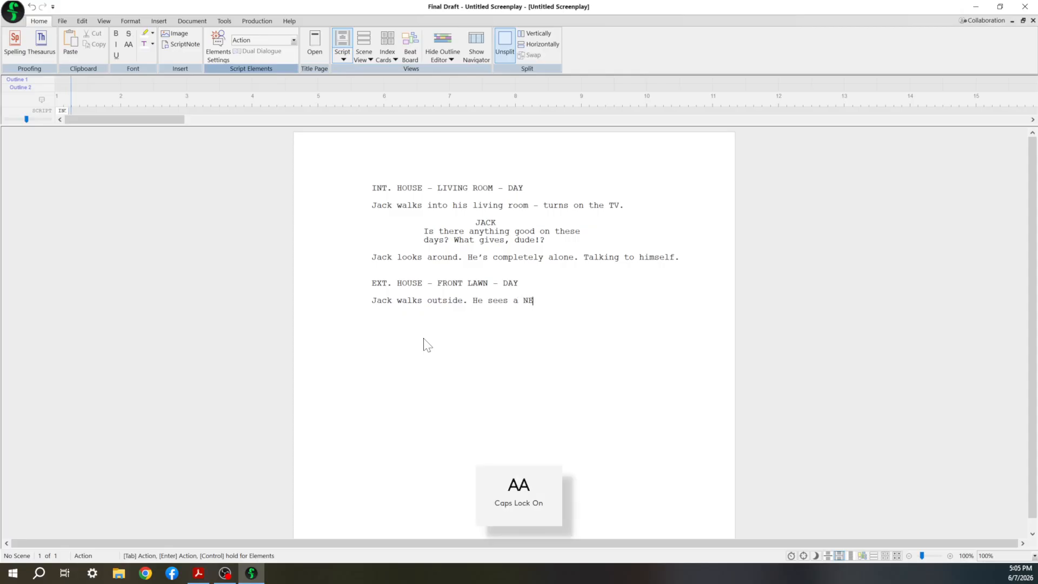
type("IGHBOR")
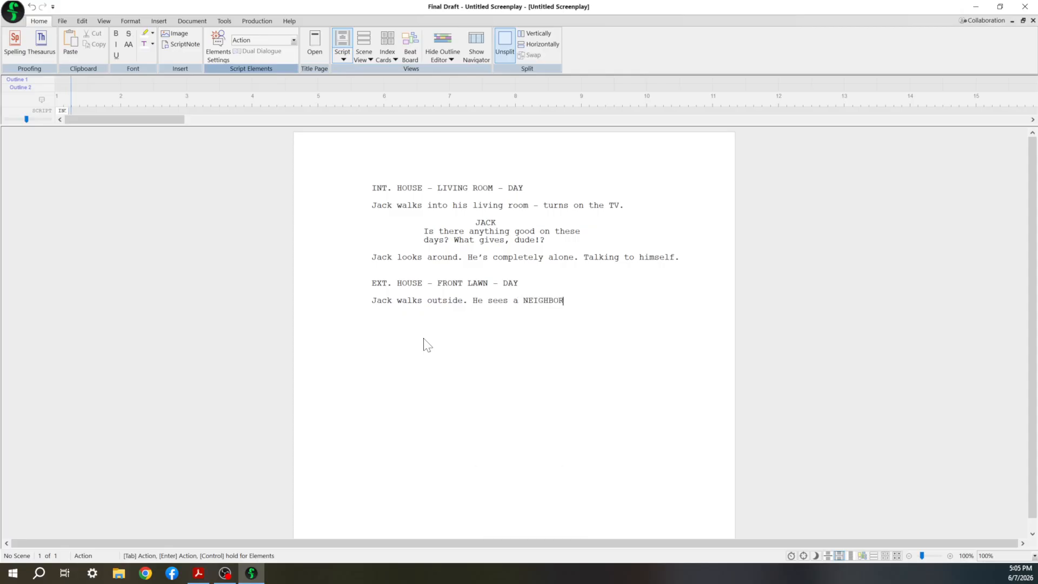
key("Caps_Lock")
type("(30s(")
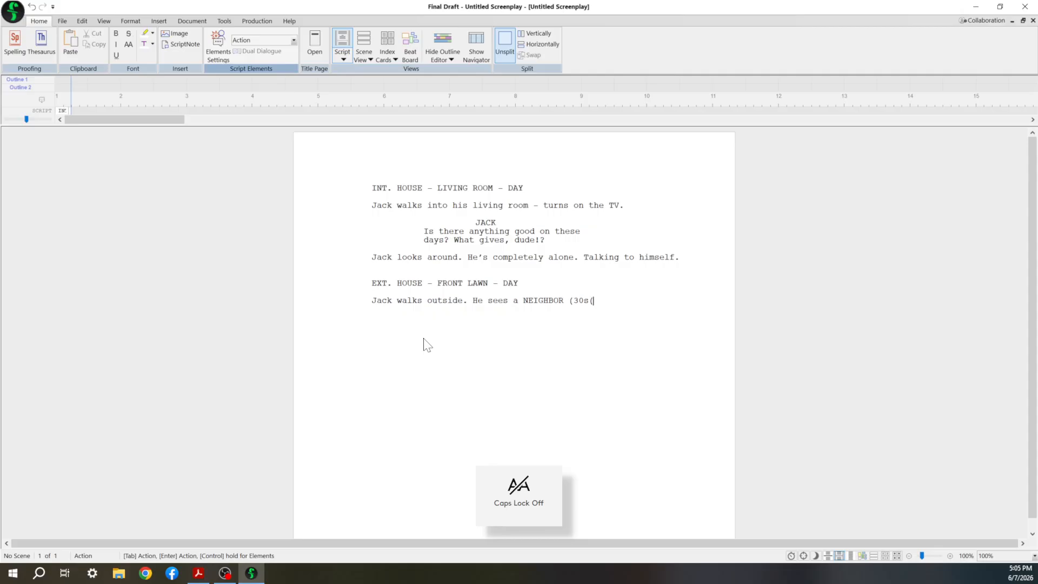
key("BackSpace")
type(") watering his")
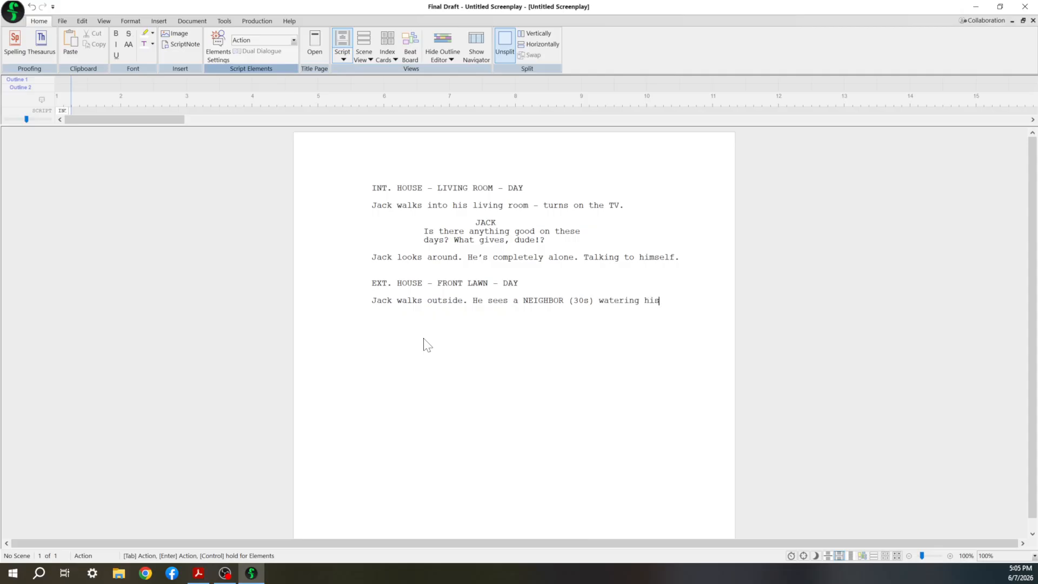
type(" garden.")
key("Return")
- Add a JACK character cue with the dialogue "Howdy, neighbor!" below the garden action
key("Tab")
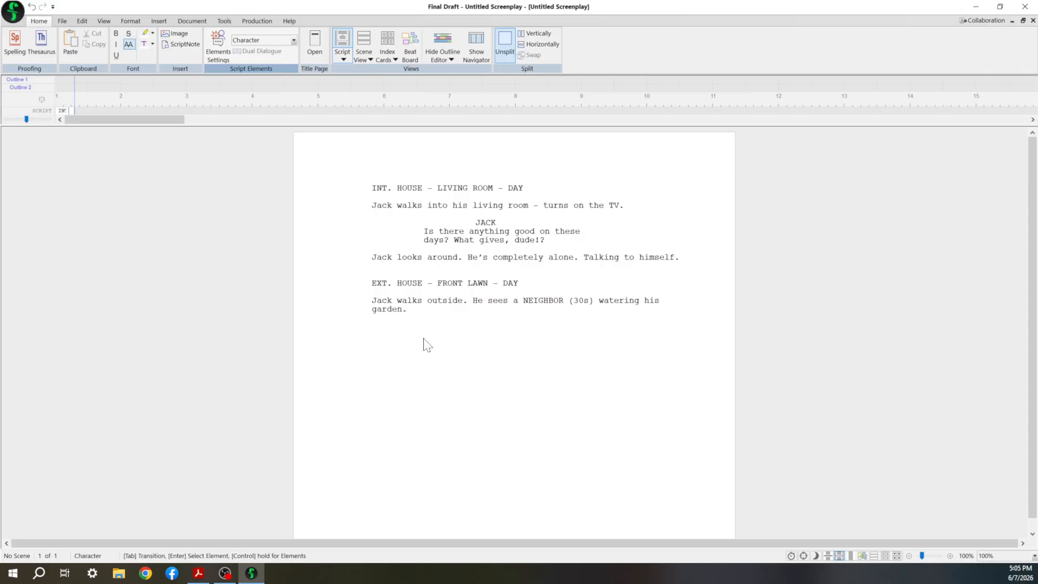
type("j")
key("Return")
type("Howdy, neighbor")
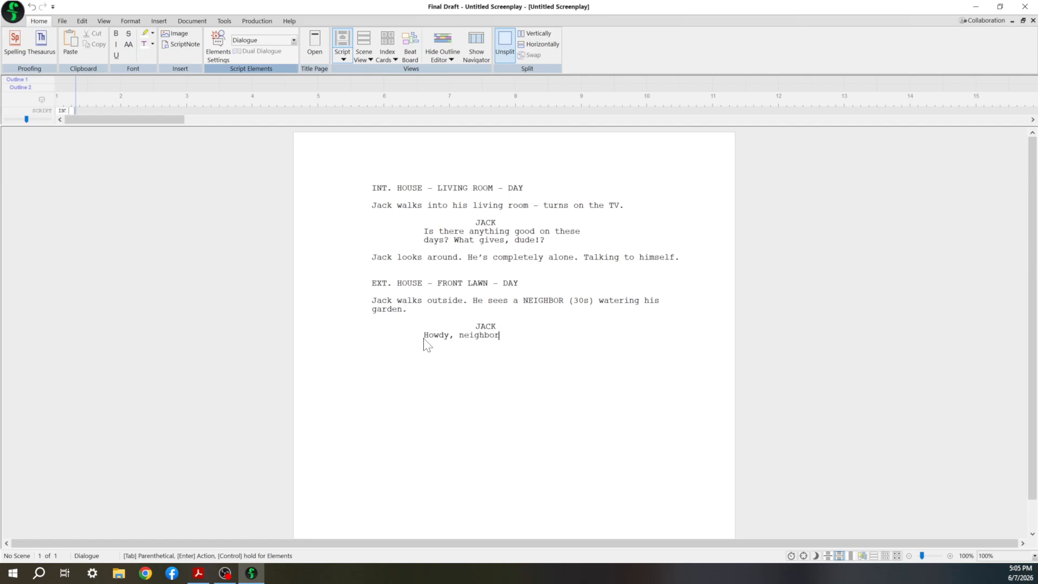
key("Return")
key("Tab")
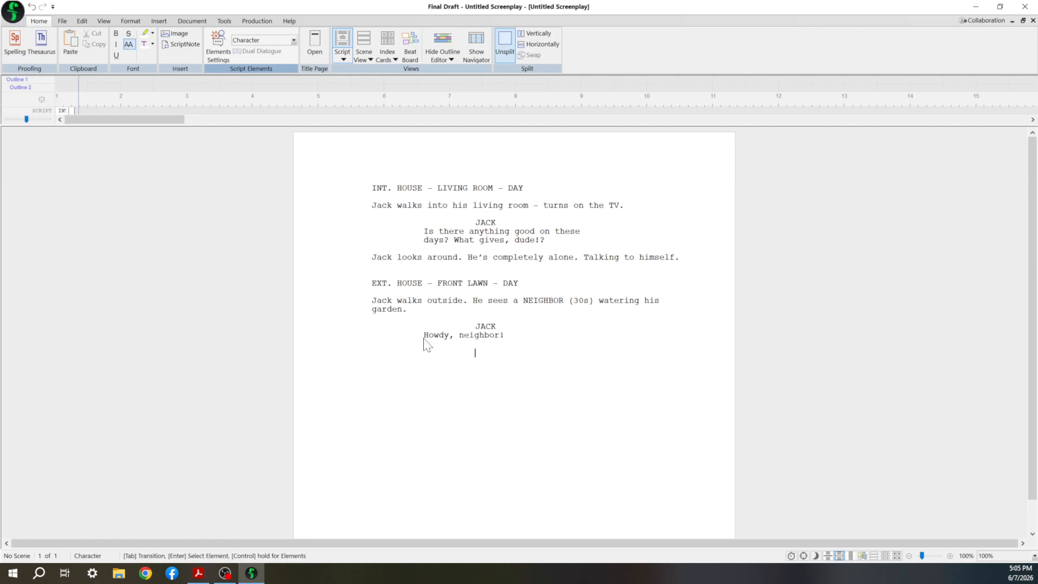
key("BackSpace")
type("!")
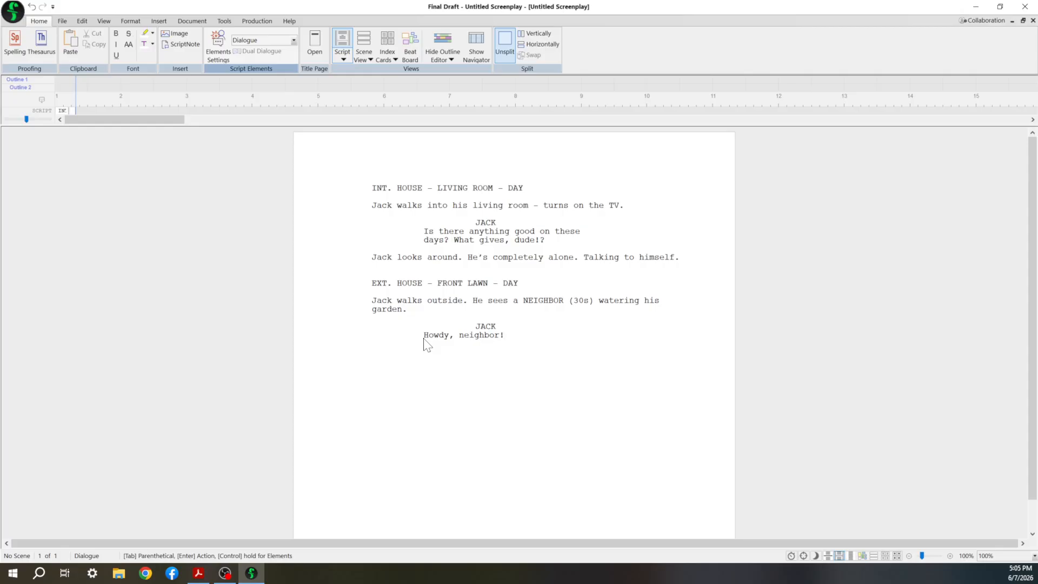
- Delete the "Howdy, neighbor!" dialogue and its character cue, returning to an empty Action line
key("BackSpace")
key("BackSpace")
key("BackSpace")
key("BackSpace")
key("BackSpace")
key("BackSpace")
key("BackSpace")
key("BackSpace")
key("BackSpace")
key("BackSpace")
key("BackSpace")
key("BackSpace")
key("BackSpace")
key("BackSpace")
key("BackSpace")
key("BackSpace")
key("BackSpace")
key("BackSpace")
key("BackSpace")
key("BackSpace")
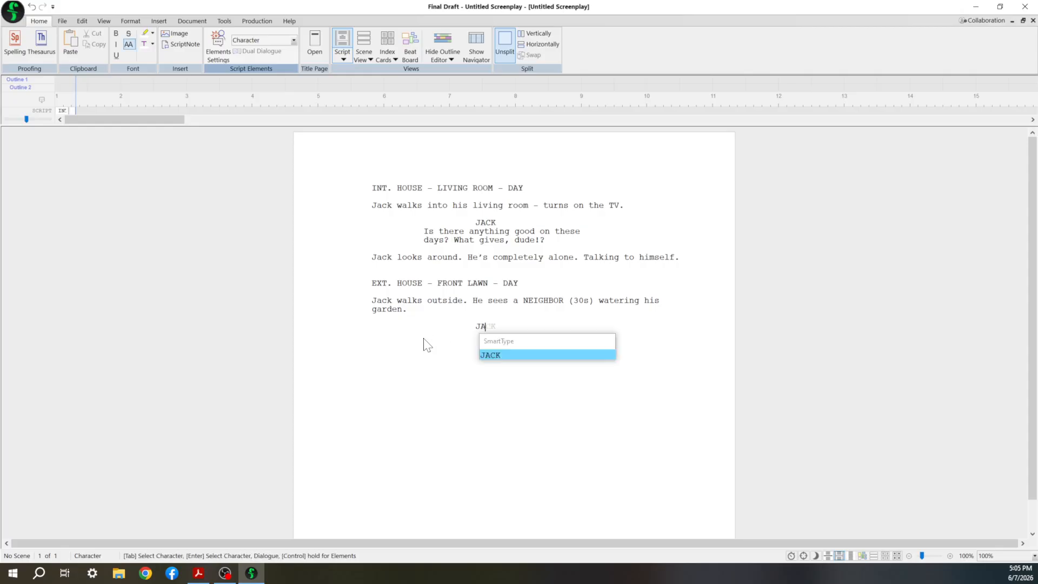
key("Return")
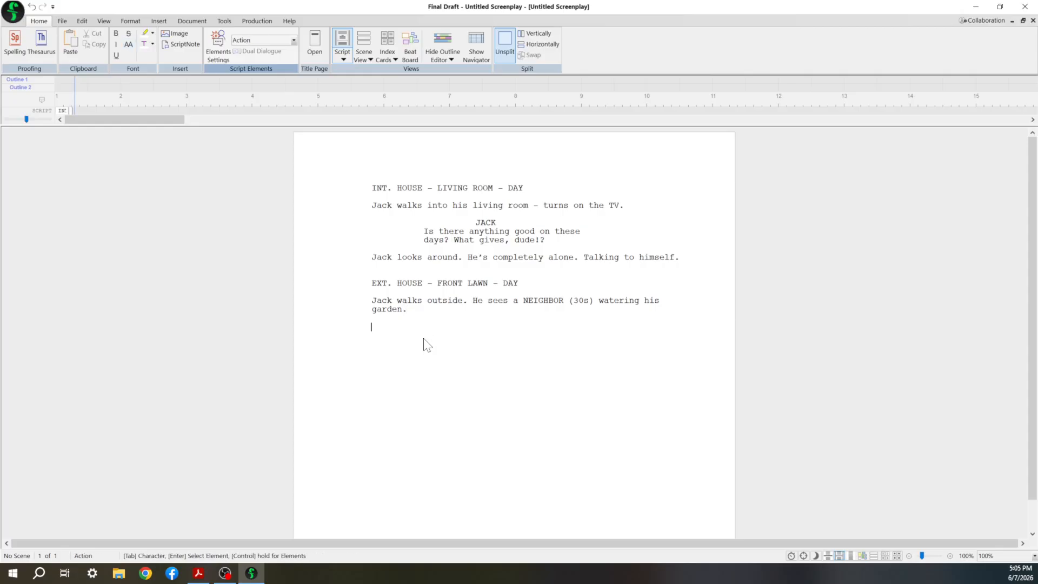
- Insert the JACK character cue on the empty line, write his dialogue "Howdy, neighbor!" and start an Action line after it
key("Tab")
type("J")
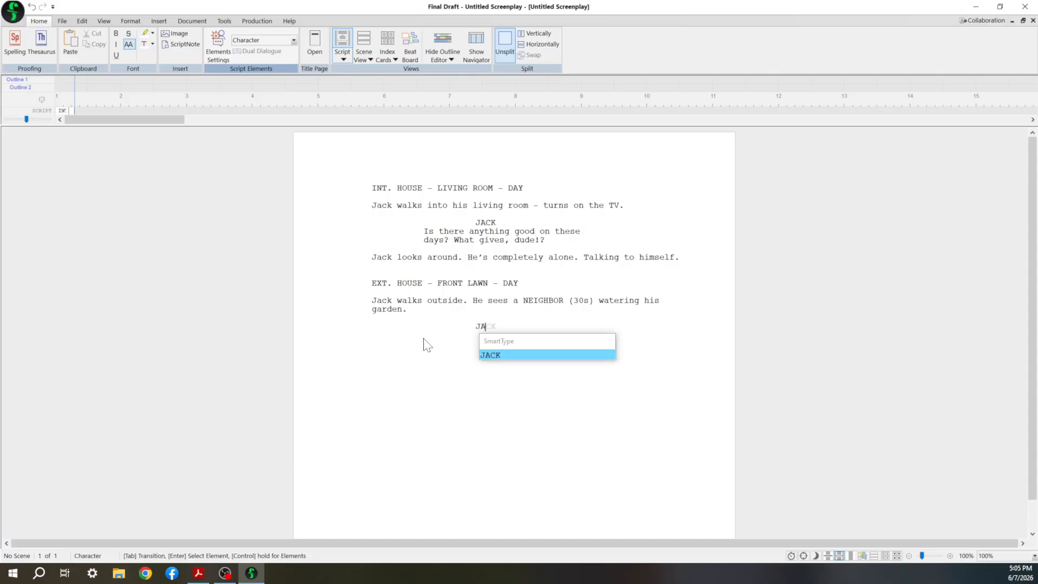
key("Return")
key("Return")
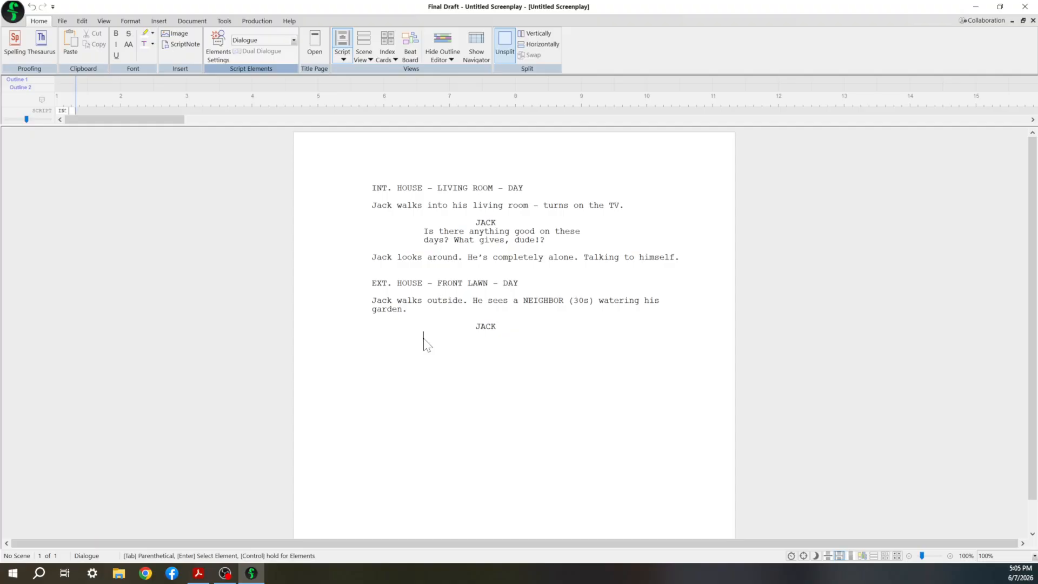
type("Howdy, neighbor!")
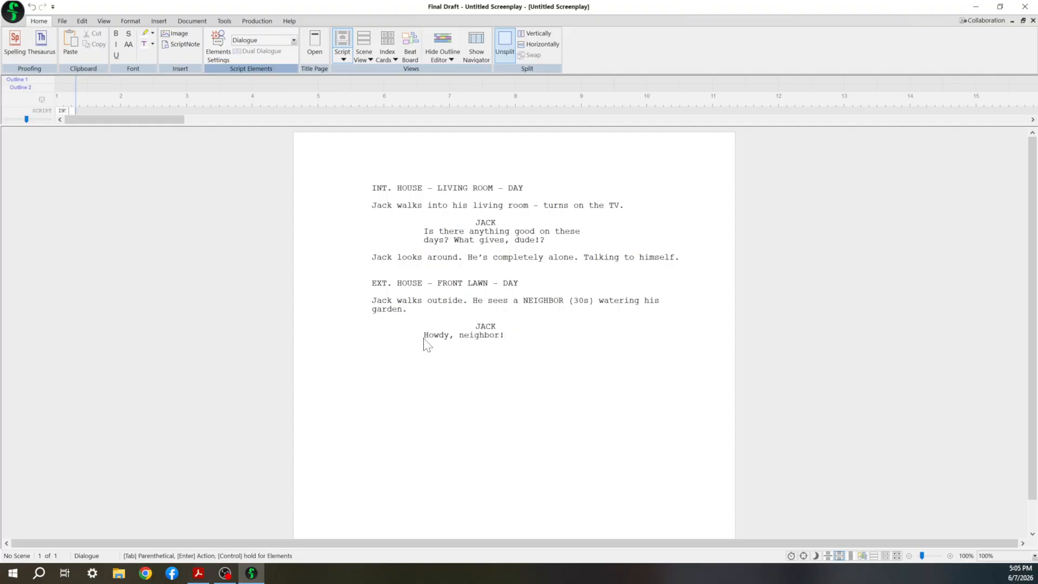
key("Return")
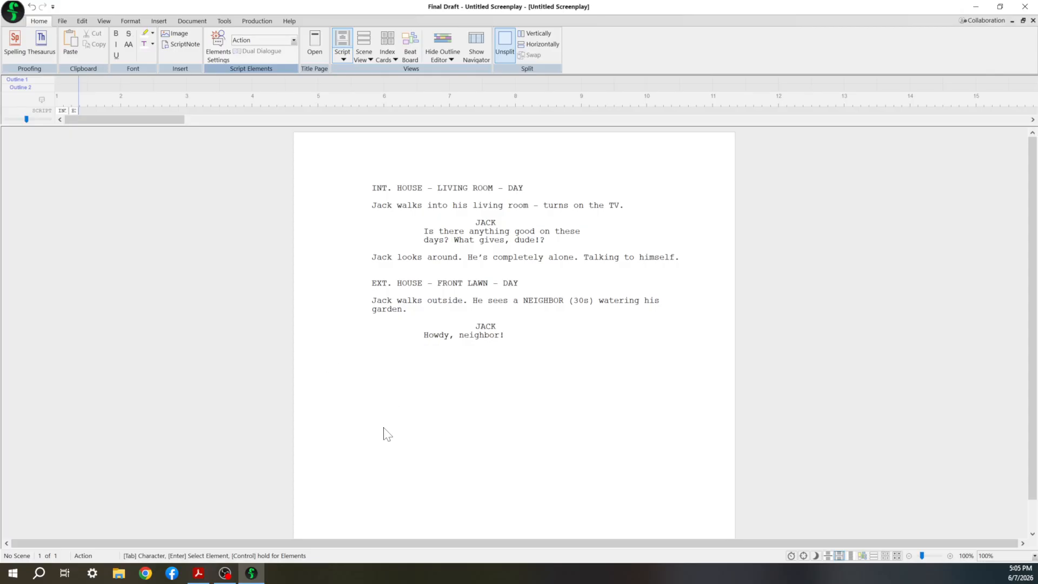
- Add a NEIGHBOR cue with the dialogue "Leave me alone, you lunatic! I hear you in there, talking to no one!" and start an Action line
key("Tab")
type("NEIGHBOR")
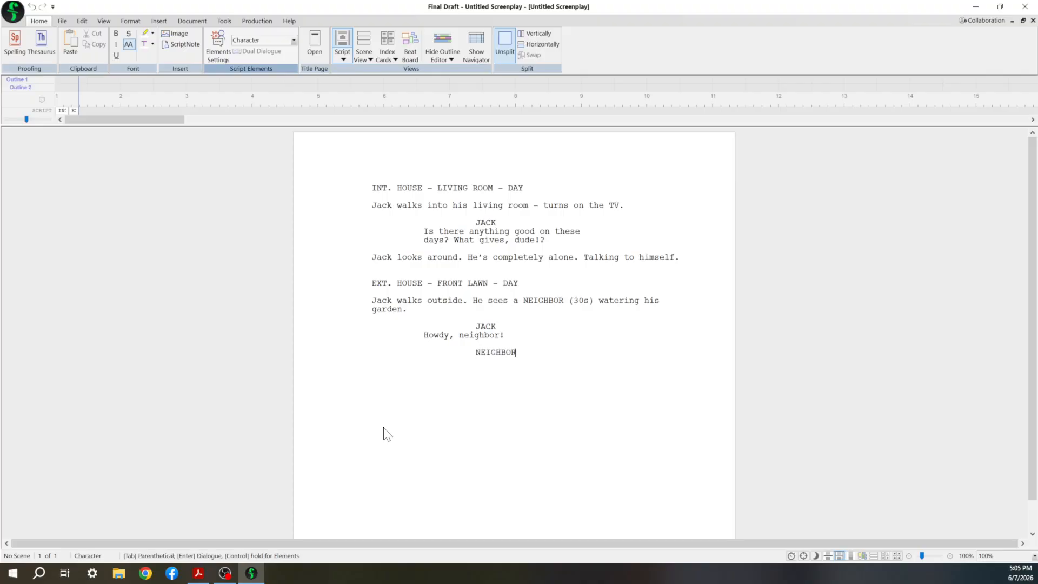
key("Return")
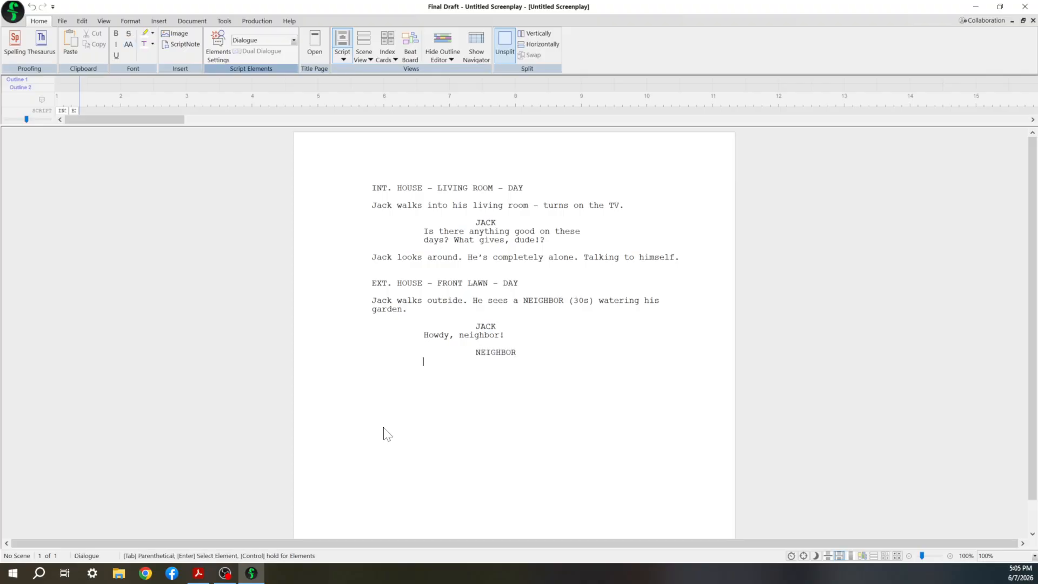
type("Leave me ")
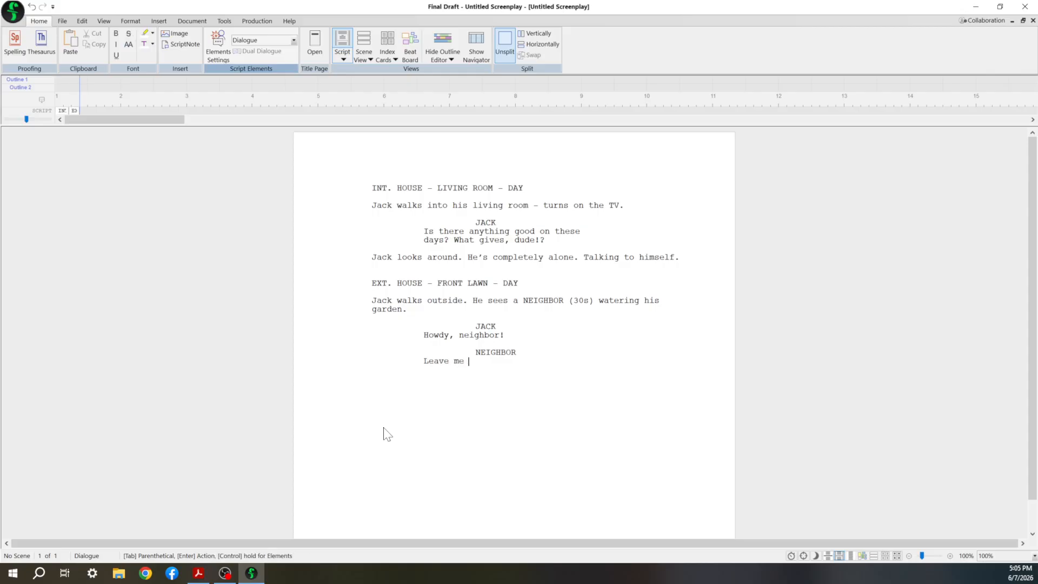
type("alone, you lunatic! I hear you ")
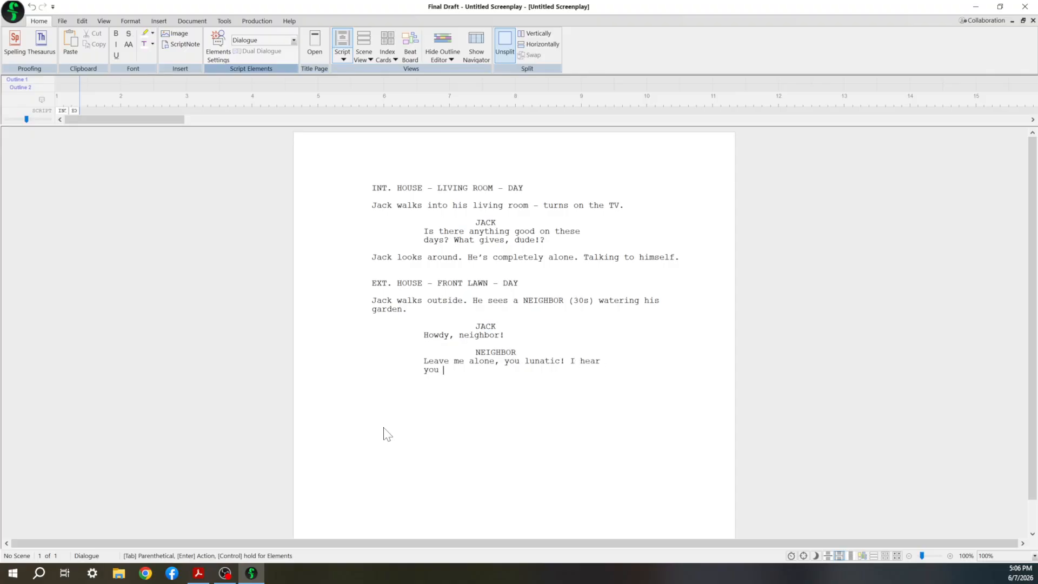
type("in there, talking to no one!")
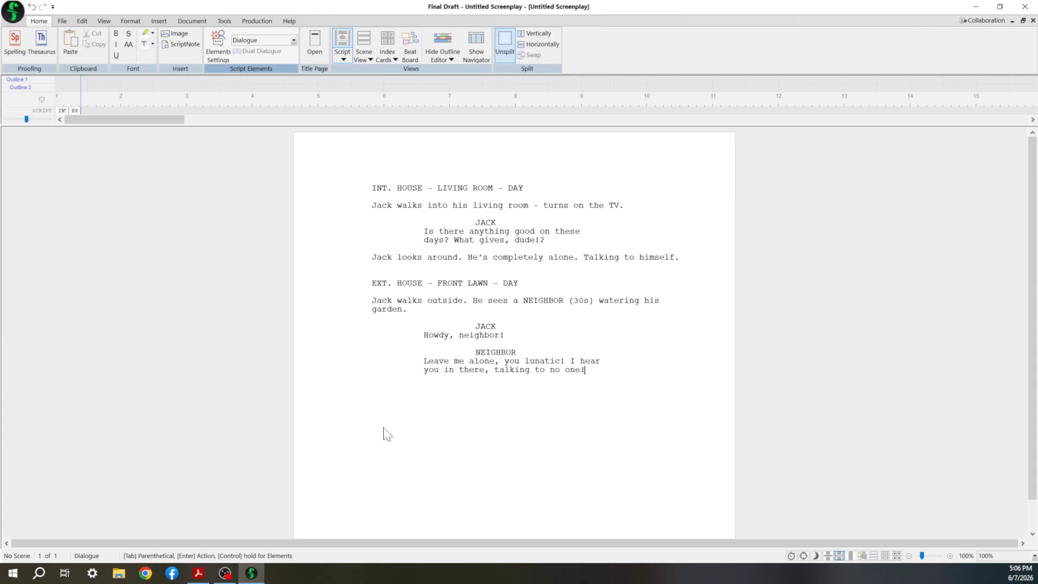
key("Return")
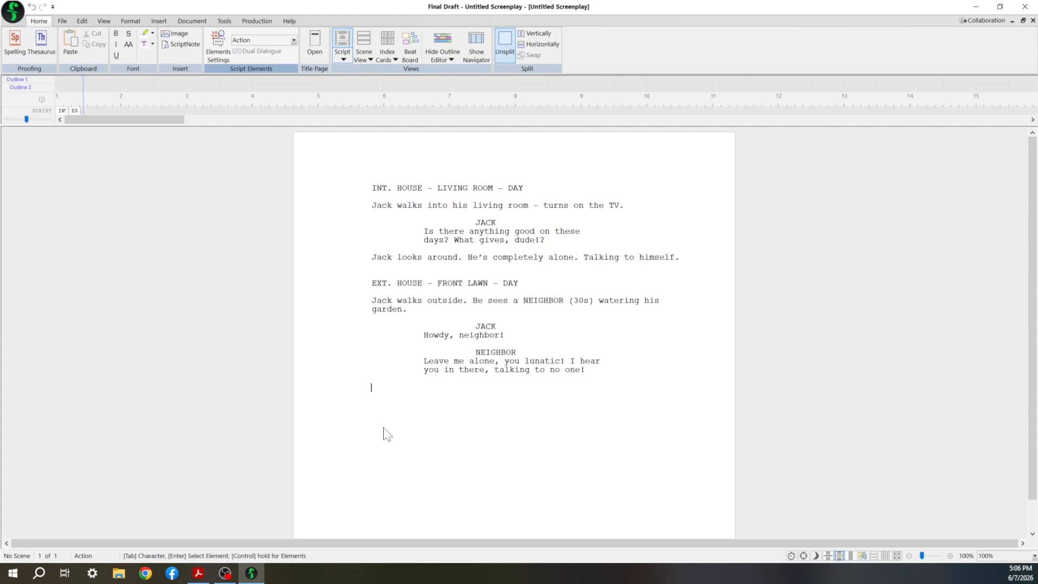
type("Jack")
key("BackSpace")
key("BackSpace")
key("BackSpace")
key("BackSpace")
- Write the Action sentence "The neighbor screams and runs inside, leaving the plants unwatered." below the neighbor's dialogue
type("The ")
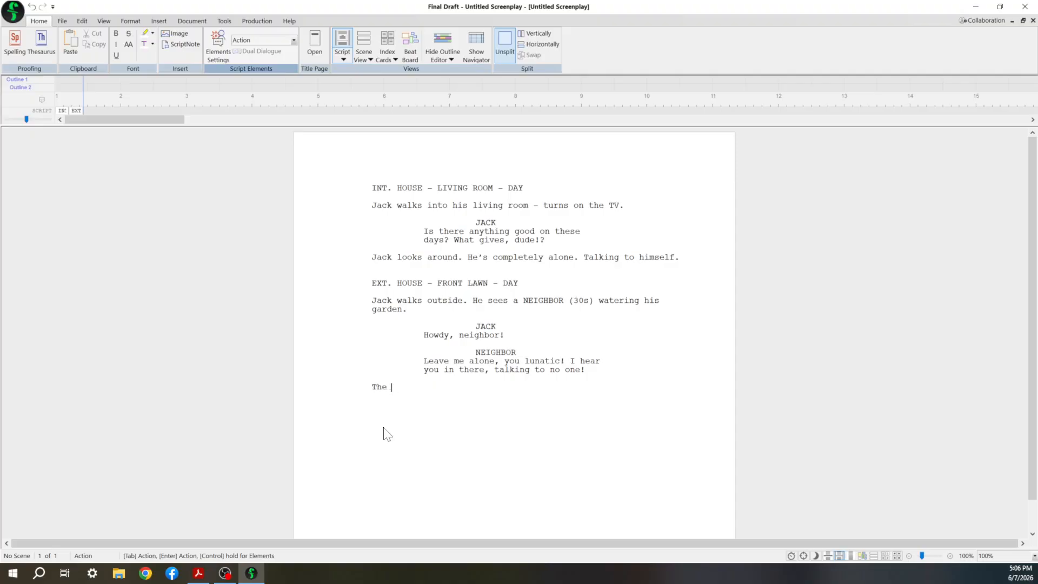
type("neighbor screams and runs i")
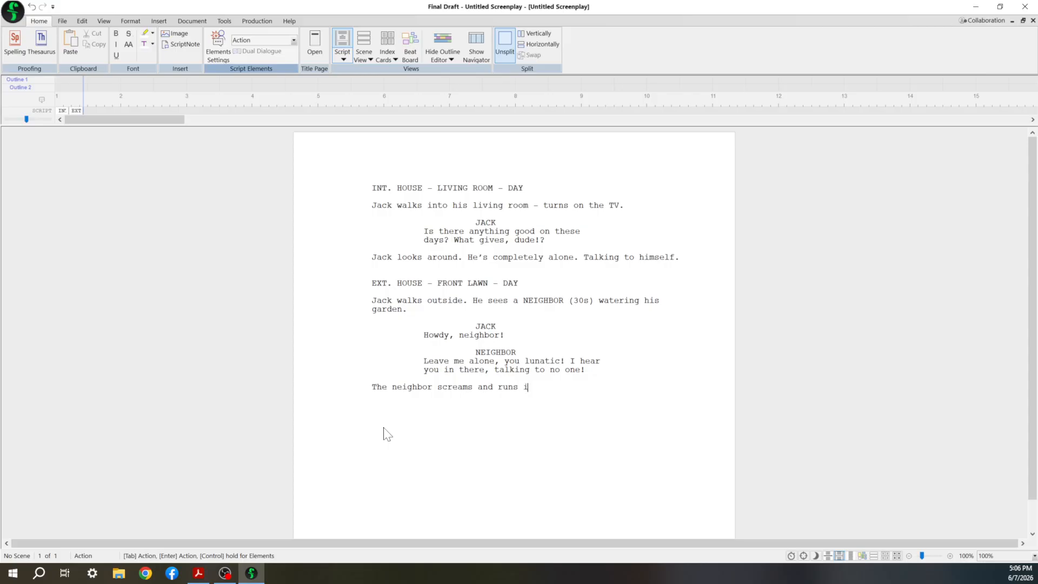
type("nside. ")
type(" leaving the pla")
type("nts unwatered.")
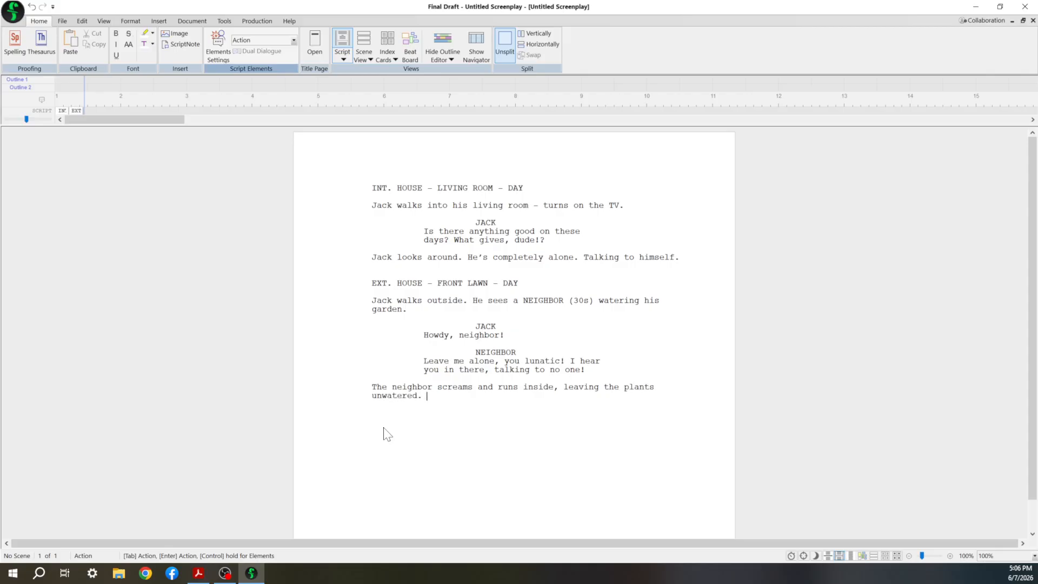
- Continue the same Action paragraph with "Jack droops his head, confused."
key("Caps_Lock")
type("J")
key("Caps_Lock")
type("ack dr")
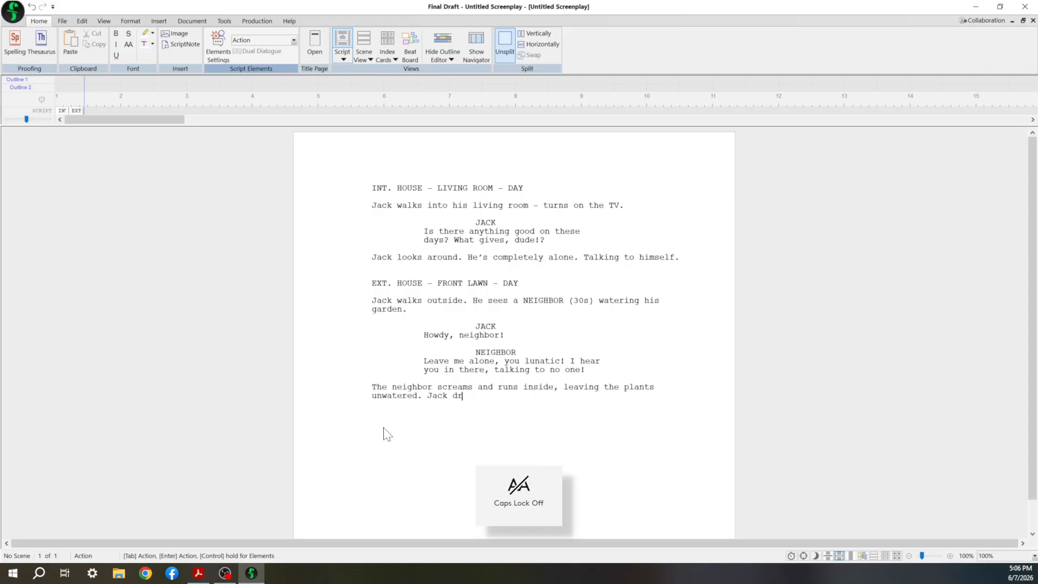
type("oops his head, confu")
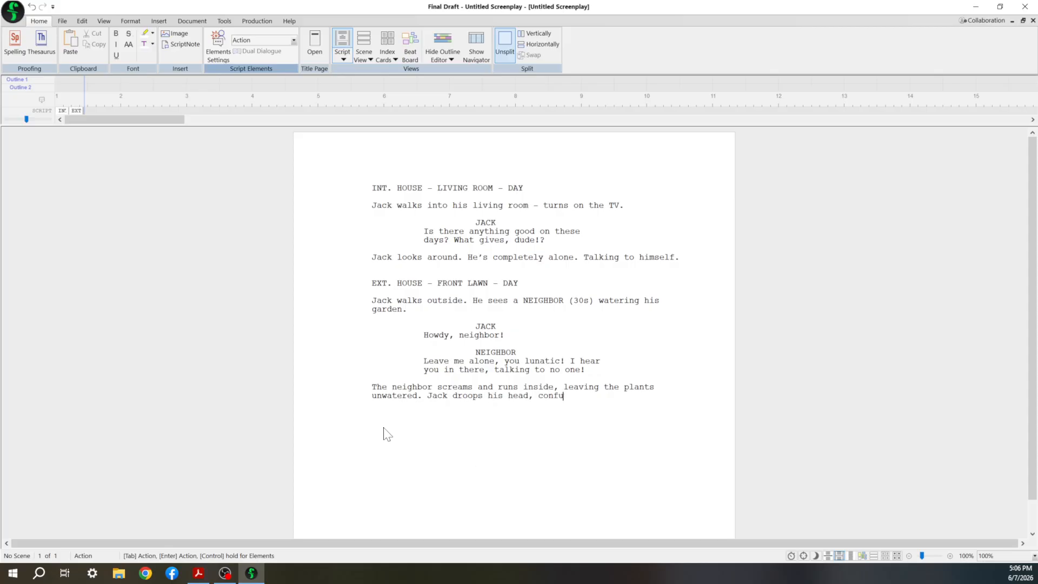
type("sed.")
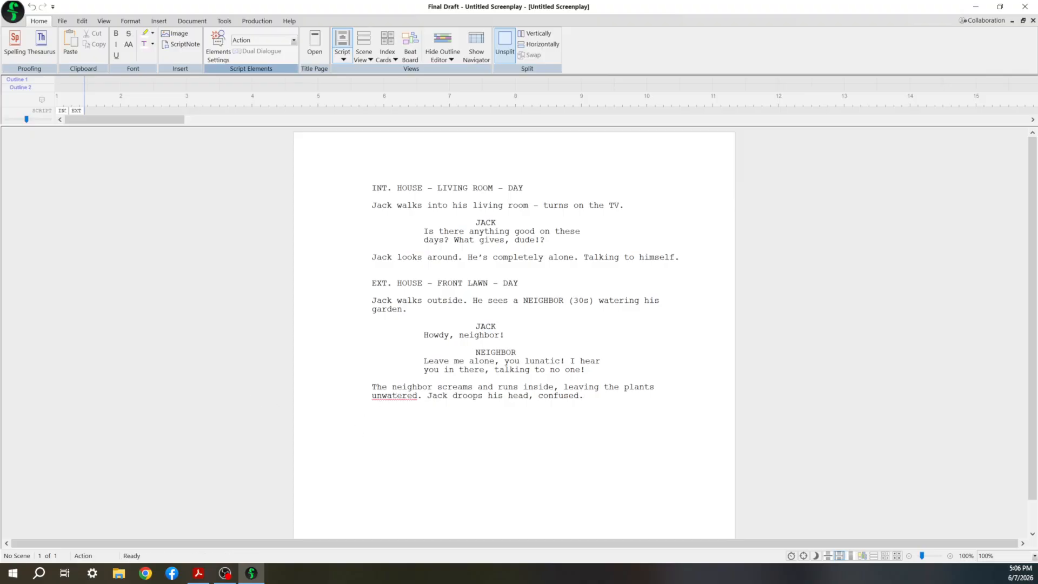
- Check the spelling suggestions for "unwatered", hyphenate it as "un-watered" and return to the end of the paragraph
right_click(382, 397)
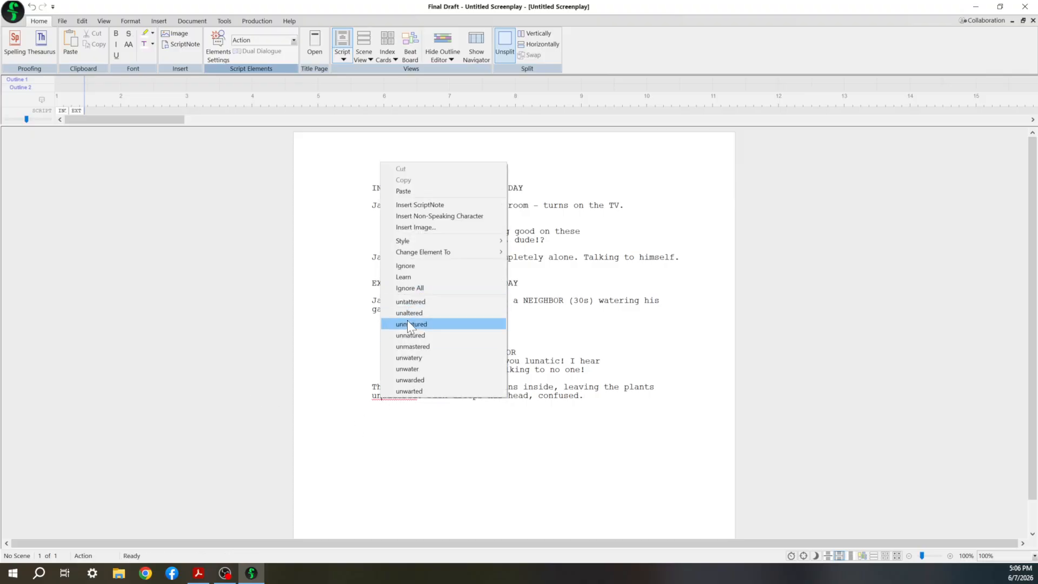
left_click(371, 394)
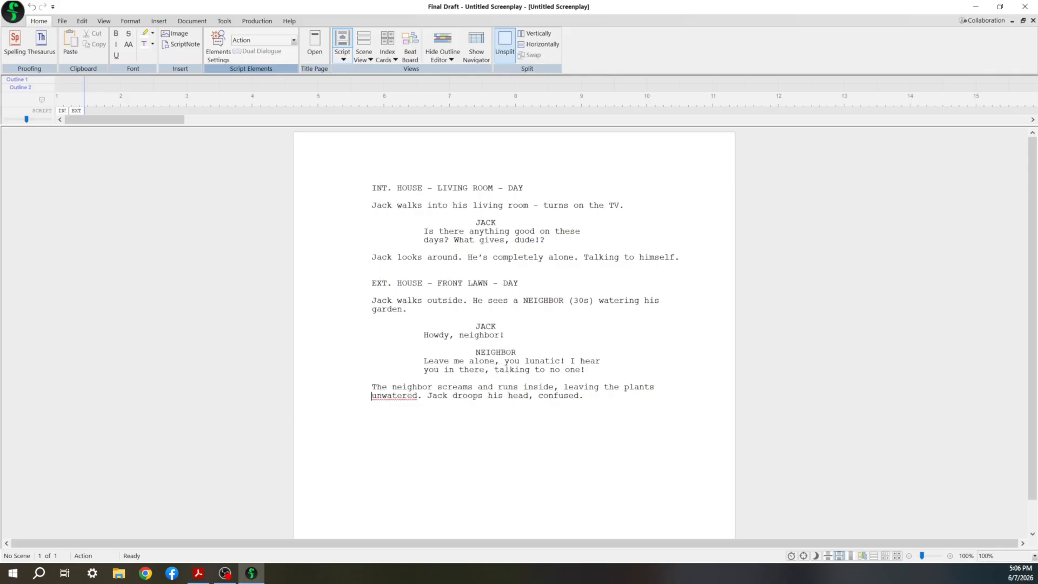
type("-")
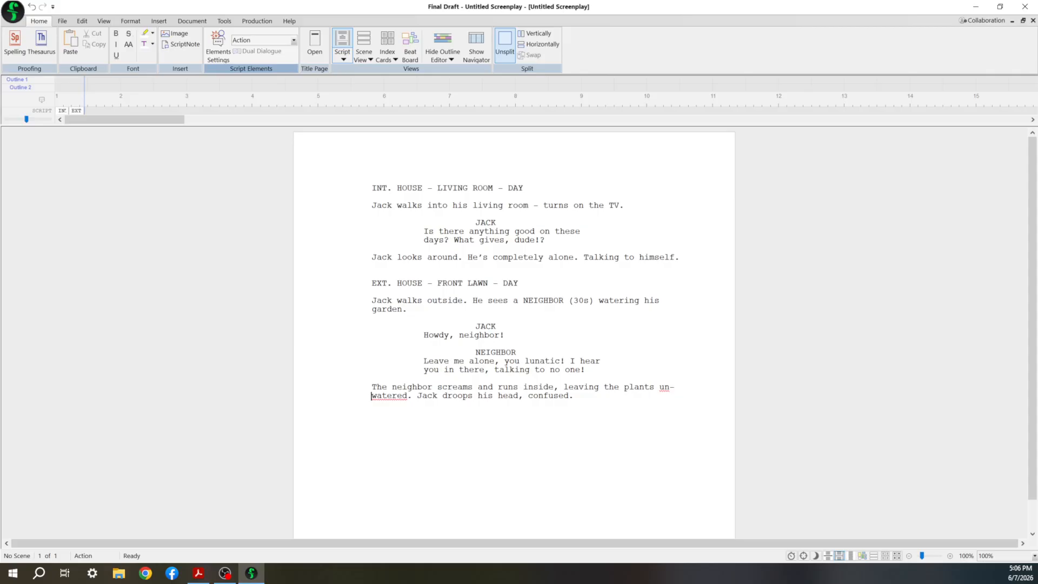
key("End")
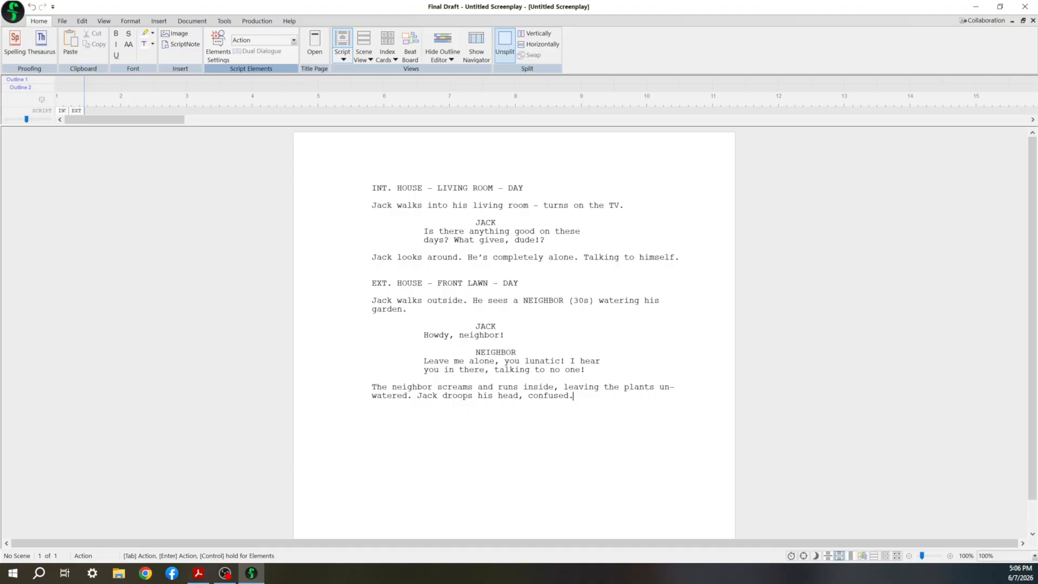
- Start a new line below the final Action paragraph and bring up the list of script elements there
key("Return")
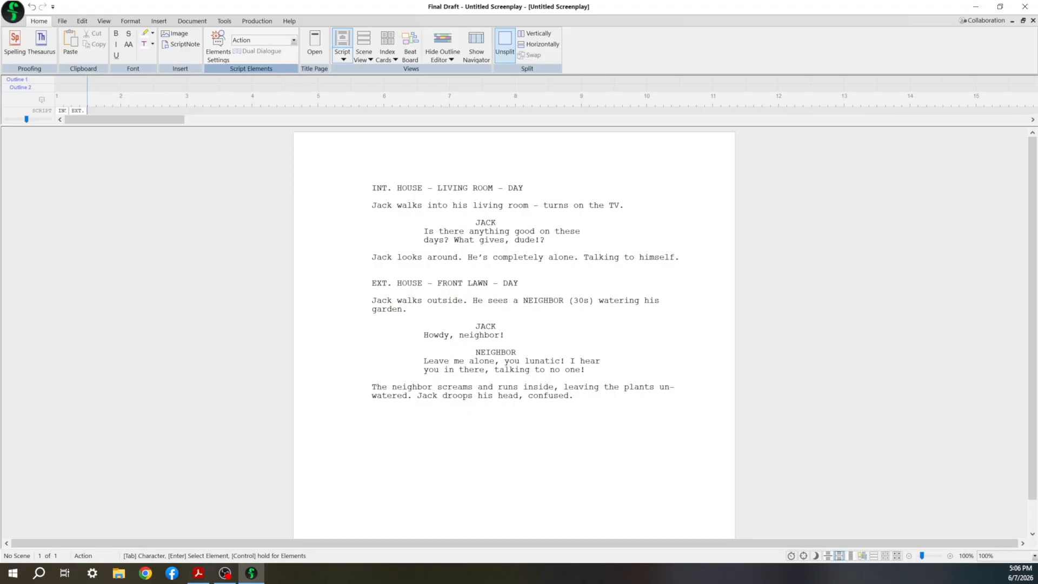
scroll(471, 376, "down", 5)
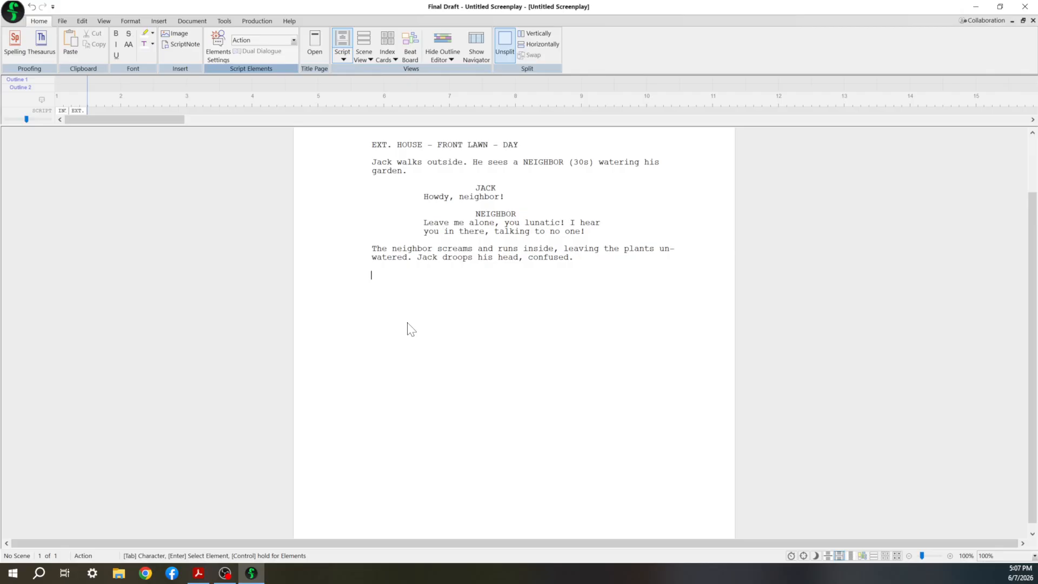
key("BackSpace")
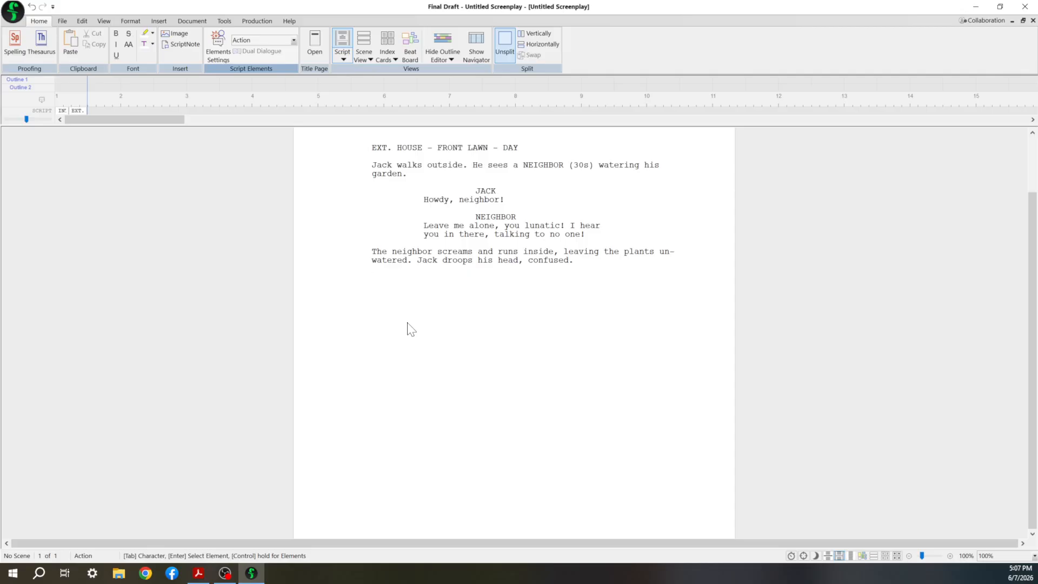
key("Return")
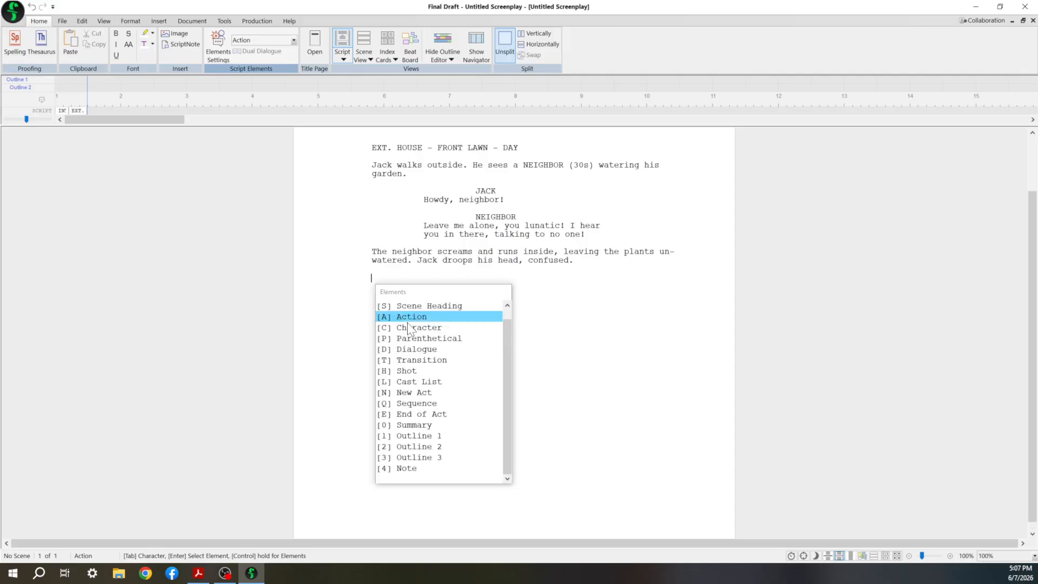
- Look through the script elements offered for the new line below the final Action paragraph
key("Down")
key("Down")
key("Down")
key("Down")
key("Down")
key("Down")
key("Down")
key("Down")
key("Down")
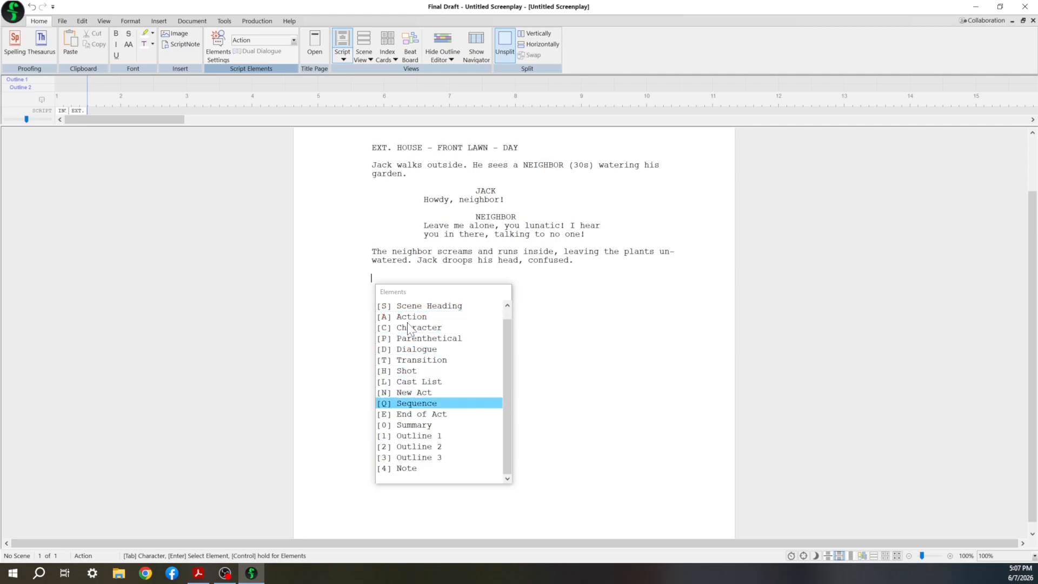
key("Up")
key("Up")
key("Up")
key("Up")
key("Up")
key("Up")
key("Up")
key("Up")
key("Up")
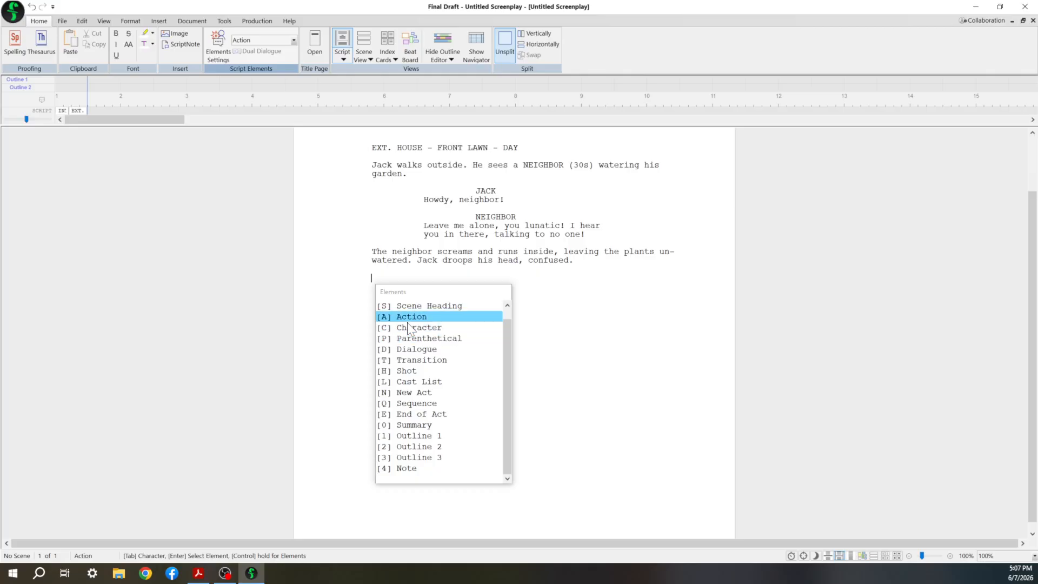
key("Down")
key("Down")
key("Down")
key("Down")
key("Down")
key("Down")
key("Down")
key("Down")
key("Down")
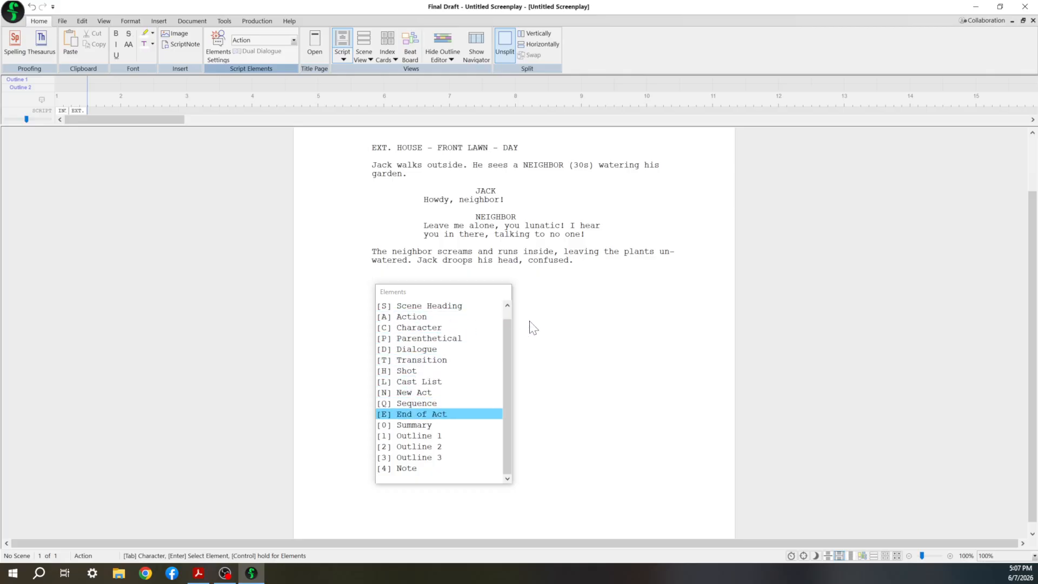
key("Up")
key("Up")
key("Up")
key("Up")
key("Up")
key("Up")
key("Up")
key("Down")
key("Down")
key("Down")
key("Down")
key("Down")
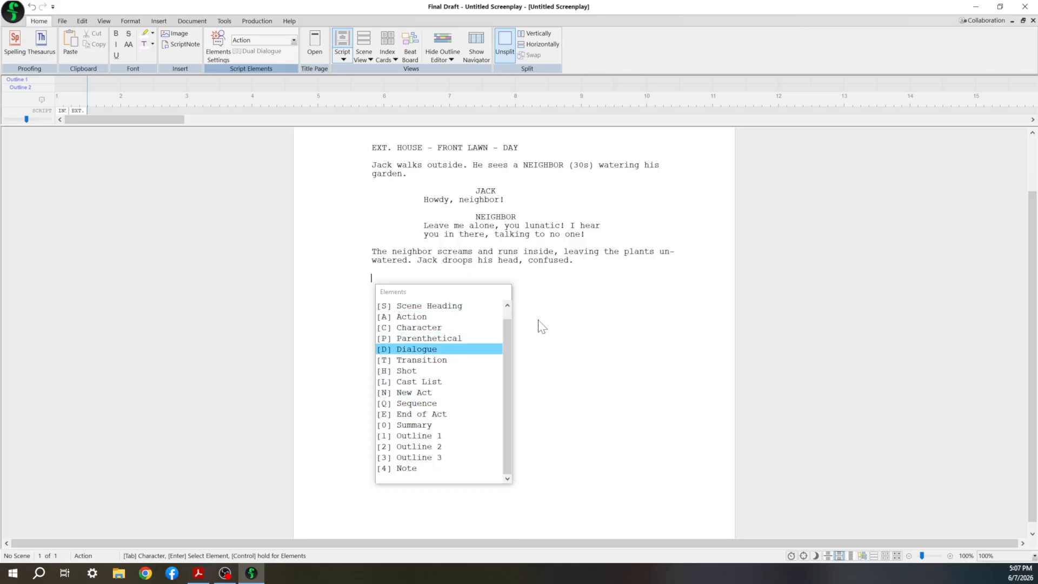
key("Up")
key("Up")
key("Up")
key("Down")
key("Down")
key("Up")
key("Up")
key("Up")
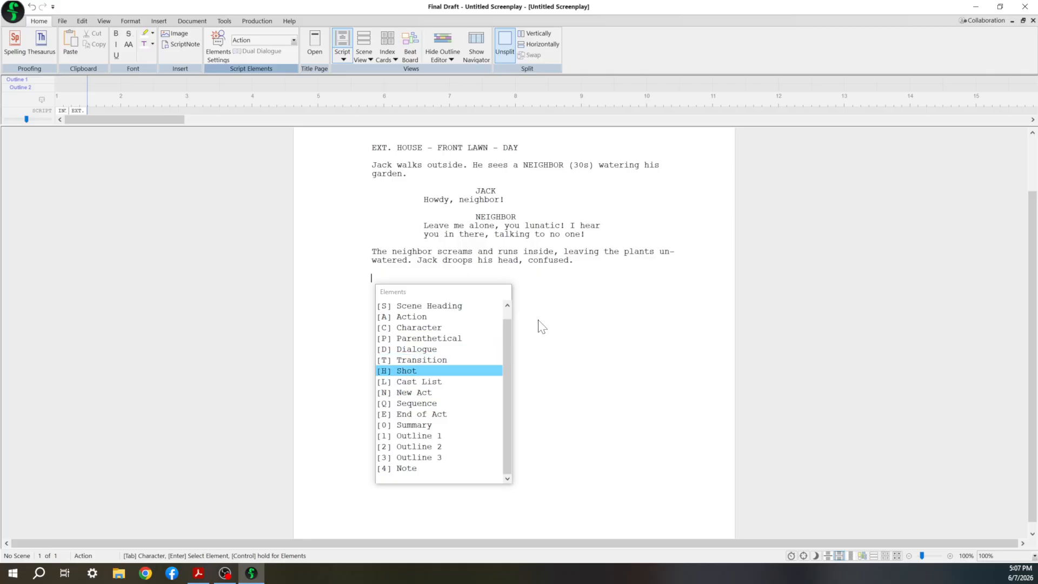
key("Up")
key("Up")
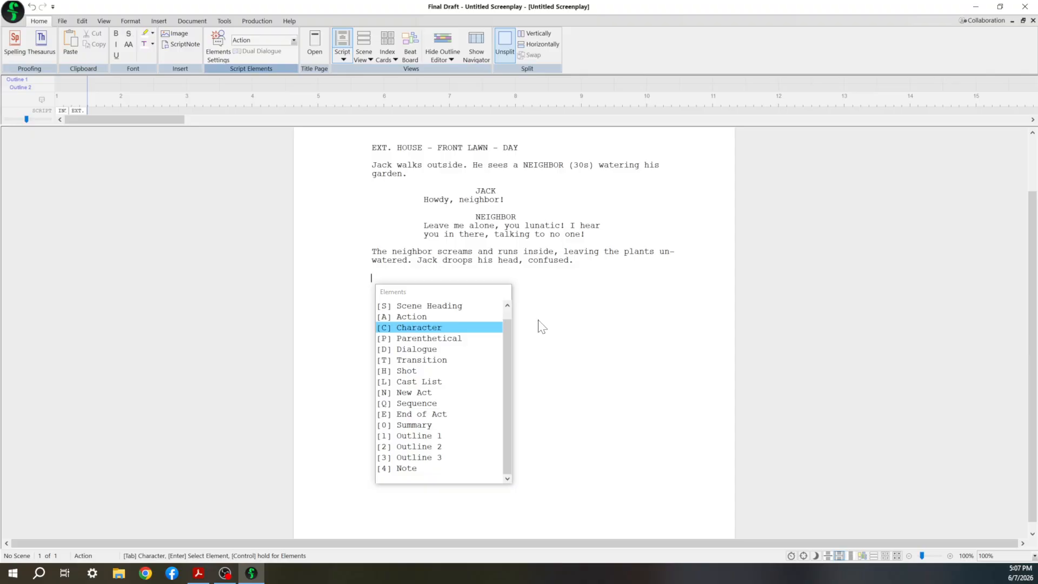
key("Return")
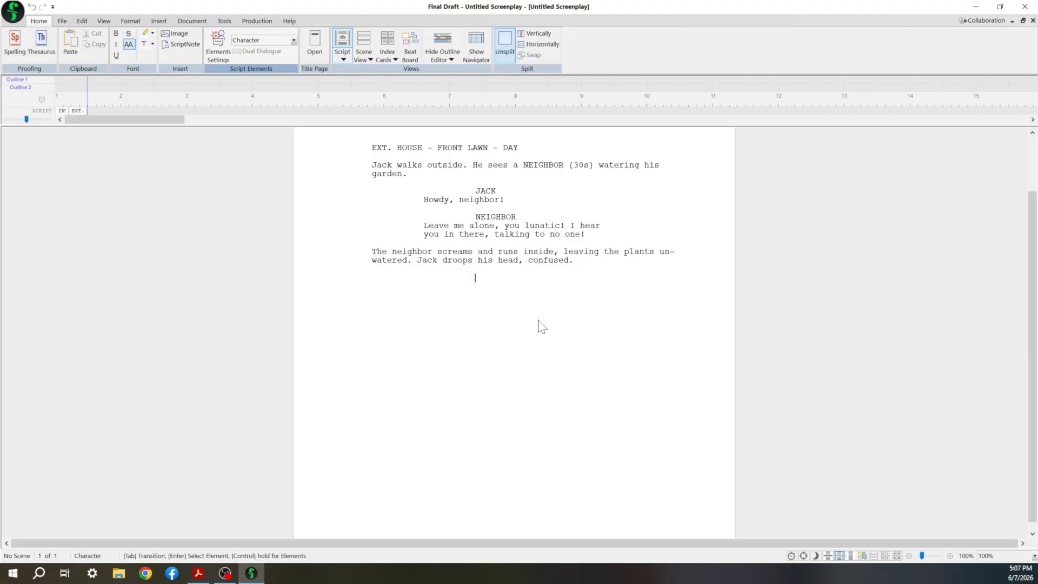
key("BackSpace")
key("BackSpace")
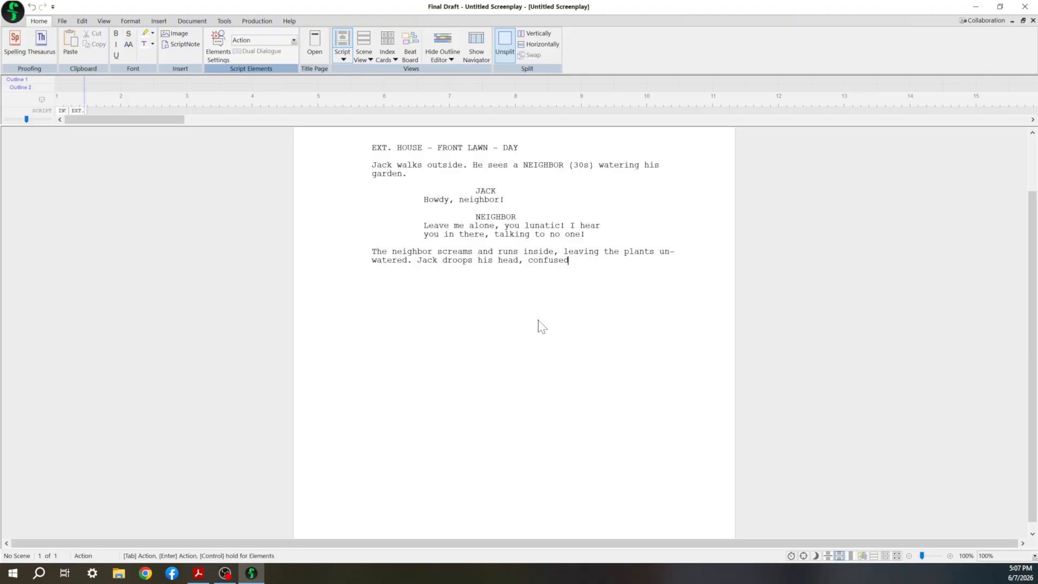
type(".")
key("Return")
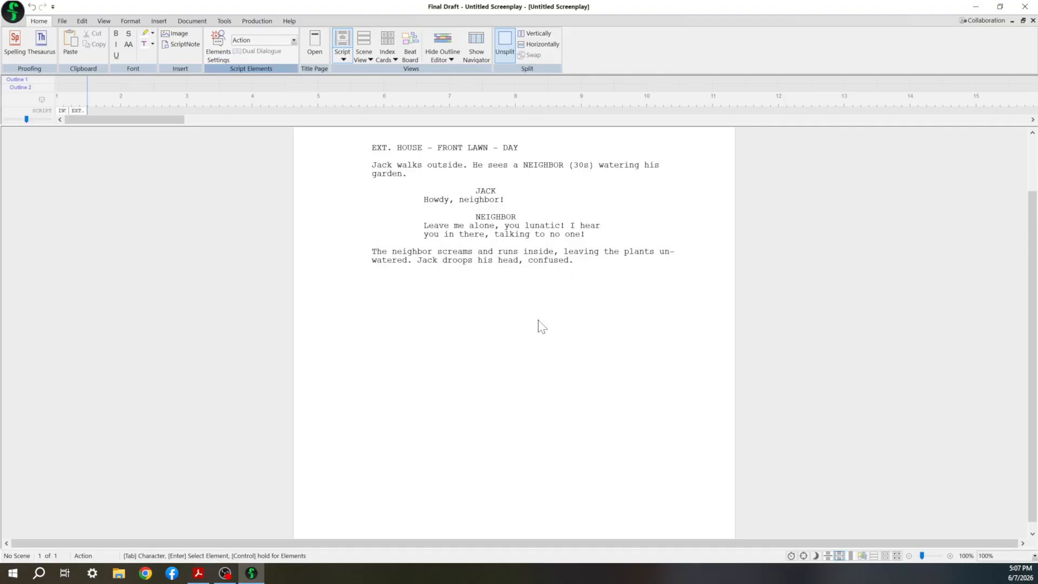
- Bring up the list of script elements on the blank line again and review the options from Action to Summary
key("Return")
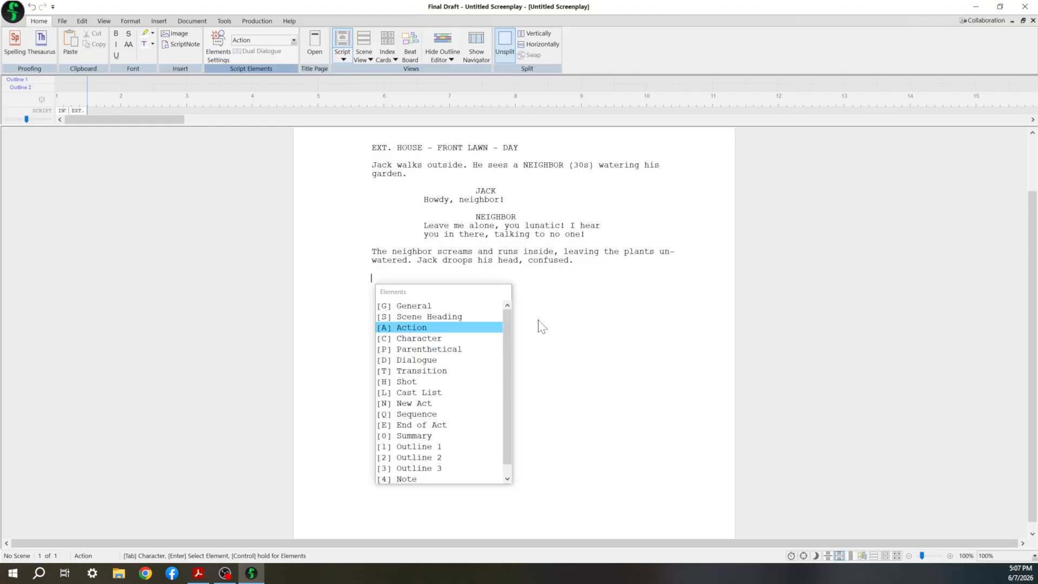
key("Down")
key("Down")
key("Down")
key("Down")
key("Down")
key("Down")
key("Down")
key("Down")
key("Down")
key("Down")
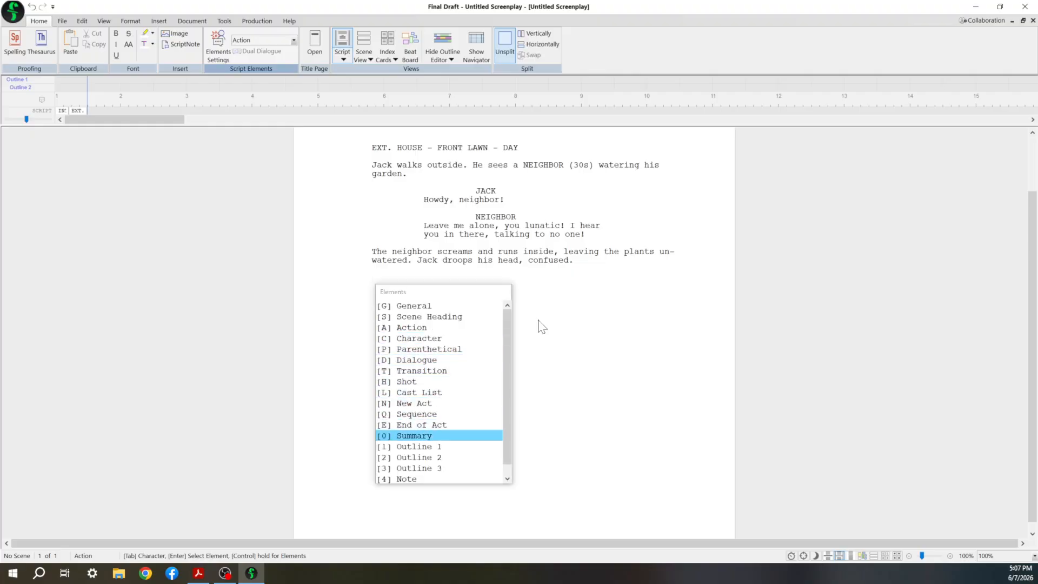
key("Up")
key("Up")
key("Up")
key("Up")
key("Up")
key("Up")
key("Up")
key("Up")
key("Up")
key("Up")
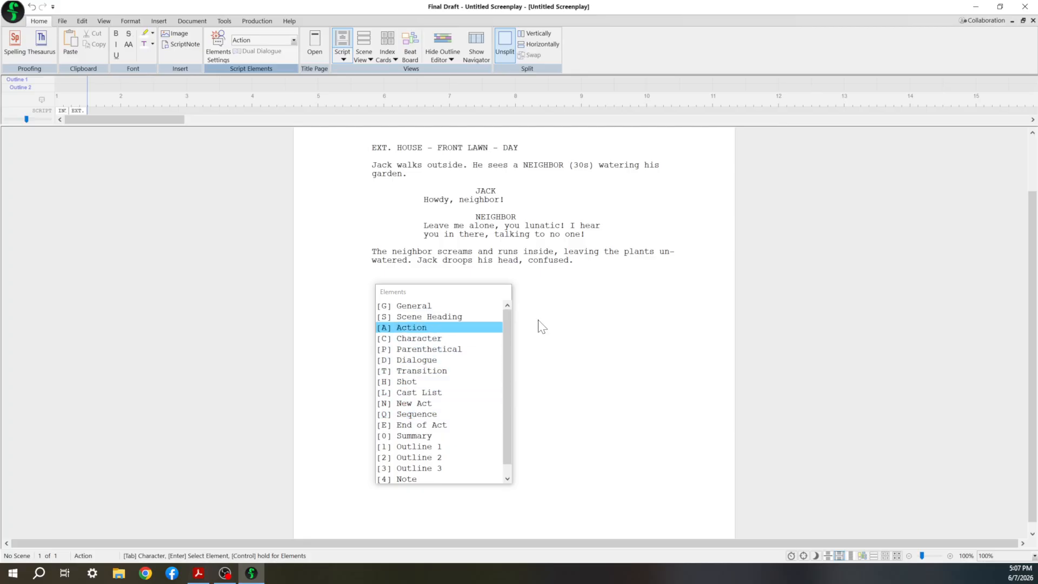
key("Down")
key("Down")
key("Down")
key("Down")
key("Down")
key("Down")
key("Down")
key("Down")
key("Down")
key("Down")
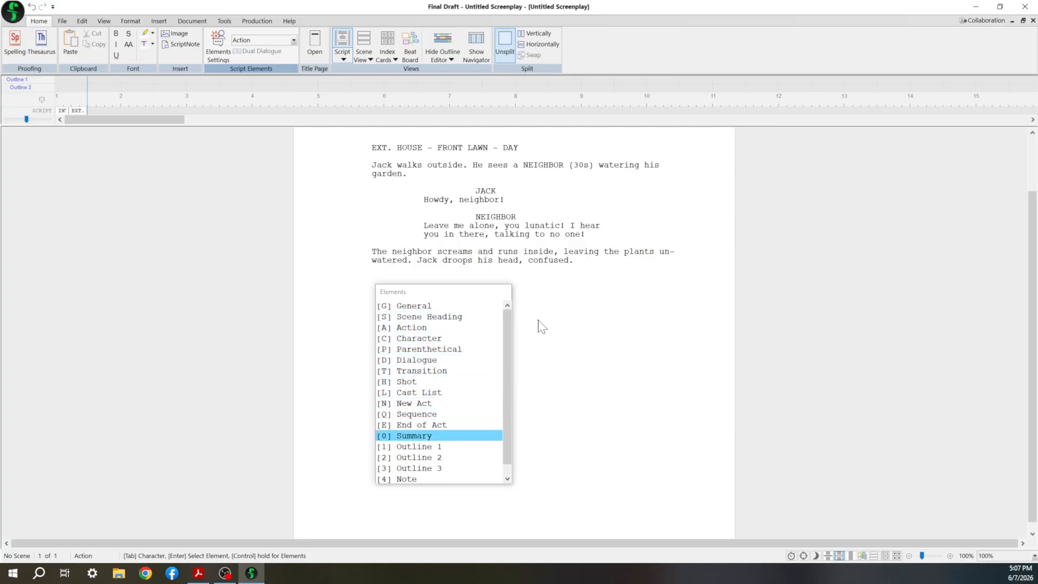
- Make the blank line below the final Action paragraph a Transition element
key("Up")
key("Up")
key("Up")
key("Up")
key("Up")
key("Up")
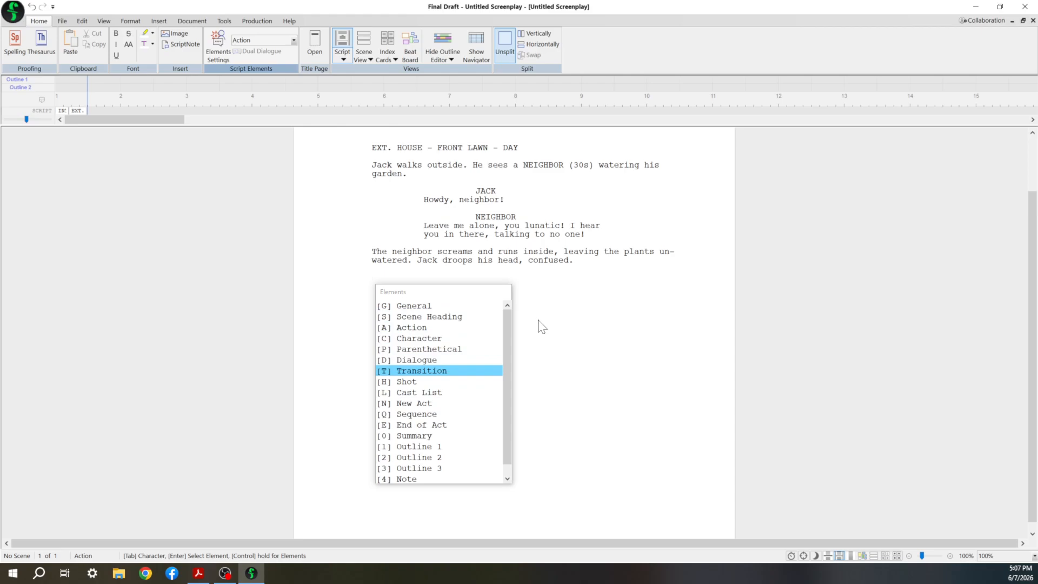
key("Up")
key("Up")
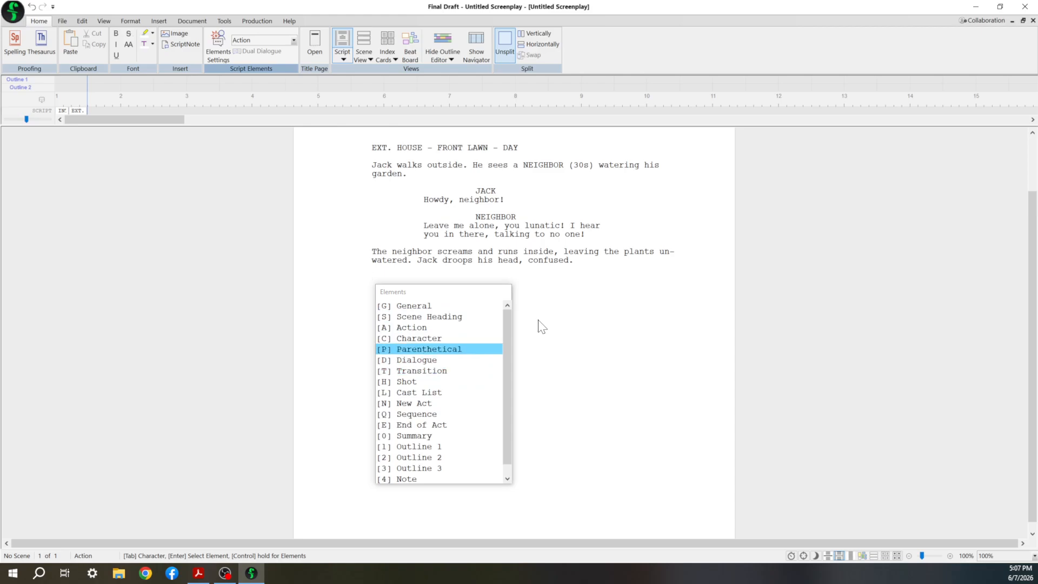
key("Down")
key("Down")
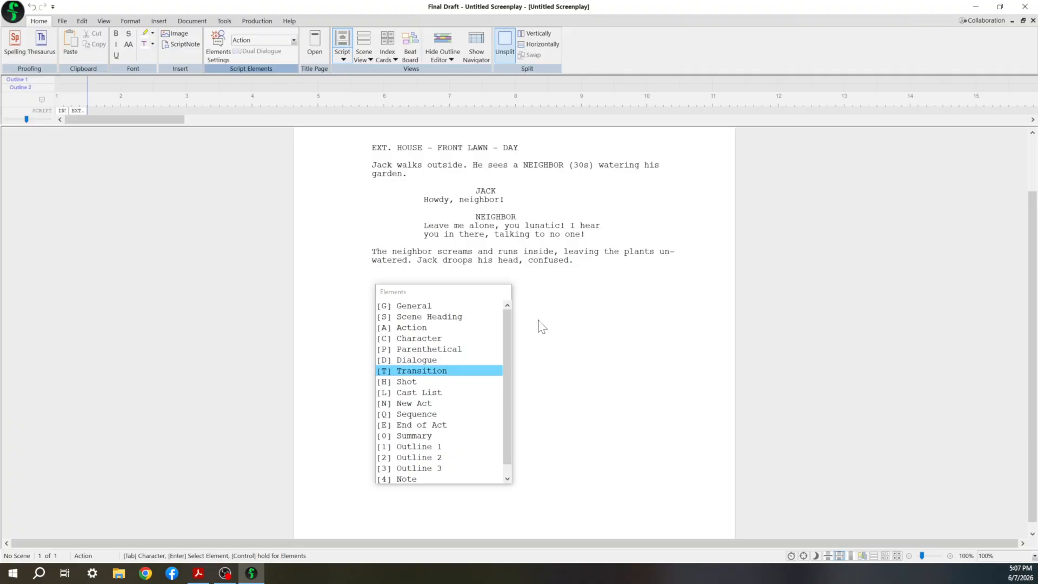
key("Return")
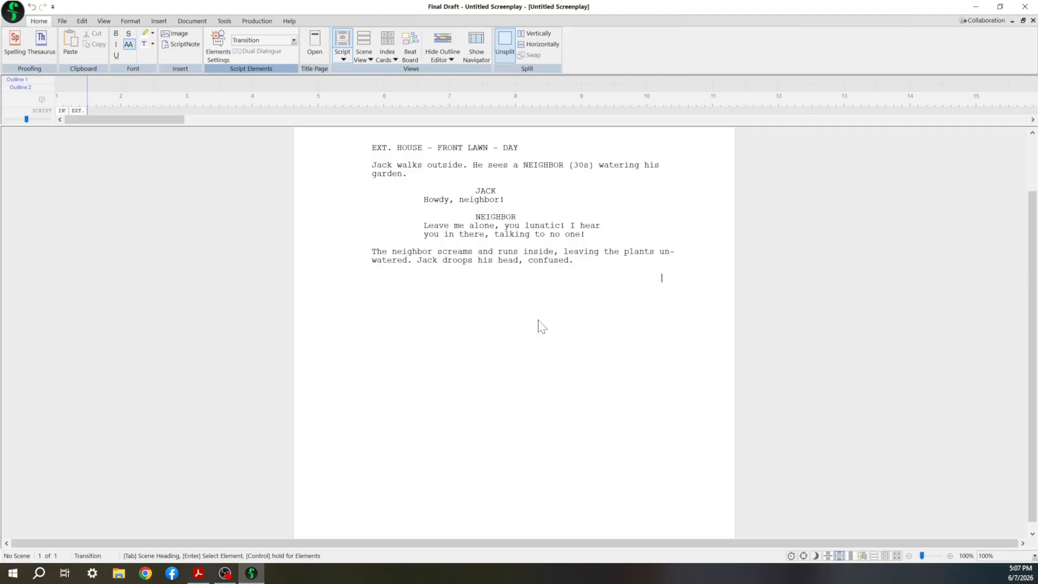
- Enter "FADE OUT." as the transition and cut it back to "FADE" to bring up the alternative transitions
type("FADE OUT.")
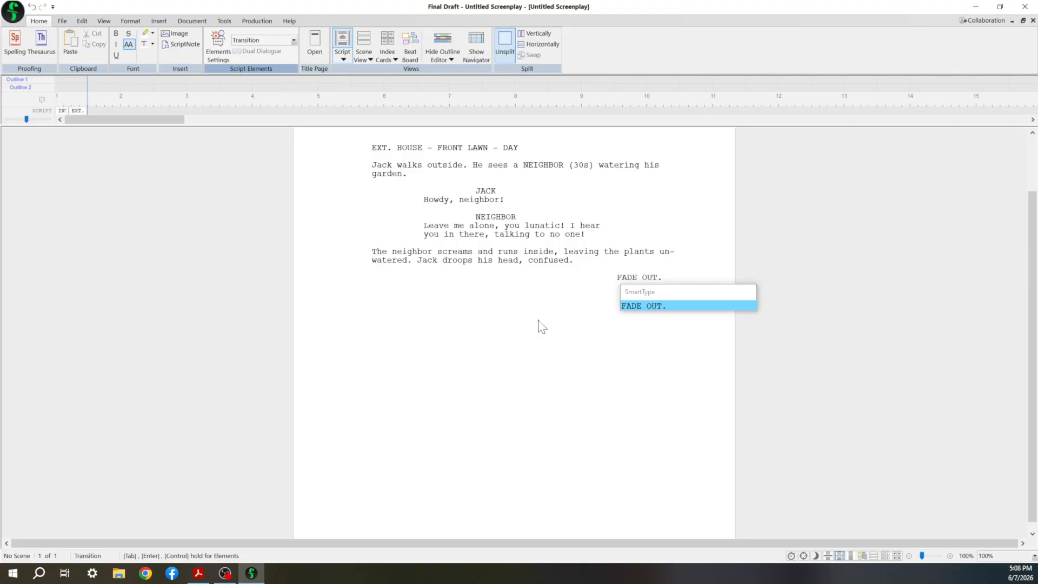
key("BackSpace")
key("BackSpace")
key("BackSpace")
key("BackSpace")
key("BackSpace")
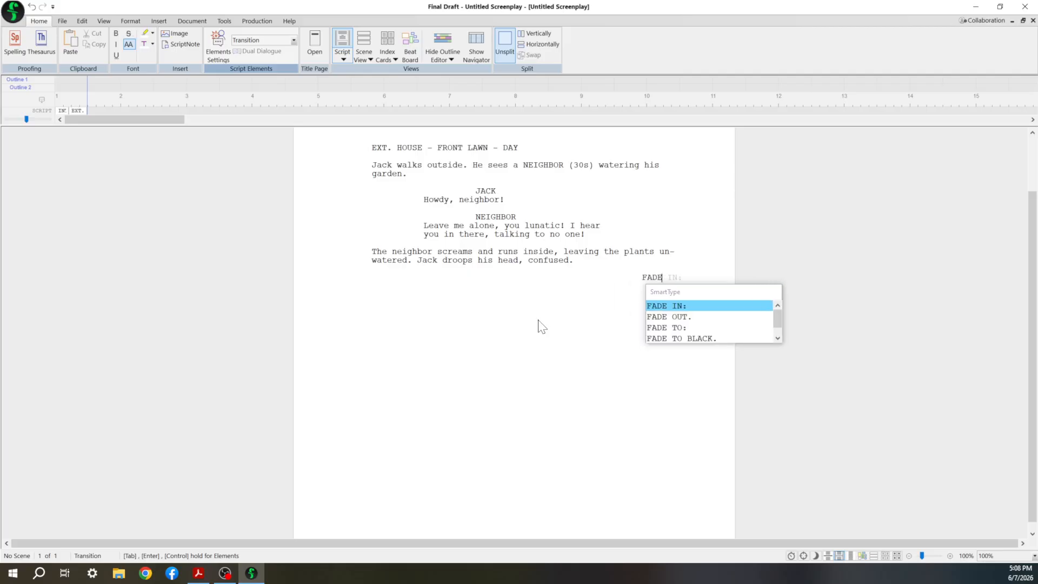
- Look through the suggested transitions that begin with "FADE"
key("Down")
key("Down")
key("Up")
key("Down")
key("Down")
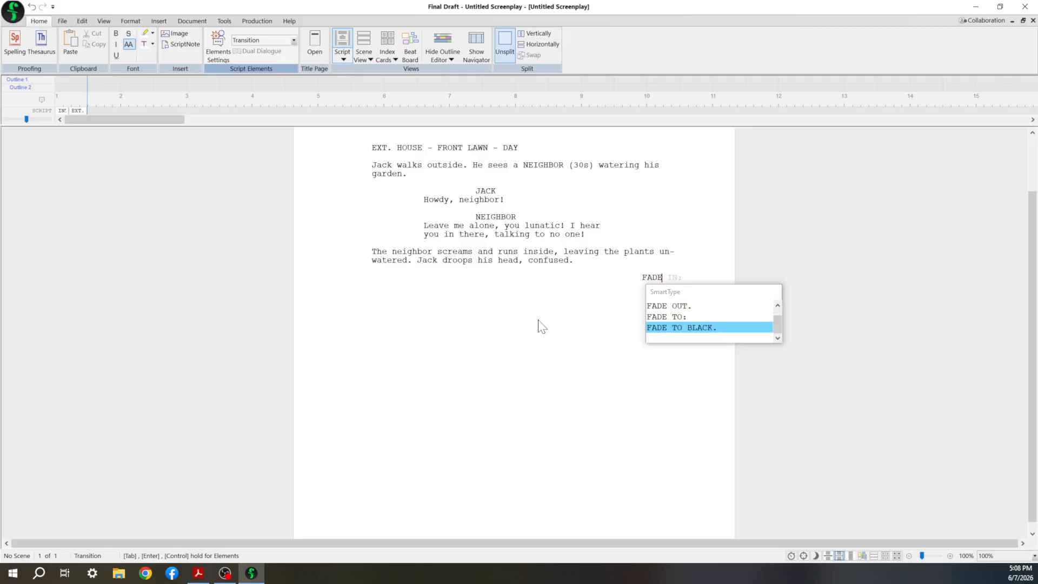
key("Down")
key("Down")
key("Down")
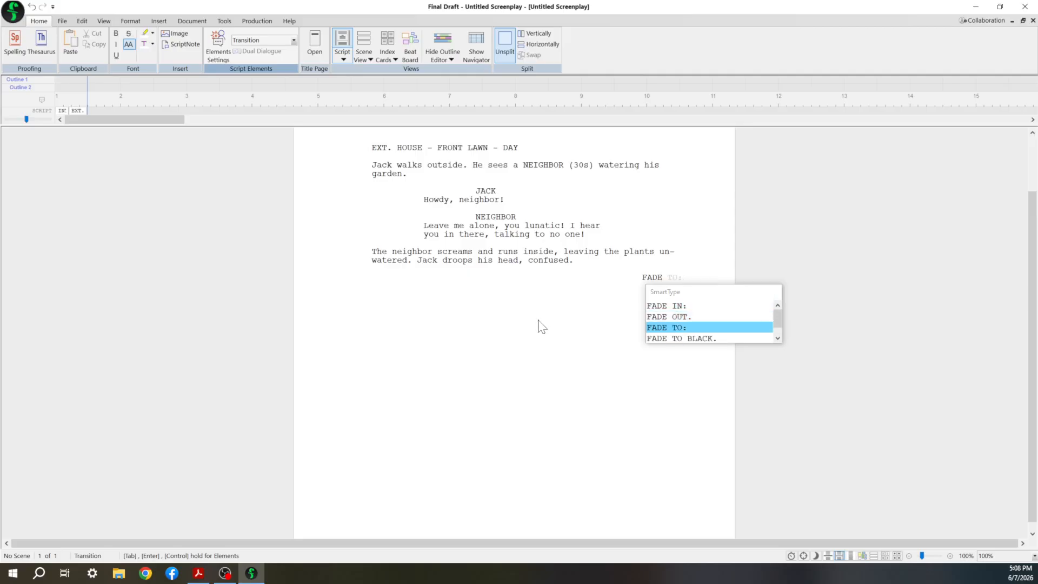
key("Up")
key("Up")
key("Down")
key("Down")
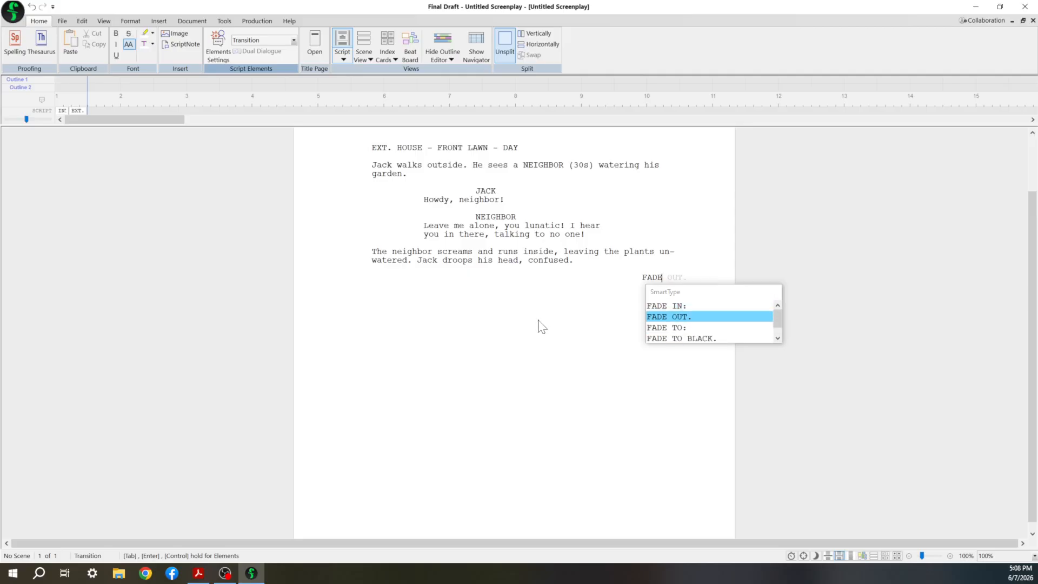
key("Up")
key("Up")
key("Down")
key("Down")
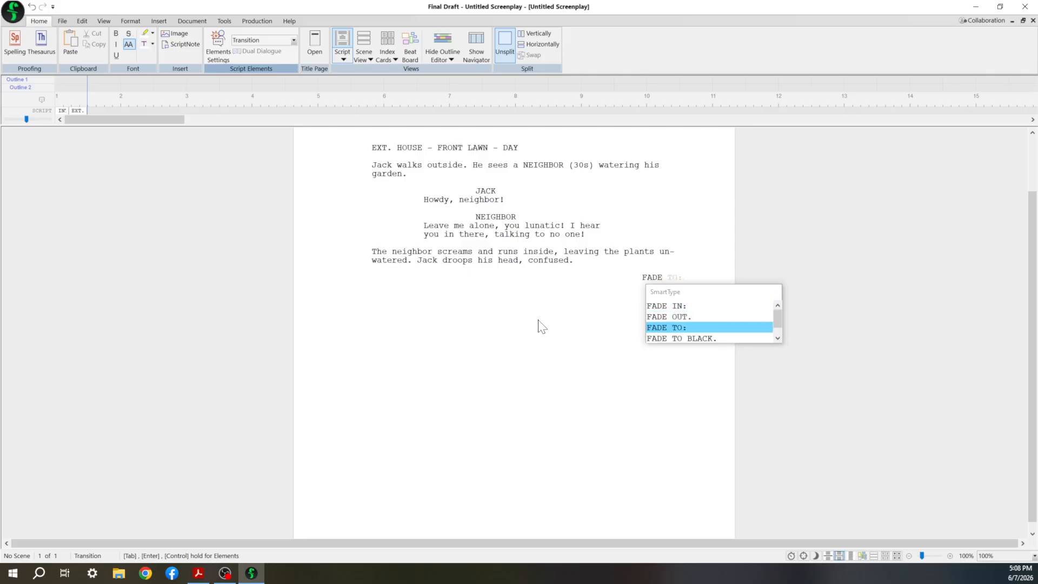
key("Up")
key("Up")
key("Down")
key("Down")
key("Down")
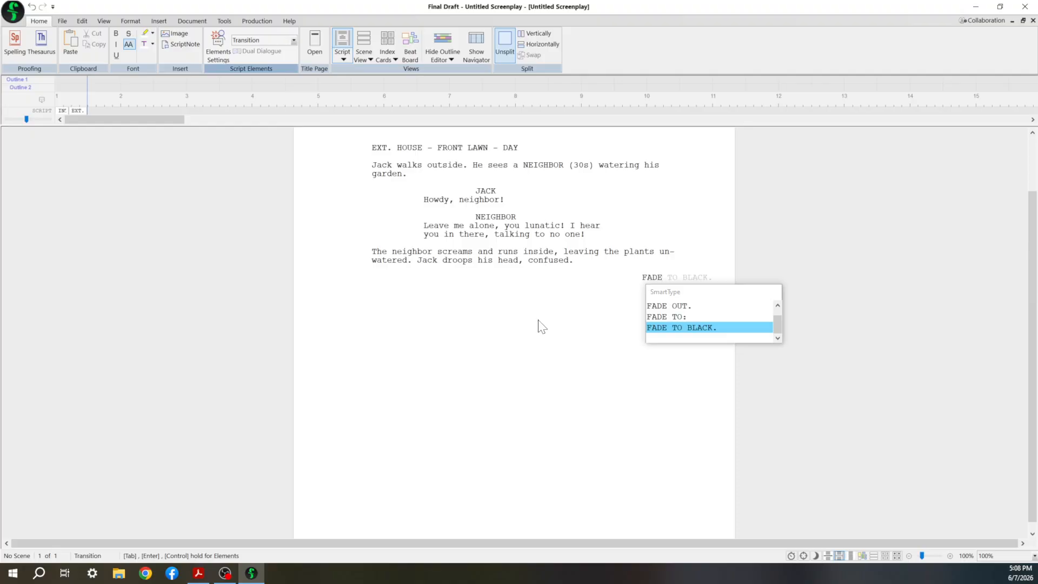
key("Up")
key("Up")
key("Up")
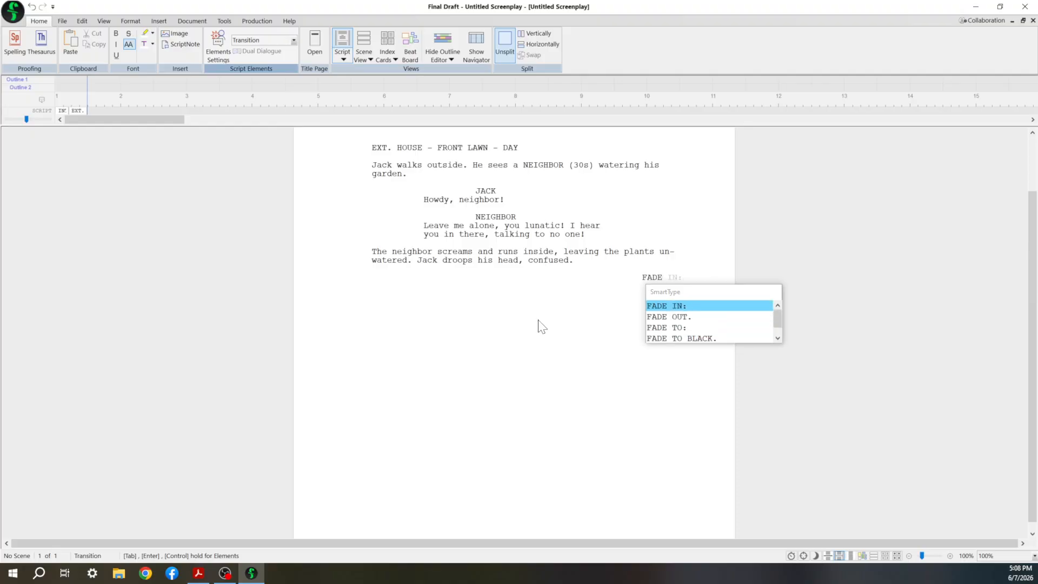
- Complete the transition with the suggestion "FADE TO:" and continue on a new Scene Heading line
key("Down")
key("Down")
key("Up")
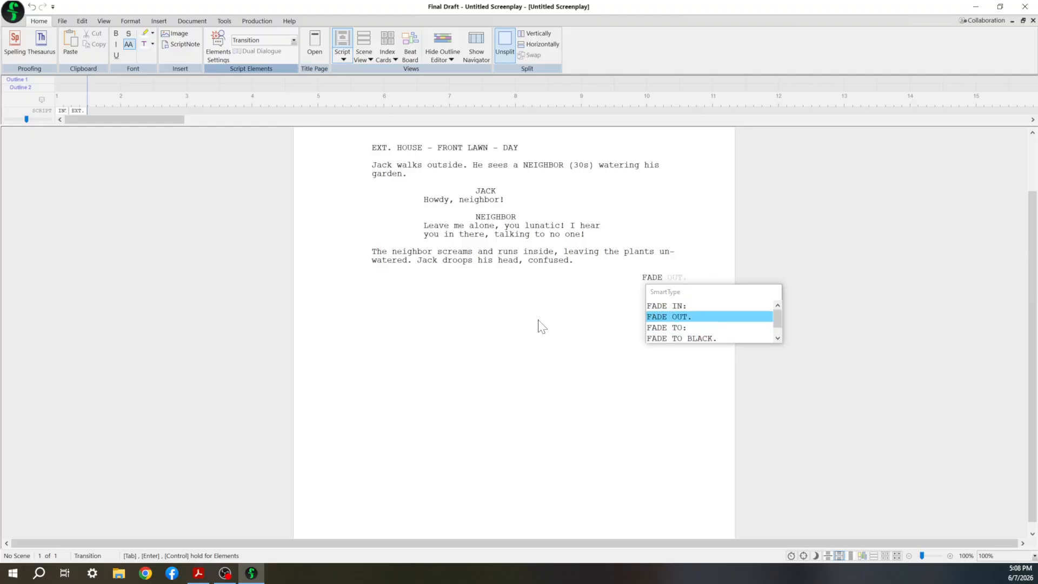
key("Down")
key("Return")
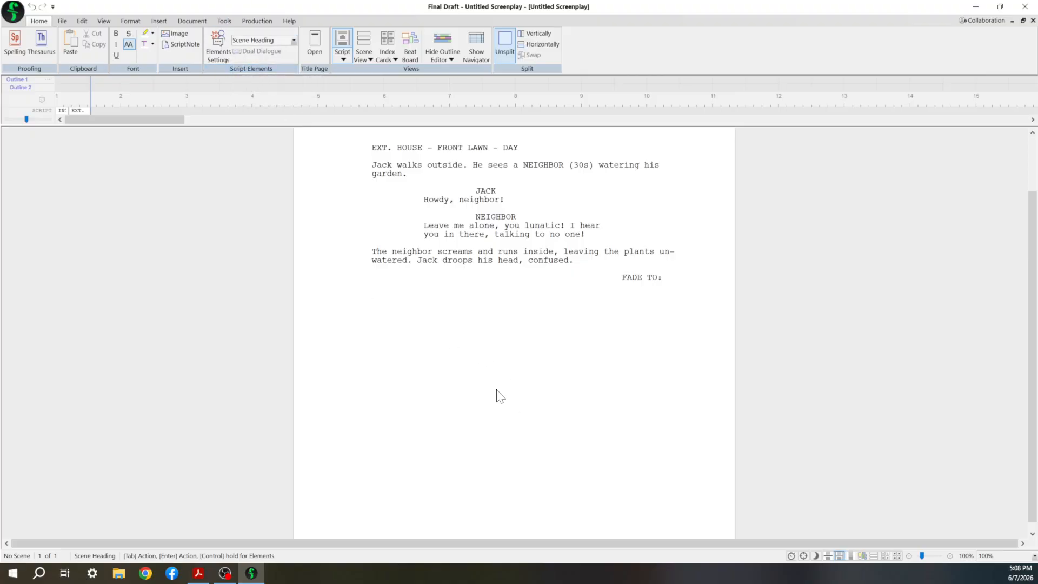
- Write the scene heading "INT. OFFICE - BULLPEN - DUSK" and continue on a new Action line
type("I")
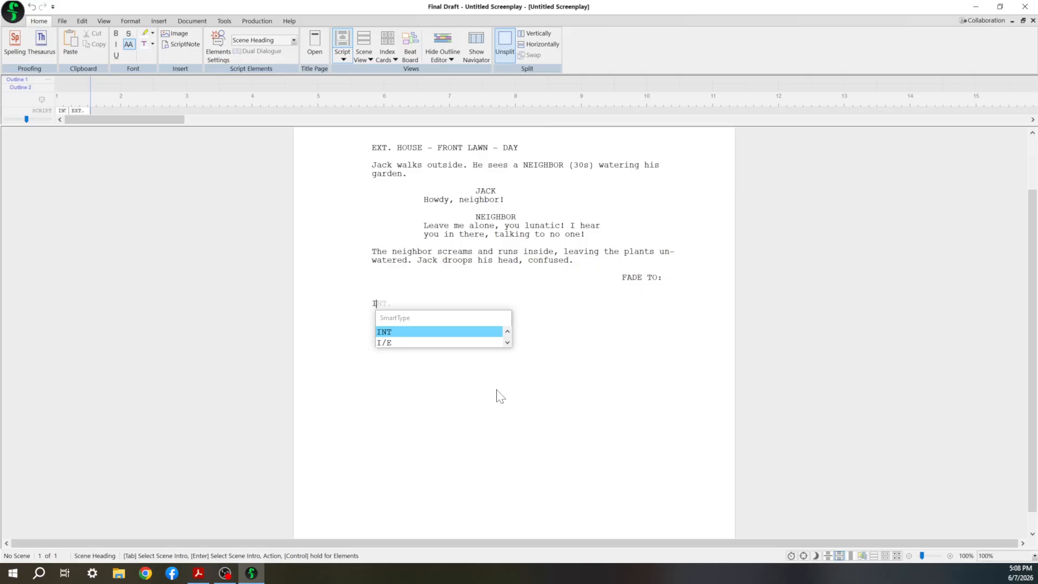
key("Return")
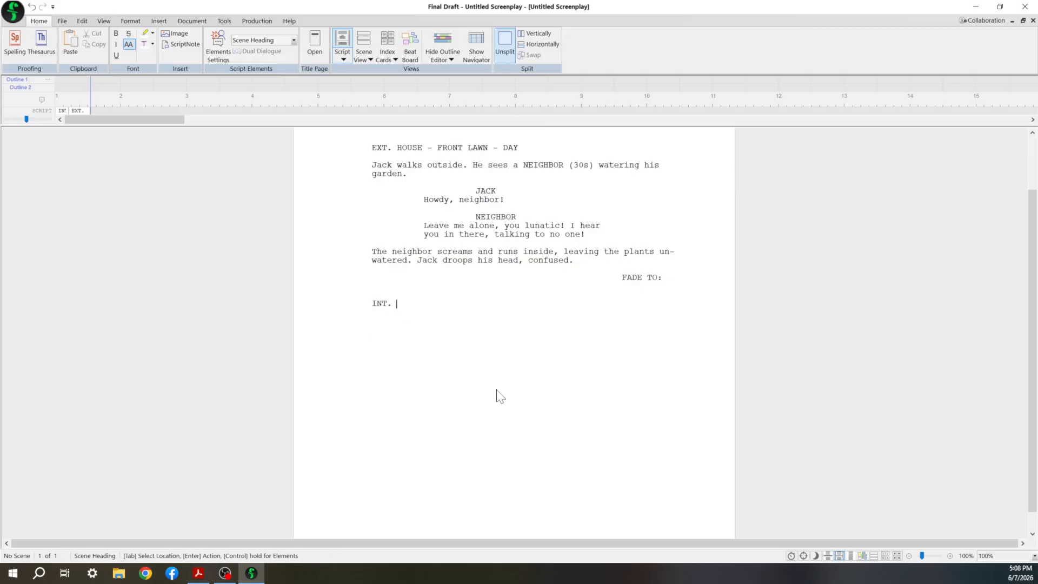
type("OFFICE - BULLPEN -")
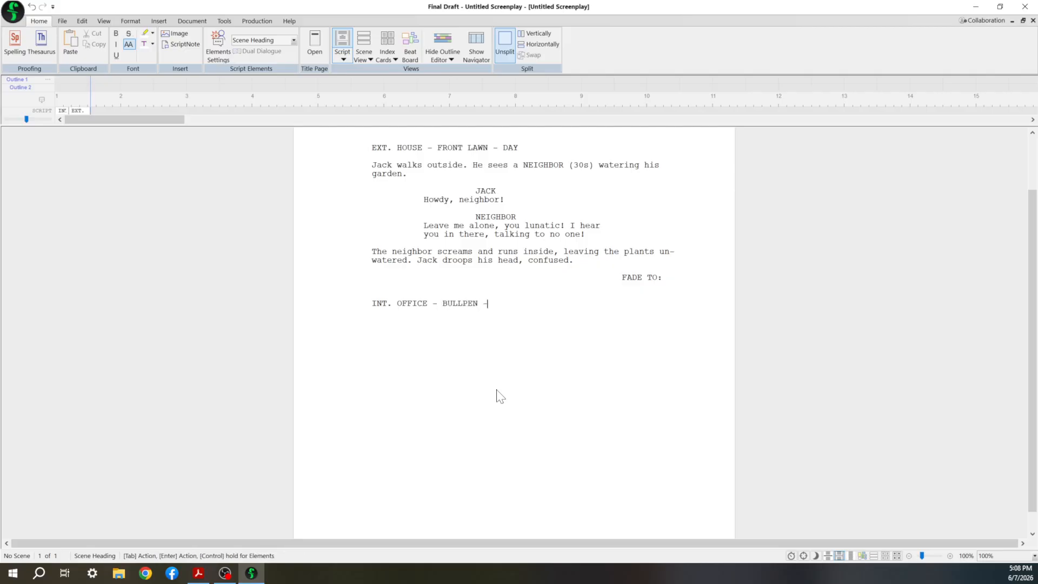
type(" DAY")
key("BackSpace")
key("BackSpace")
key("BackSpace")
type("DUSK")
key("Return")
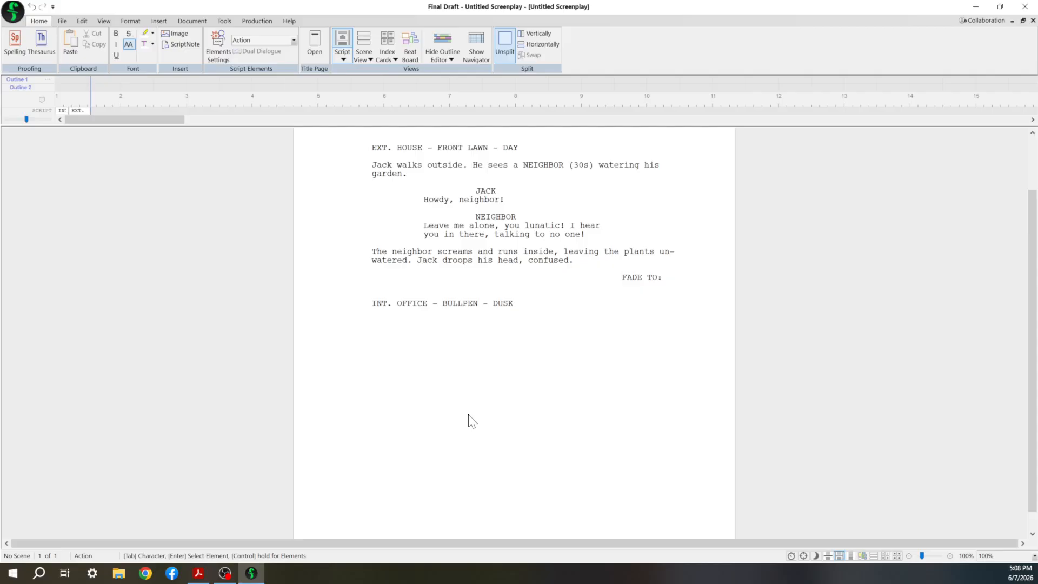
- Write the action sentence "Jack sits with his secretary, GLORIA (50s)." with the new character's name in capitals
type("Jack sits w")
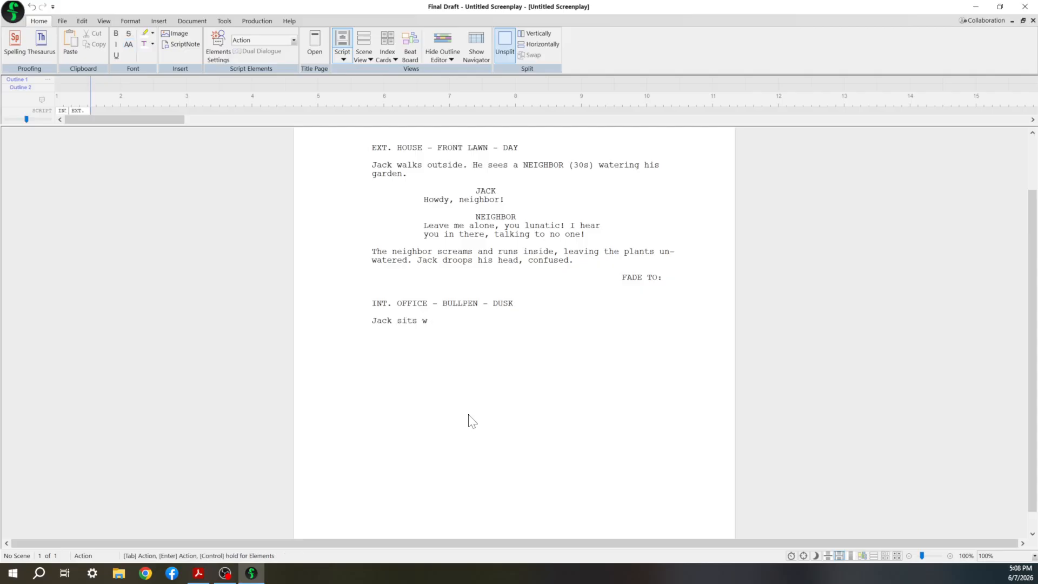
type("ith his secretary,")
key("Caps_Lock")
type("GLORIA")
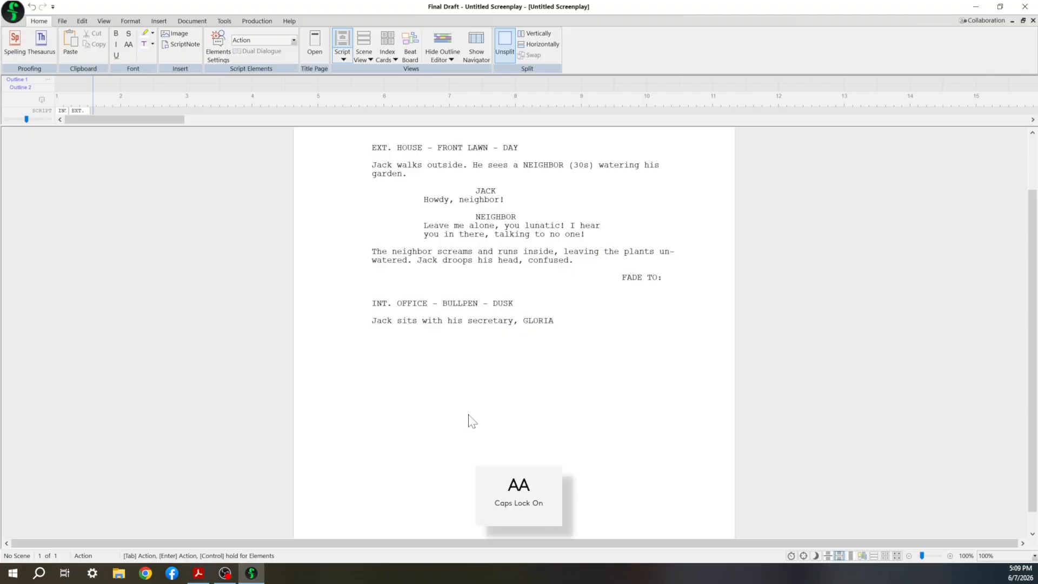
key("Caps_Lock")
type("(50s). ")
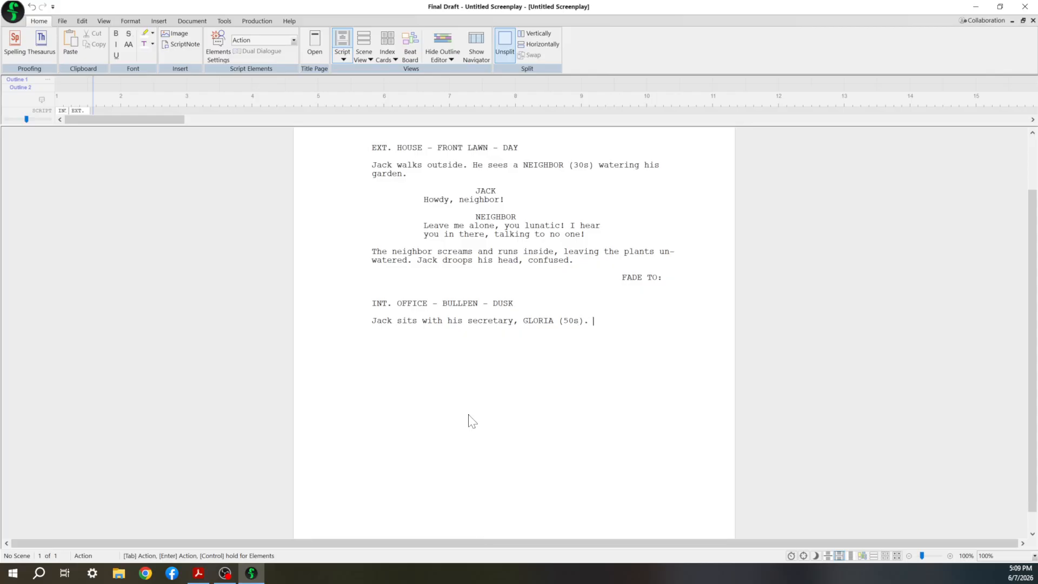
- Add "She looks terrified of him, tries not to look away." to the action paragraph and continue on a new Action line
type("She looks terrified of him,")
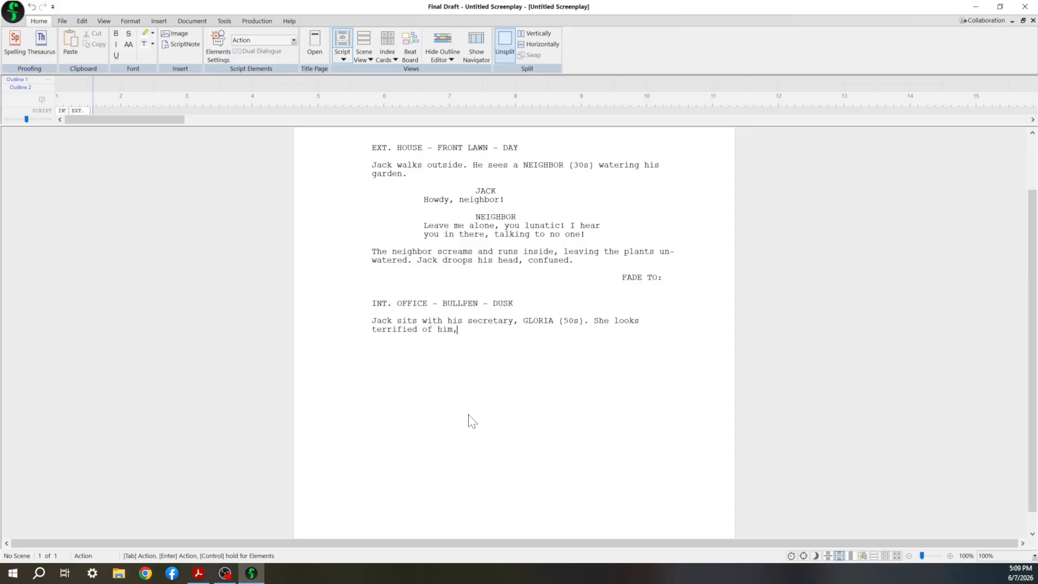
type(" but s")
key("BackSpace")
key("BackSpace")
key("BackSpace")
key("BackSpace")
key("BackSpace")
key("BackSpace")
key("BackSpace")
type(", tries not to look away.")
key("Return")
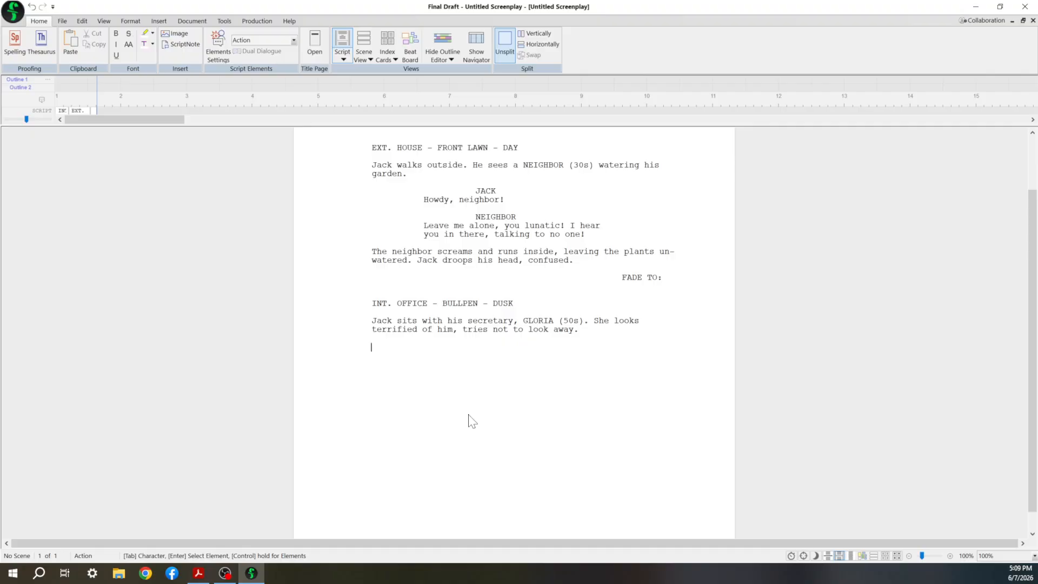
key("Tab")
type("J")
key("Return")
key("Return")
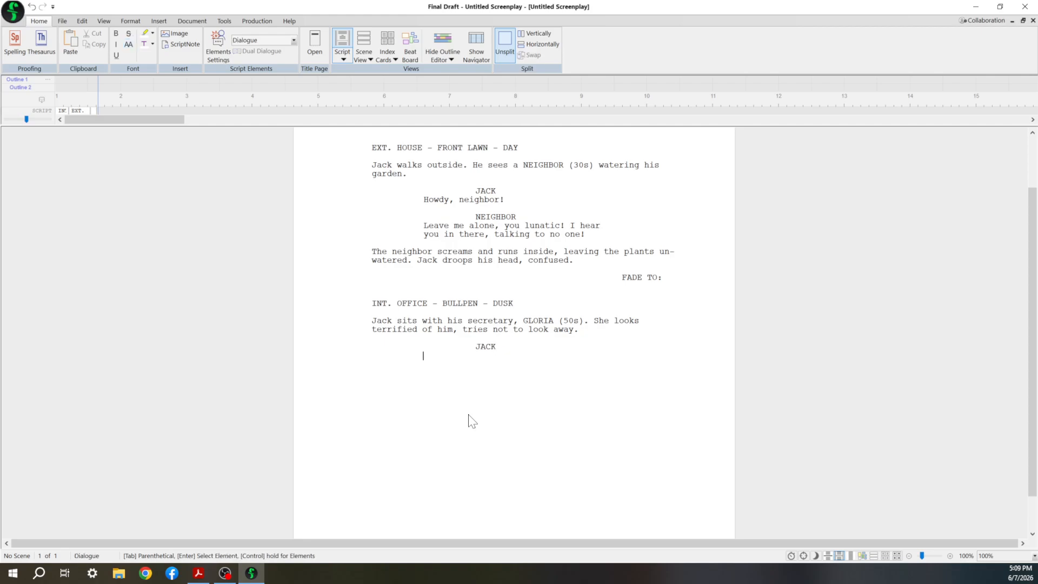
key("BackSpace")
key("BackSpace")
key("BackSpace")
key("BackSpace")
key("BackSpace")
key("BackSpace")
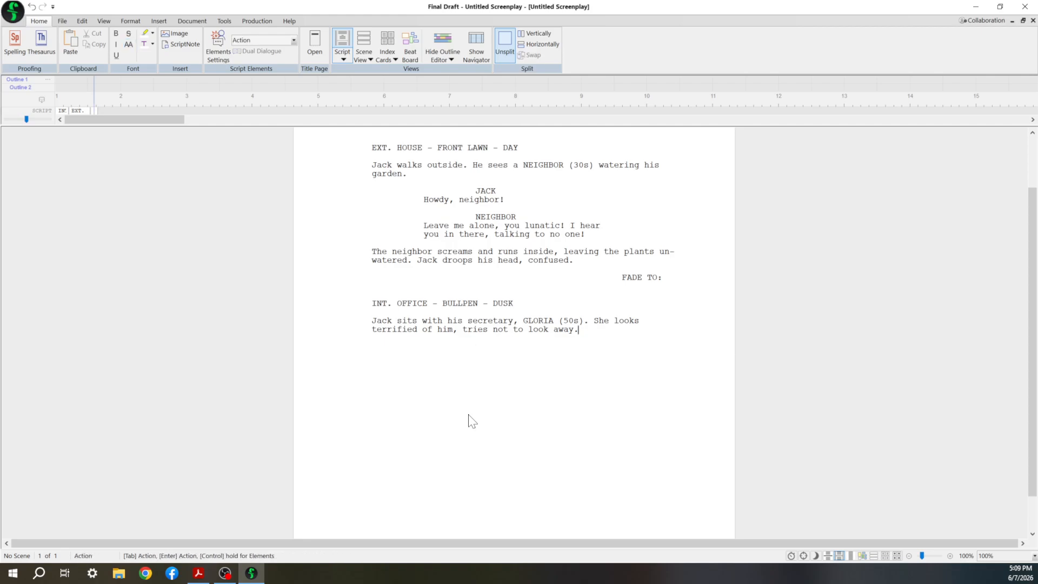
key("Return")
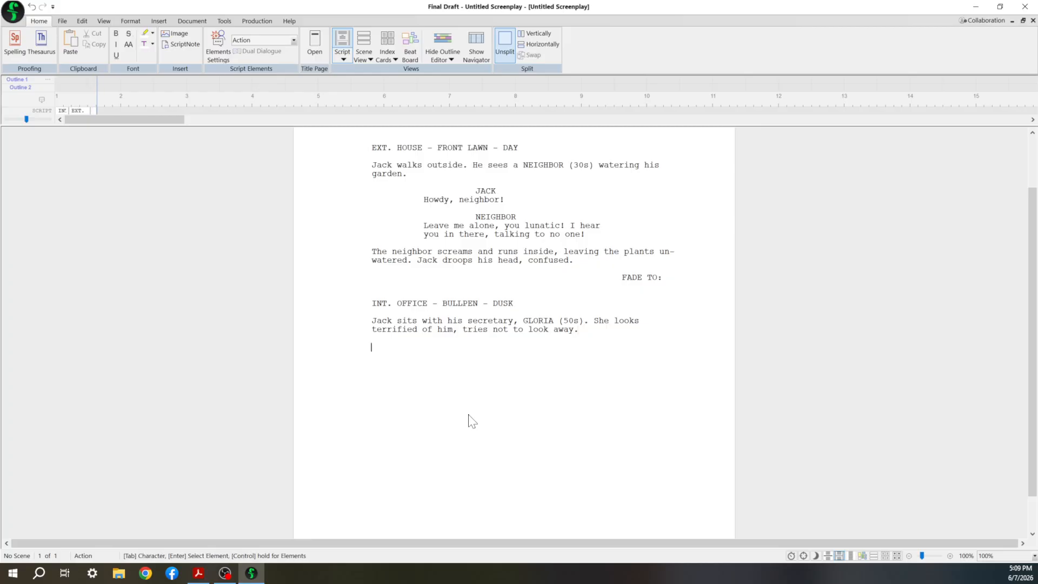
- Write the action line "Jack pounds his fists in frustration." and continue on a new Action line
type("G")
key("BackSpace")
type("Jack pou")
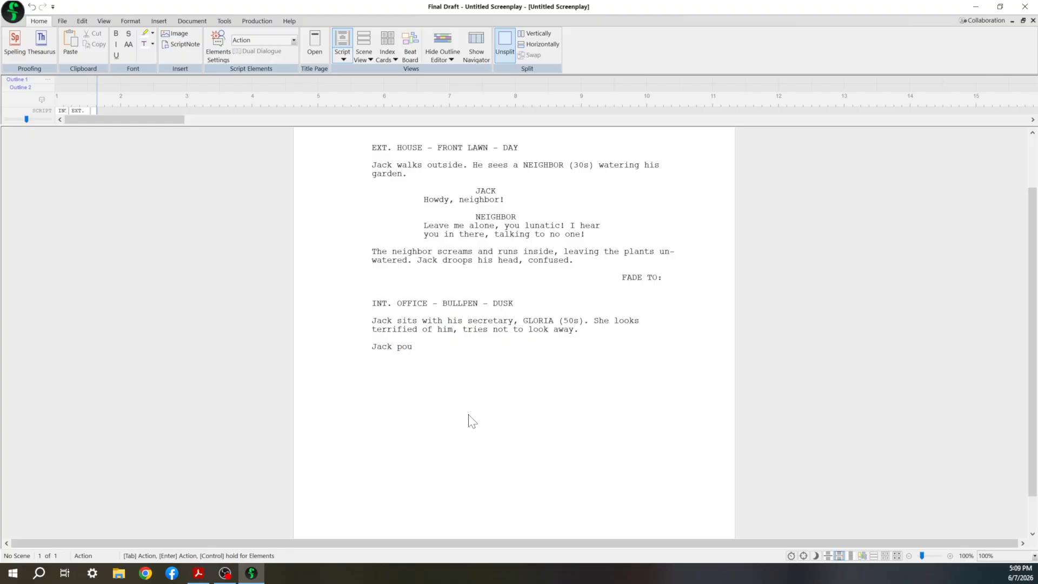
type("nds his fists in frustration.")
key("Return")
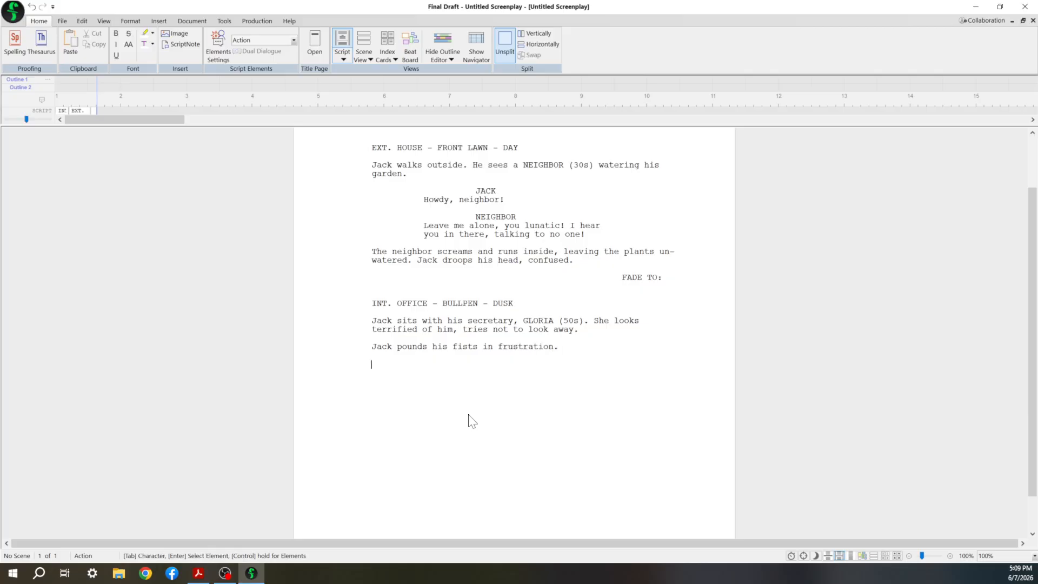
- Give the character JACK the dialogue "Why does everyone fear me so!?" and continue on a new line
key("Tab")
type("JACK")
key("Return")
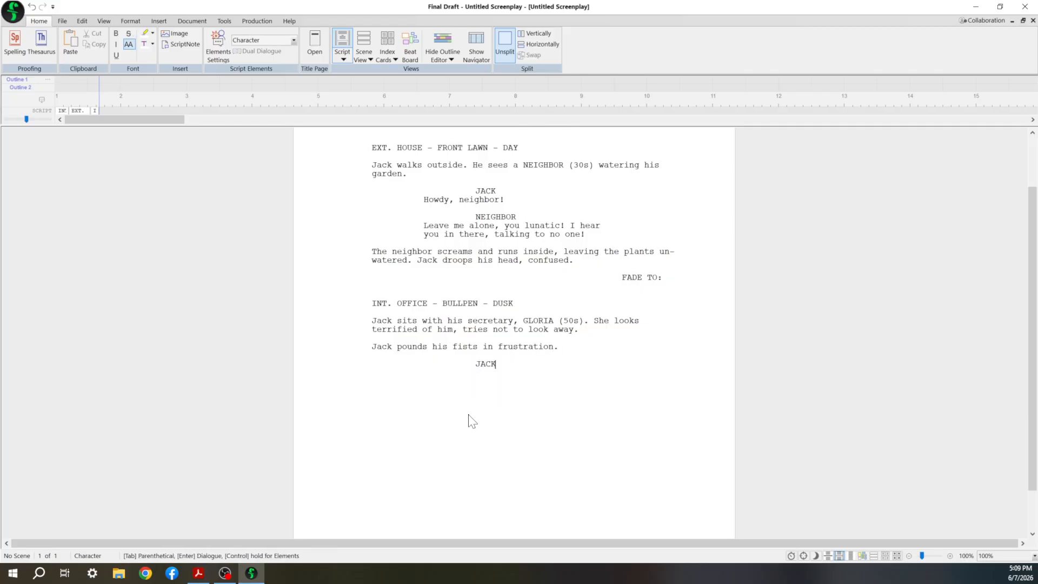
type("Wh")
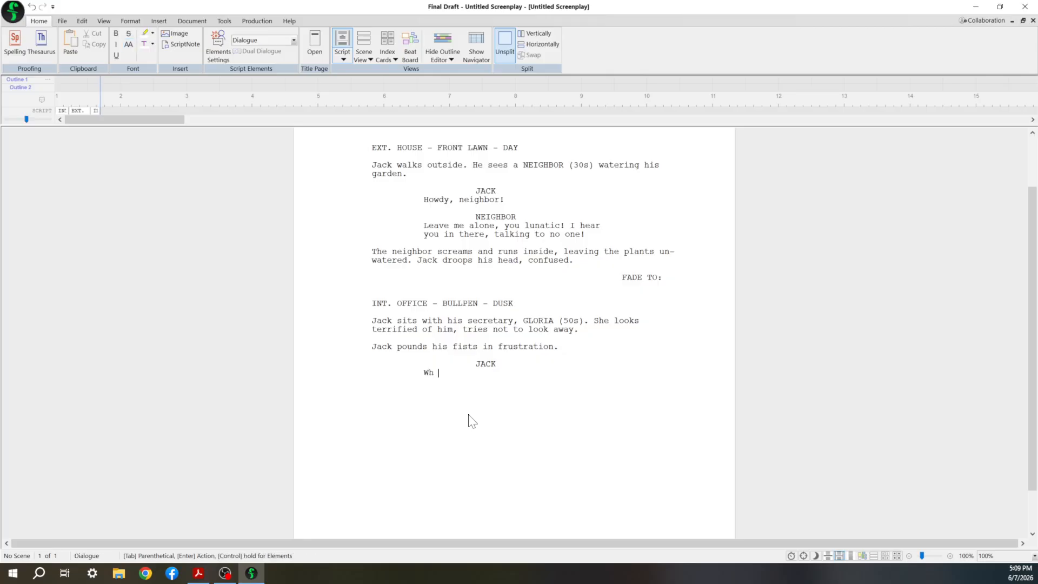
type("y does everyone fear me so!?")
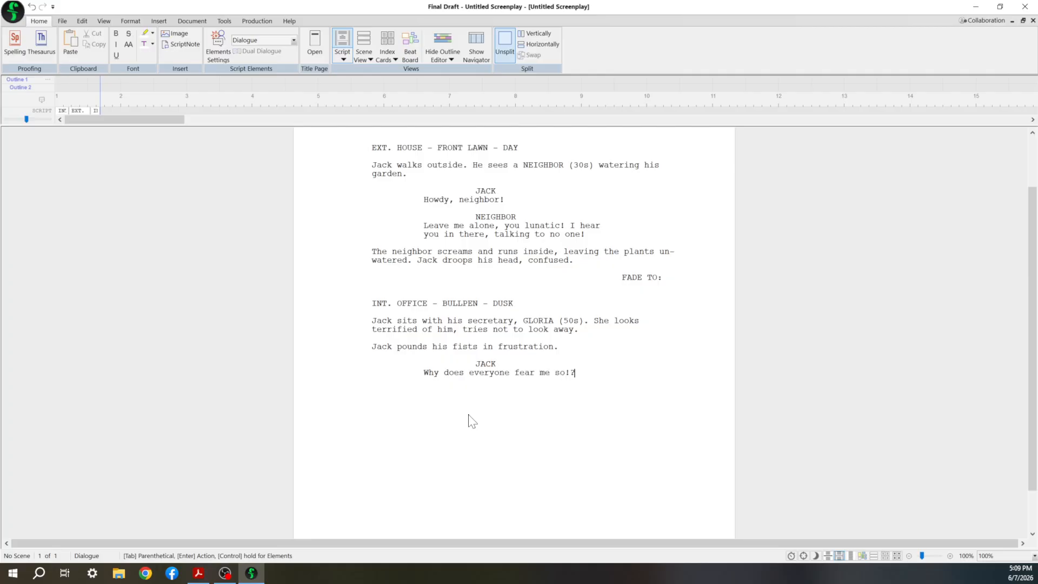
key("Return")
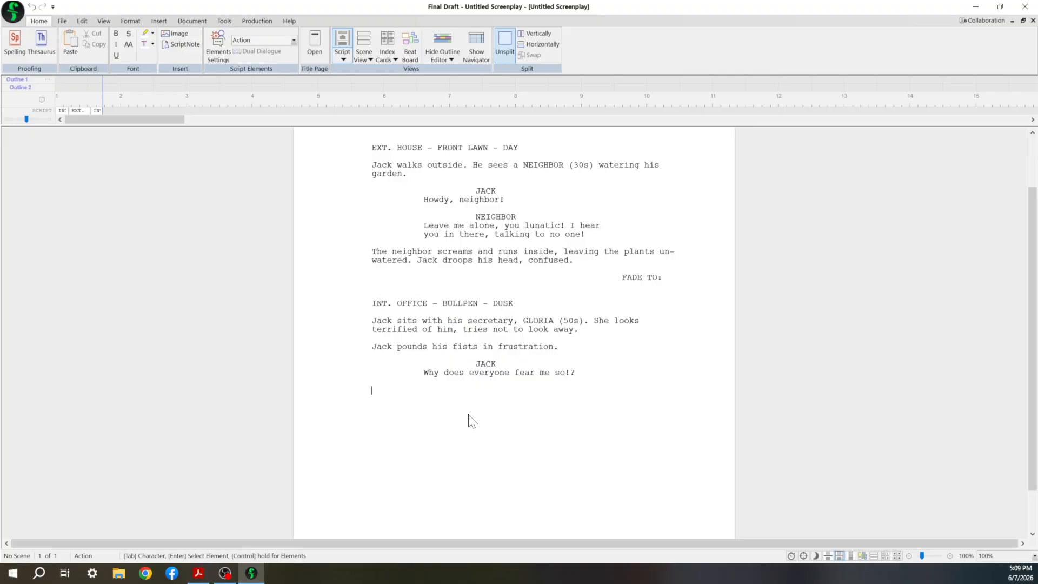
- Enter GLORIA as the next speaking character and continue on her Dialogue line
key("Tab")
type("GLORIA")
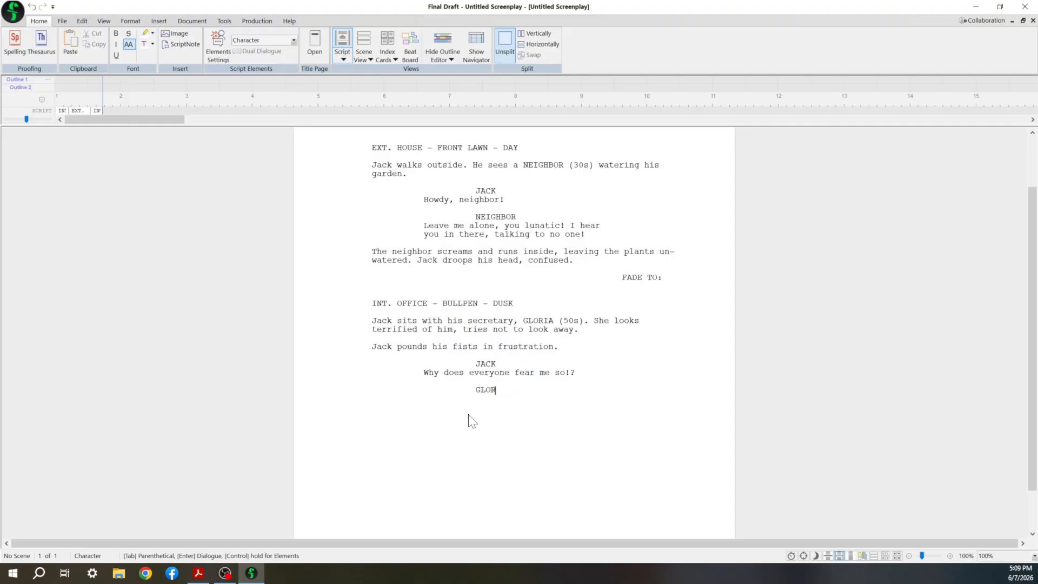
key("ctrl+s")
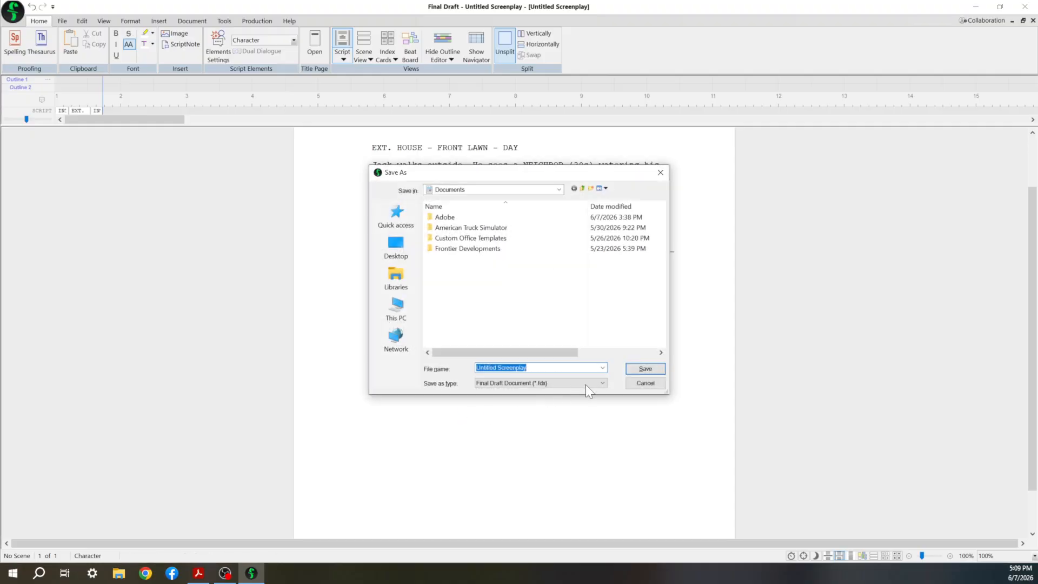
left_click(637, 382)
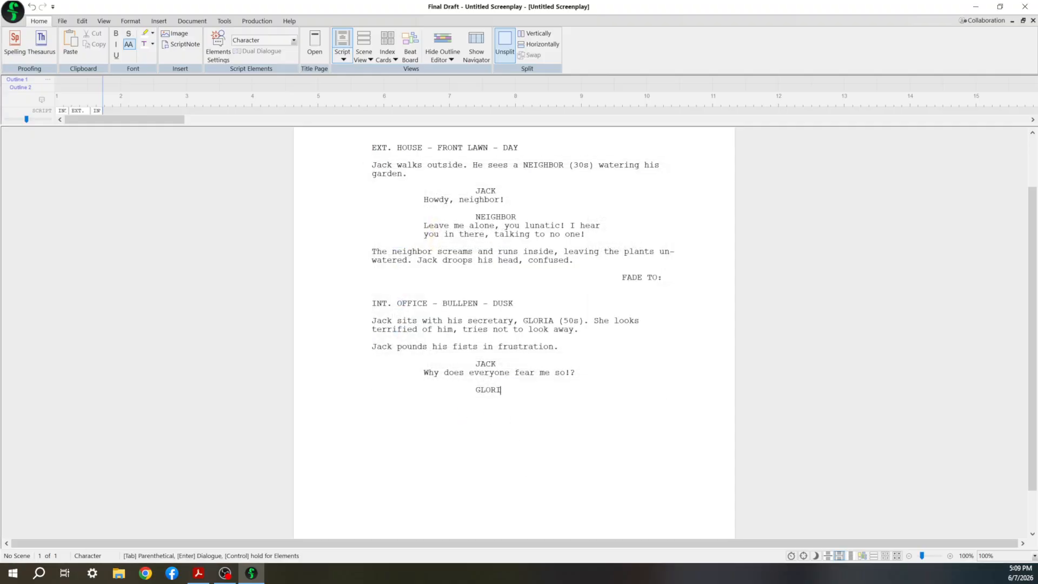
type("A")
key("Return")
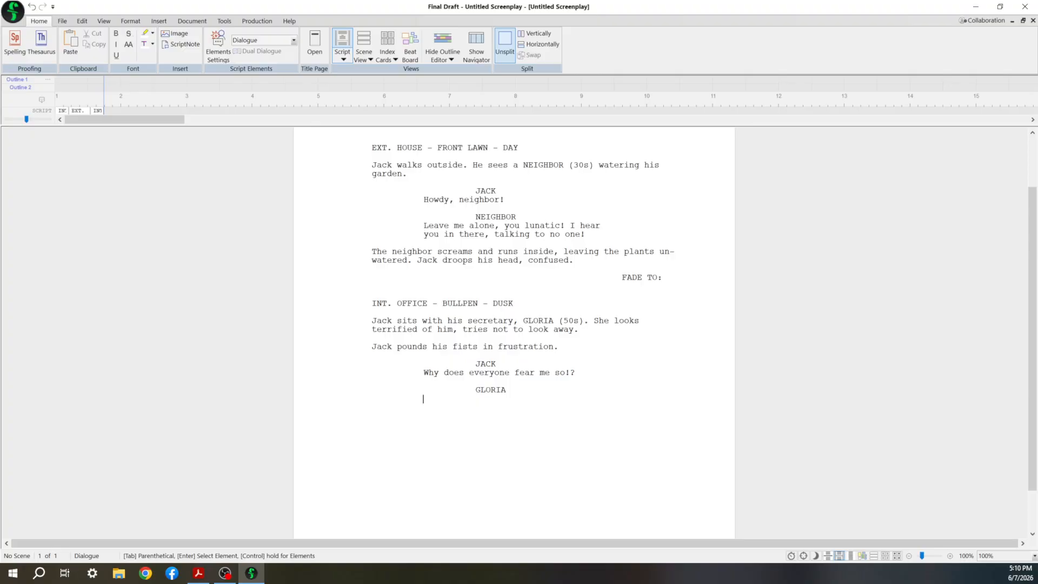
- Change Gloria's empty dialogue line to the Parenthetical element from the element choices and write "scared" in it
key("Return")
key("Down")
key("Down")
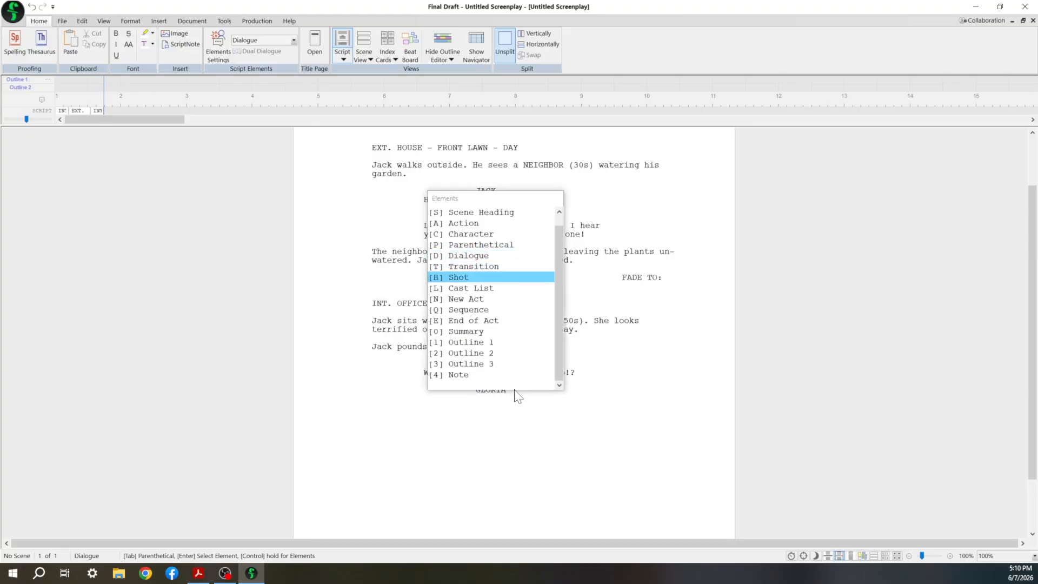
key("Up")
key("Up")
key("Up")
key("Down")
key("Up")
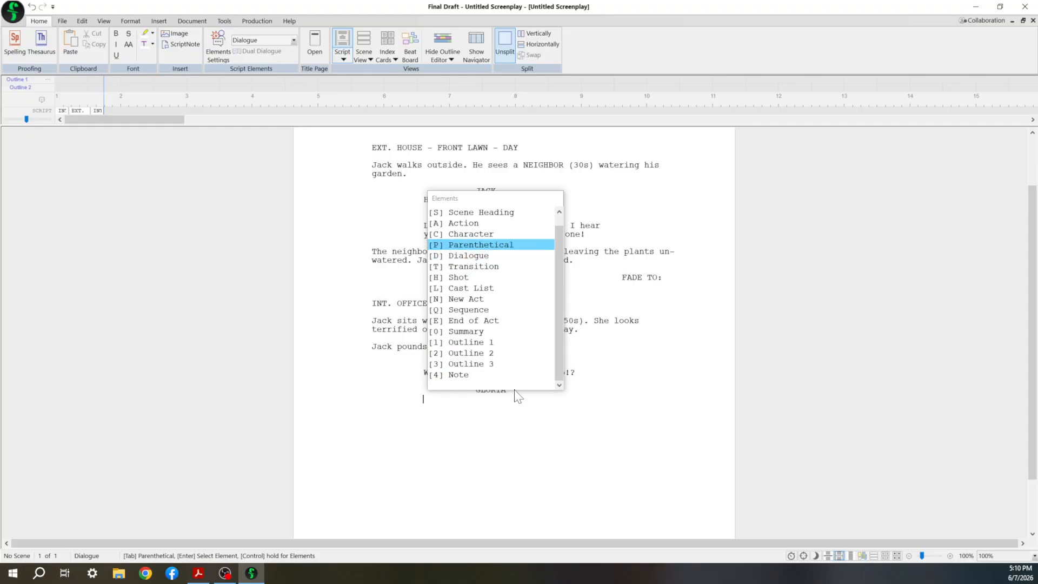
key("Down")
key("Up")
key("Return")
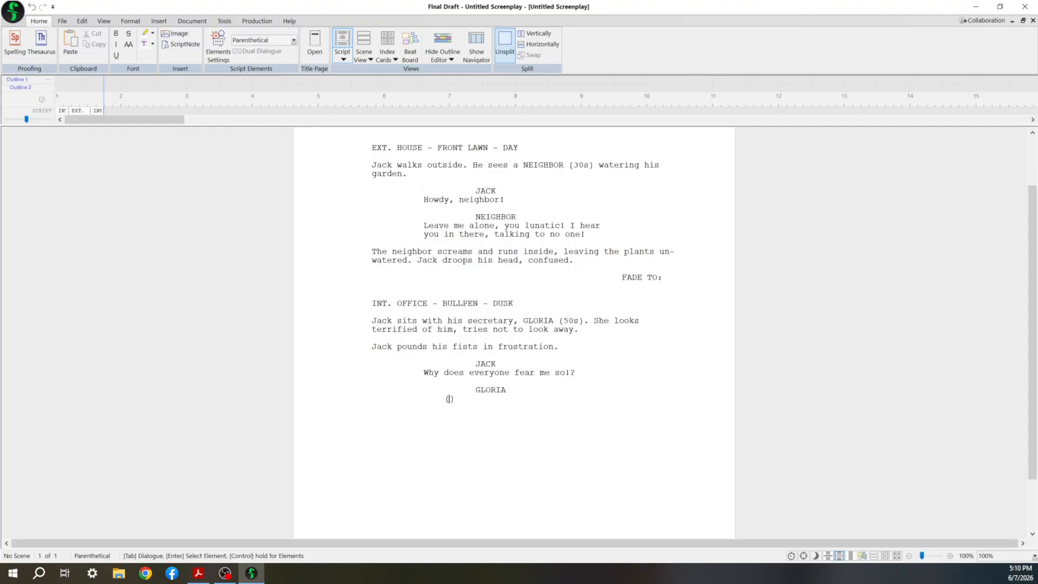
type("scared")
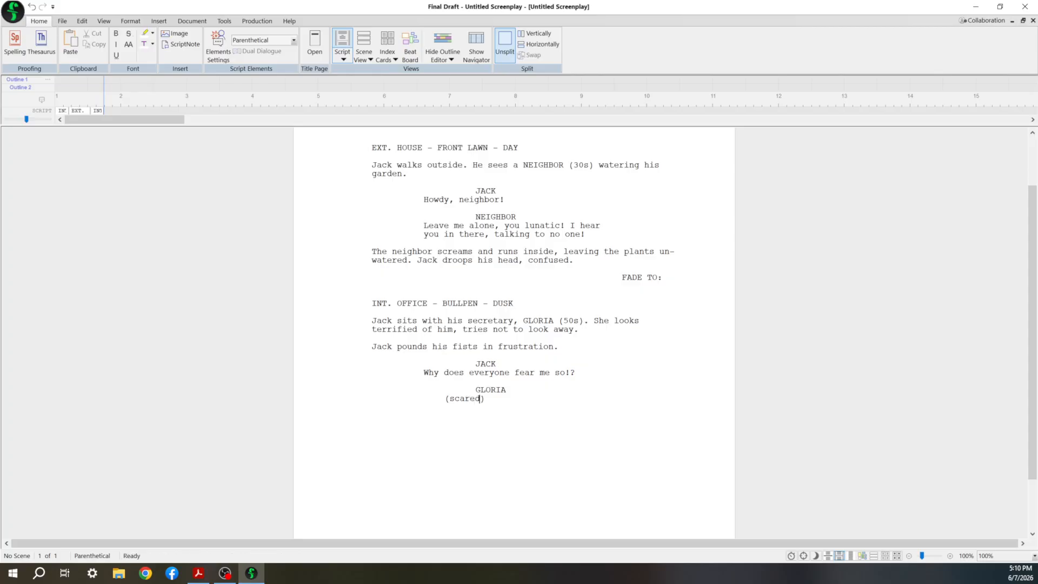
- Remove the parenthetical under GLORIA and go back to an empty Dialogue line
key("BackSpace")
key("BackSpace")
key("BackSpace")
key("BackSpace")
key("BackSpace")
key("BackSpace")
key("BackSpace")
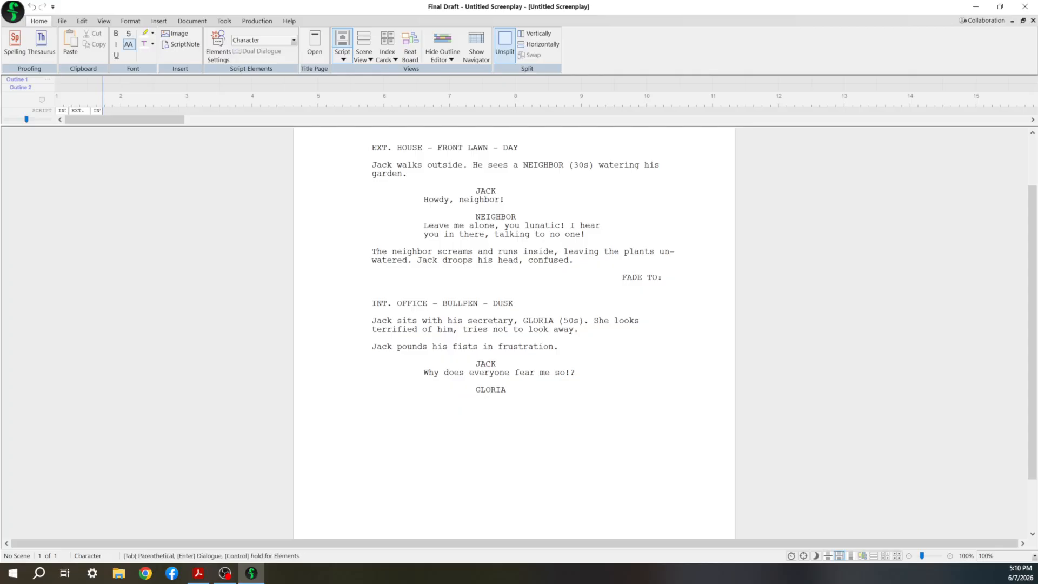
key("Return")
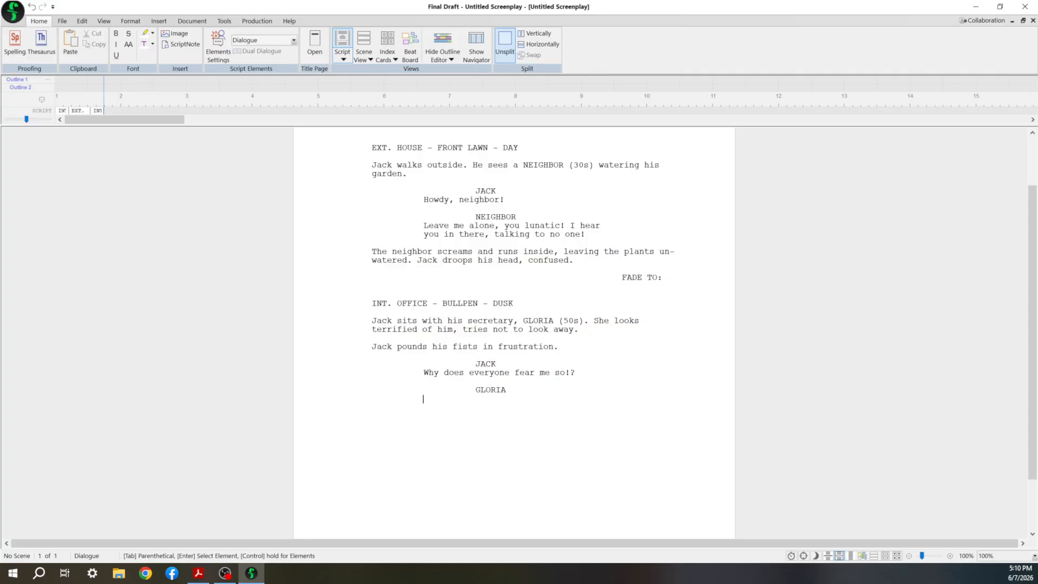
- Add the parenthetical "(scared)" directly under GLORIA and continue on her Dialogue line
key("Tab")
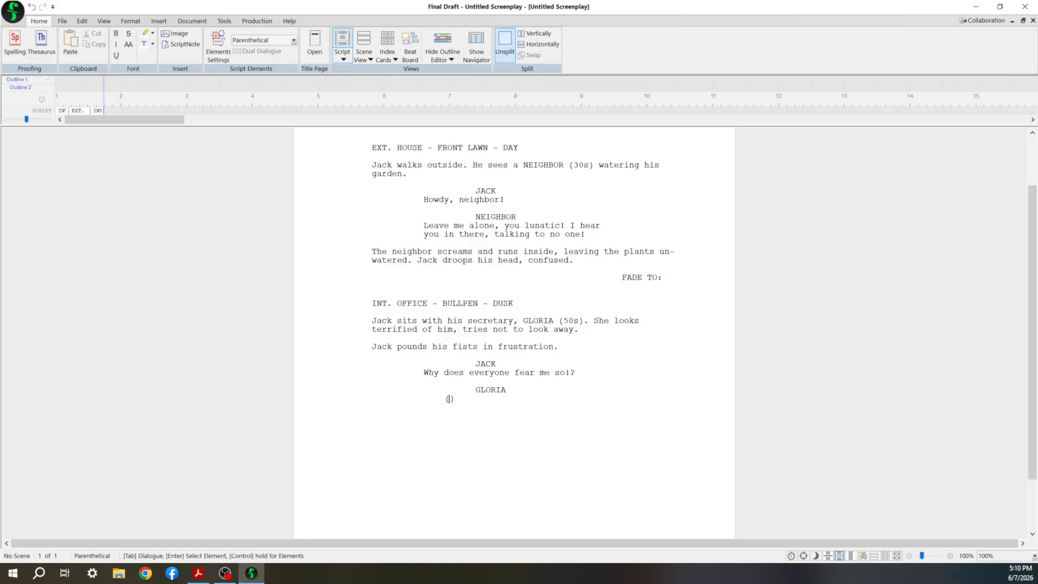
type("scared")
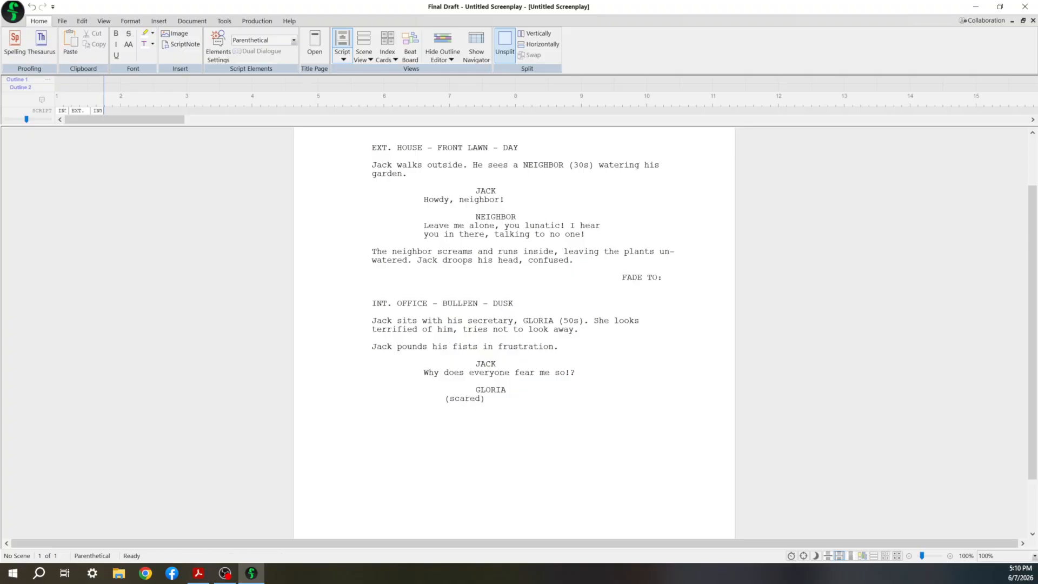
key("Return")
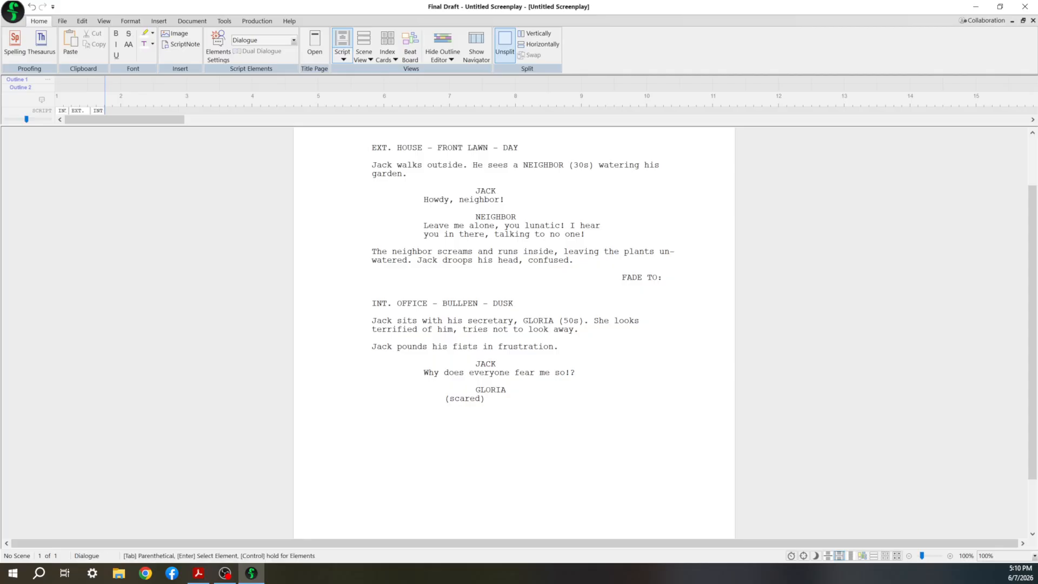
- Start Gloria's dialogue with "No one fears you, boss! Of course not. Actually, everyone LOVES you,"
type("No one fears ")
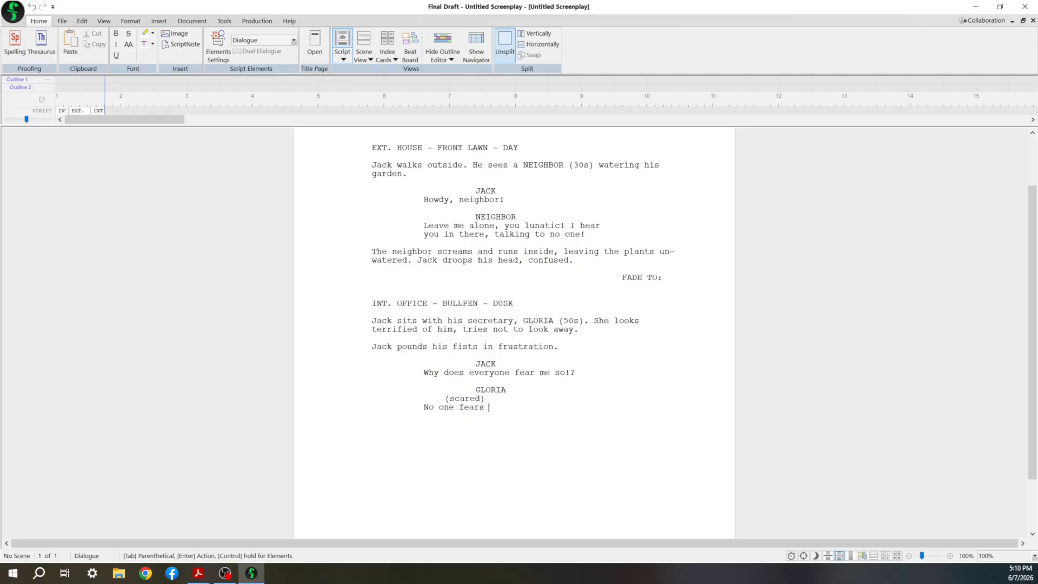
type("you, boss@!")
key("BackSpace")
key("BackSpace")
type("! Of course now")
key("BackSpace")
type("t. Actually, everyone")
key("Caps_Lock")
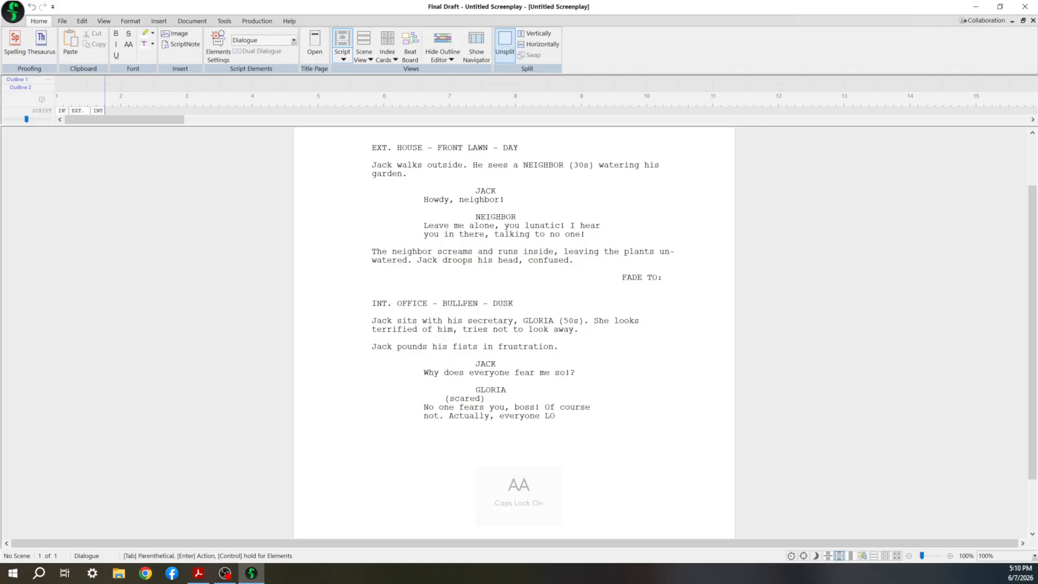
type("LOVES")
key("Caps_Lock")
type("you, ")
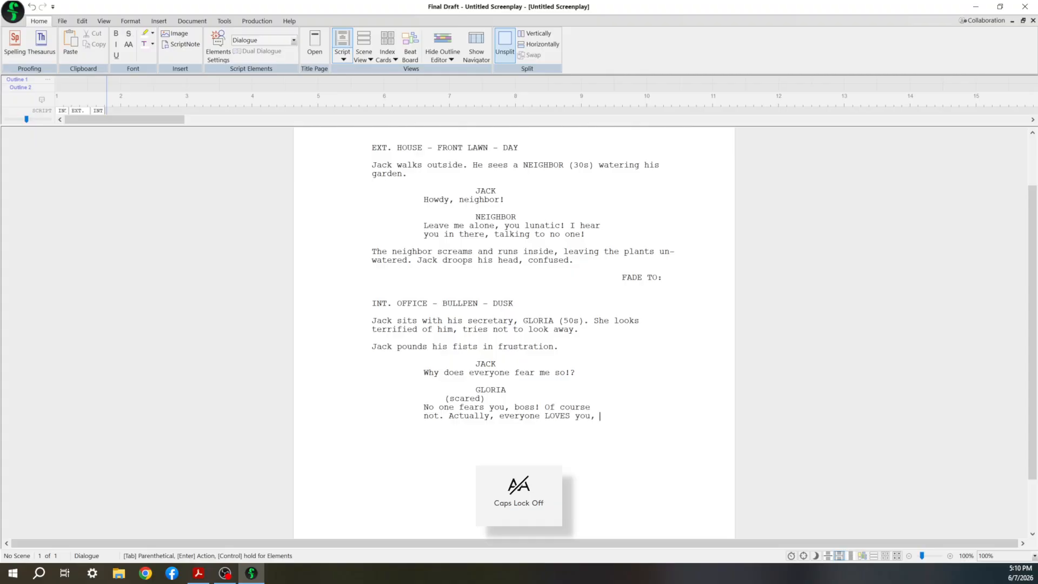
- Continue Gloria's dialogue with "you're wonderful, everyone knows it, of course they do! We love love love you!"
type("you're wonderul,")
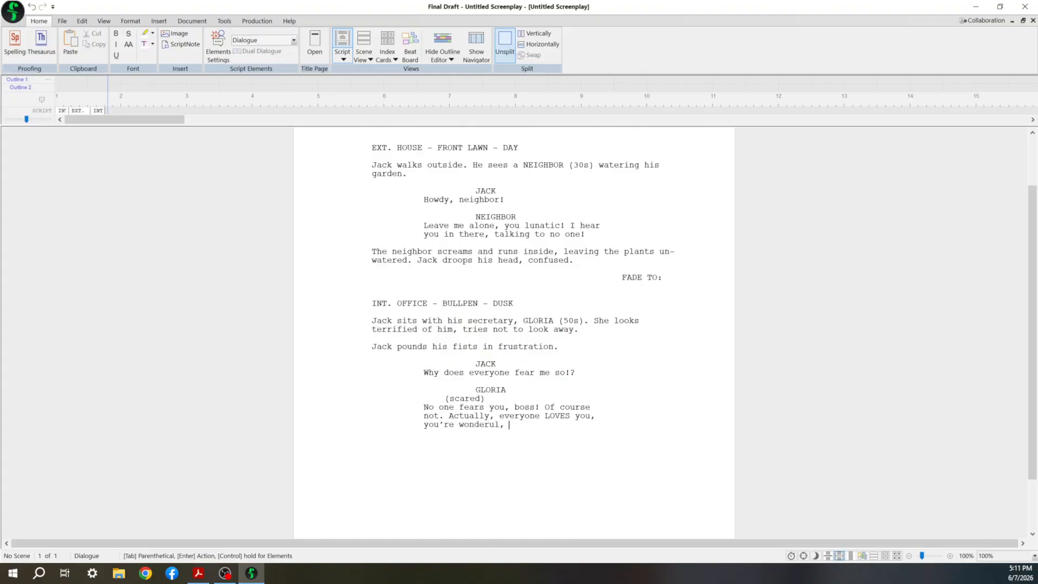
key("BackSpace")
key("BackSpace")
key("BackSpace")
key("BackSpace")
type("ful, everyone knows it, of ")
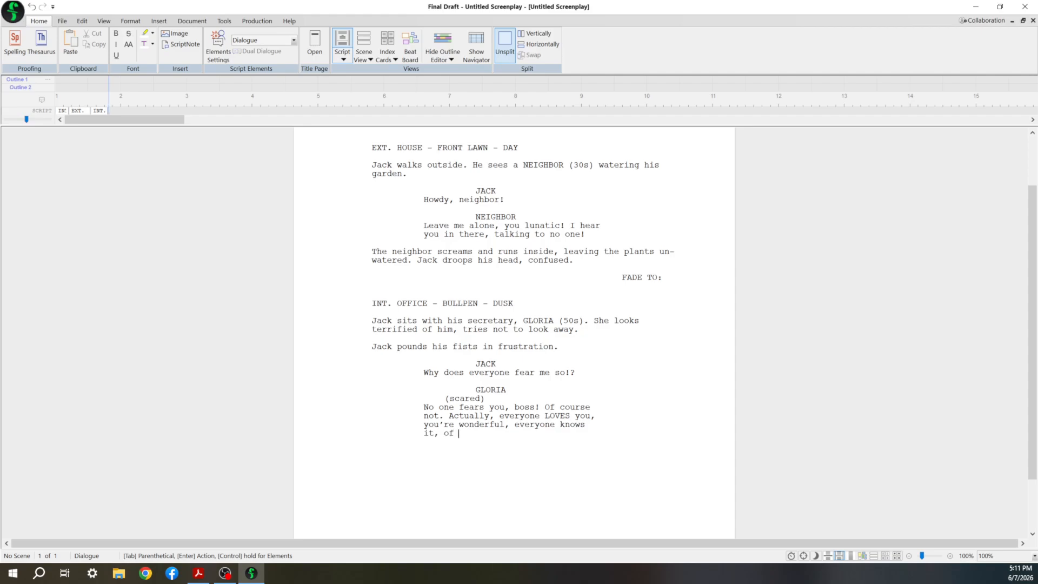
type("course they do! We love love love yooou.")
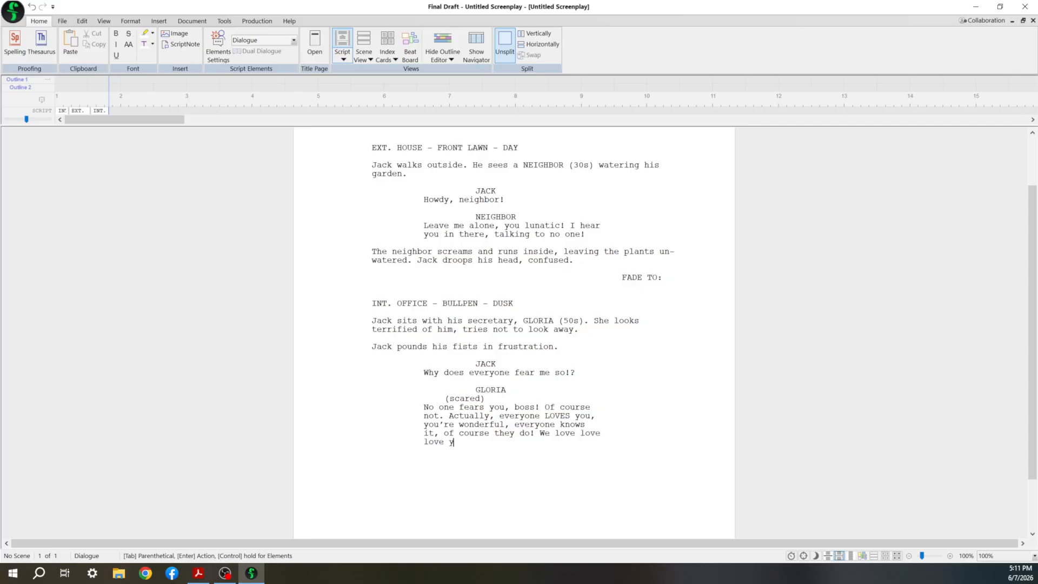
key("BackSpace")
key("BackSpace")
key("BackSpace")
key("BackSpace")
key("BackSpace")
type("ou.")
key("BackSpace")
type("!")
- Hyphenate the repeated word in the last sentence of Gloria's dialogue as "love-love-love"
key("Left")
key("Left")
key("Left")
key("Left")
key("Left")
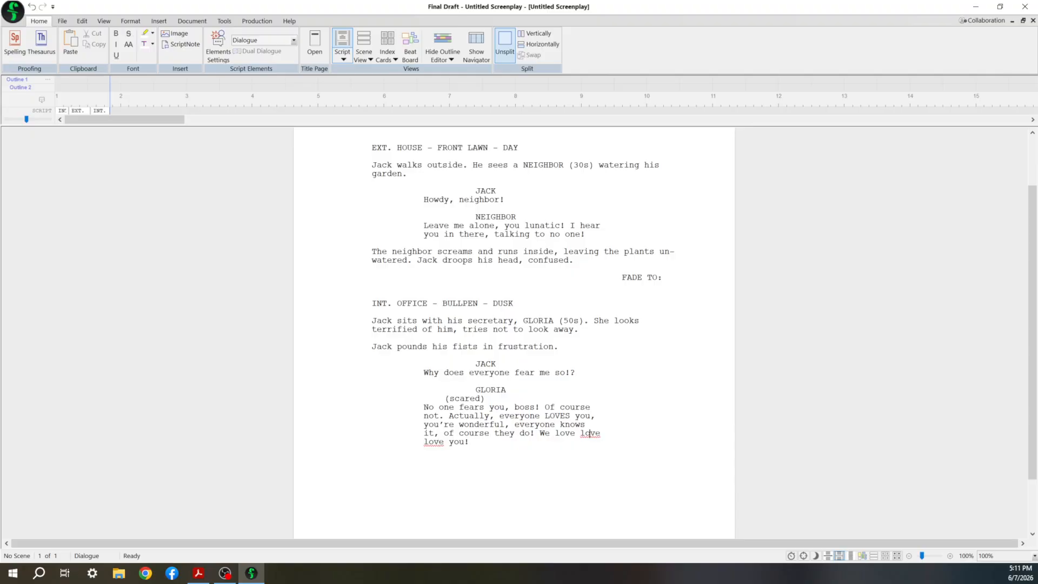
key("BackSpace")
type("-")
key("Delete")
type("-")
key("Right")
key("Right")
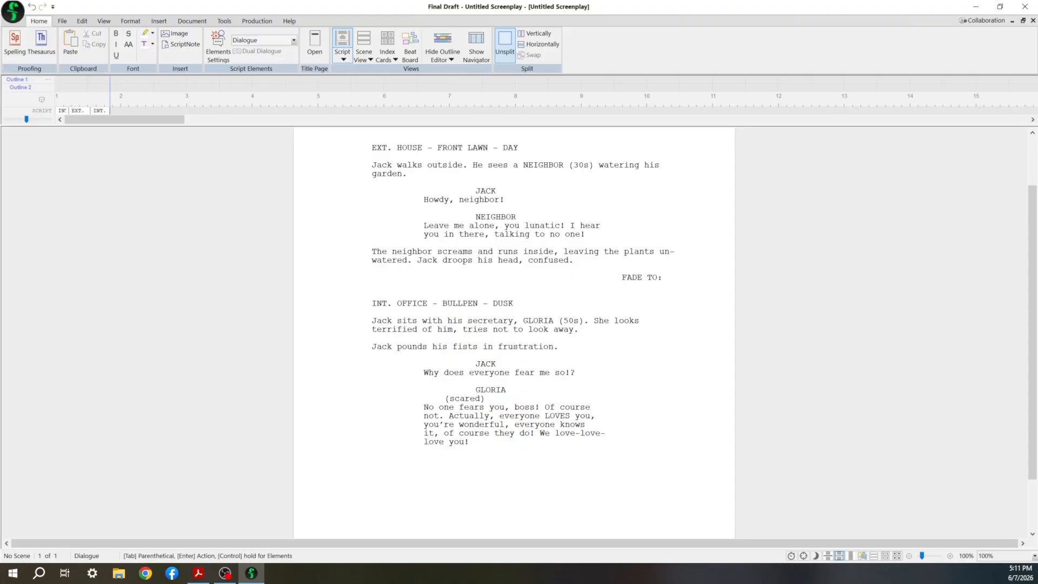
- Add a JACK Character cue below Gloria's dialogue with the parenthetical "(proud)" and continue on his Dialogue line
key("Return")
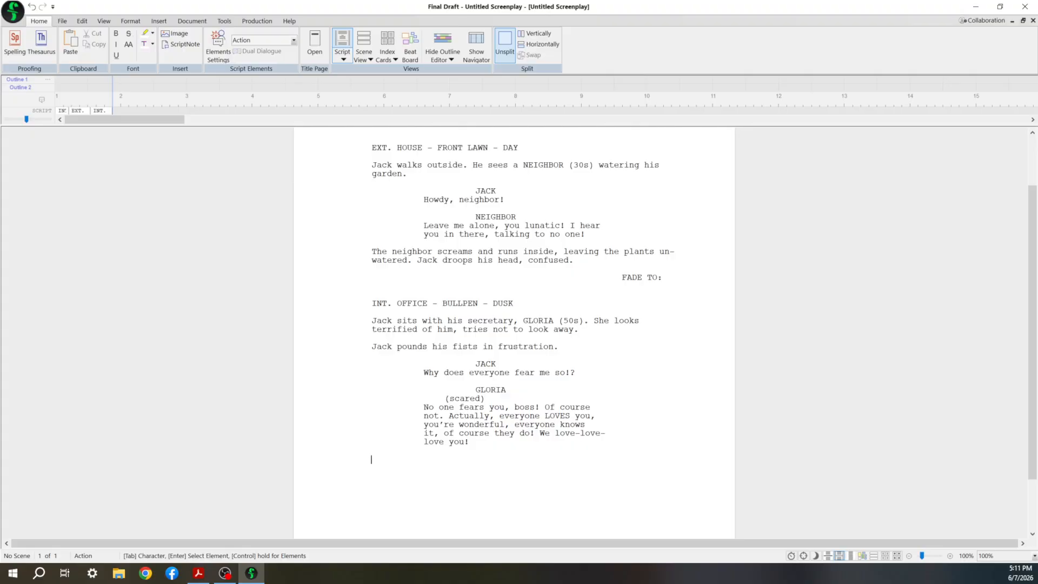
key("Tab")
key("Return")
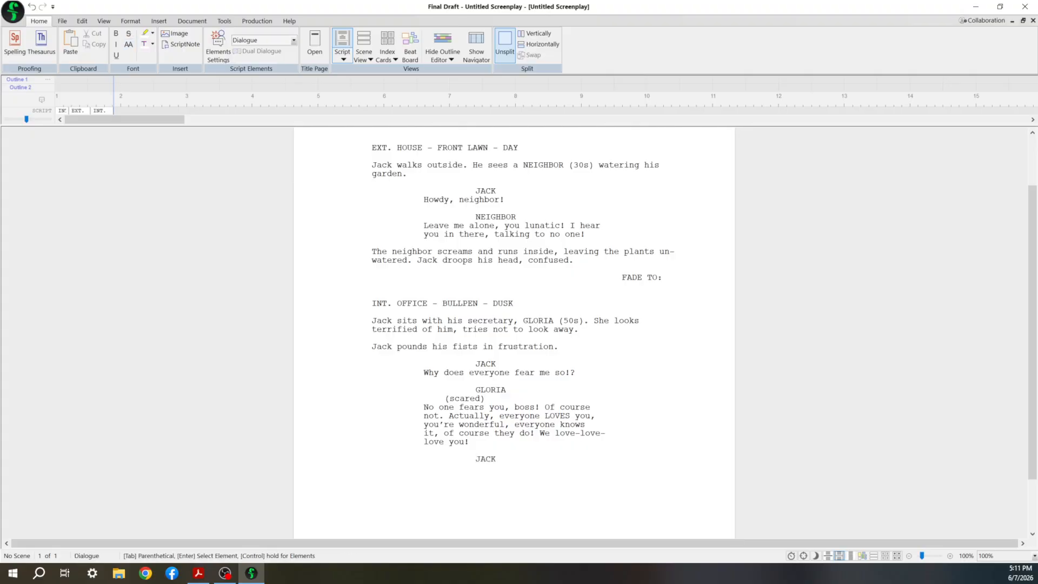
key("Tab")
type("proud")
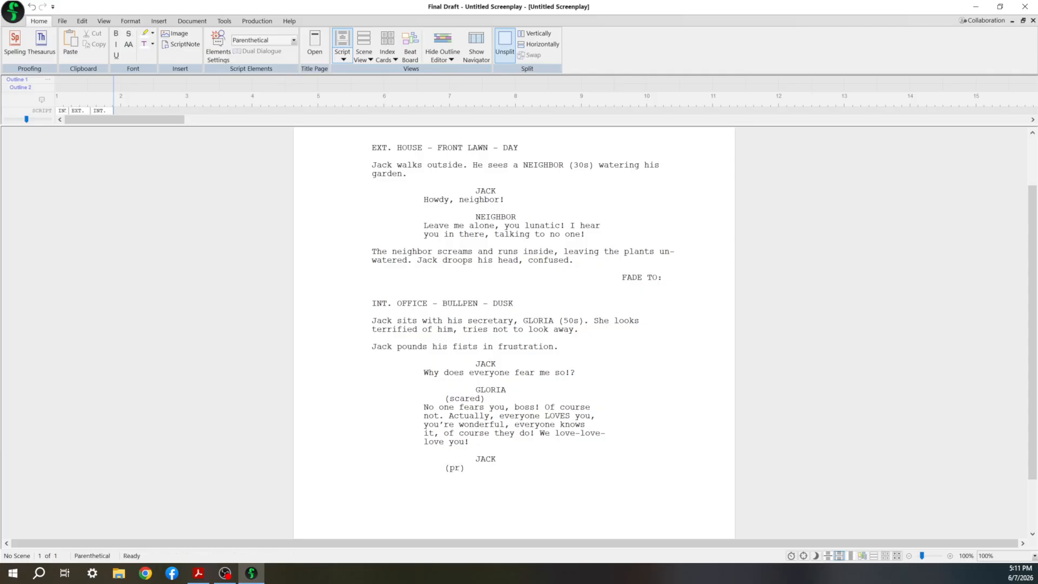
key("Return")
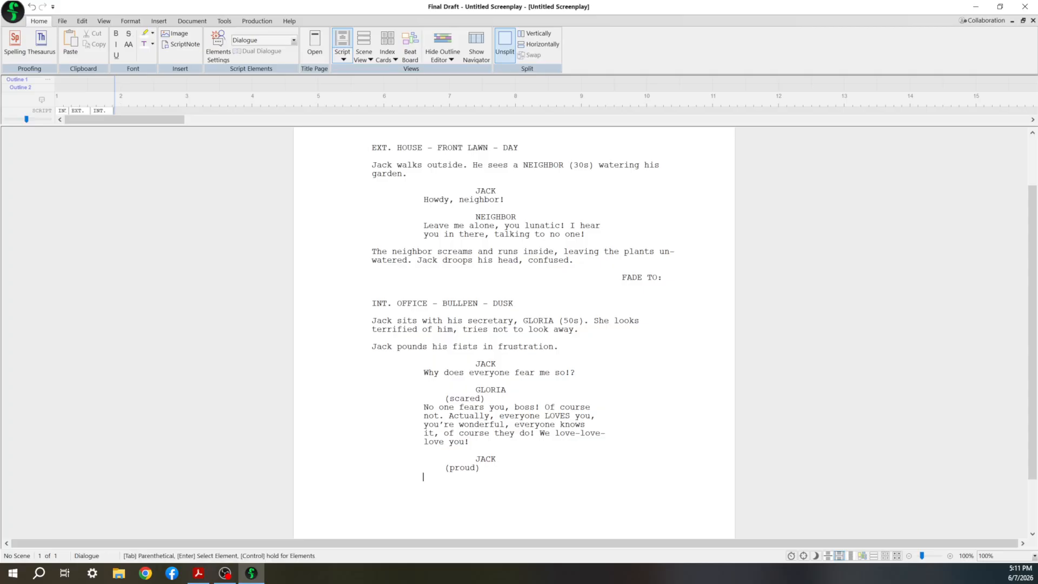
- Write Jack's dialogue "Ha! I knew it. It's actually my neighbor who is the lunatic, not me."
type("Ha!")
scroll(292, 357, "down", 8)
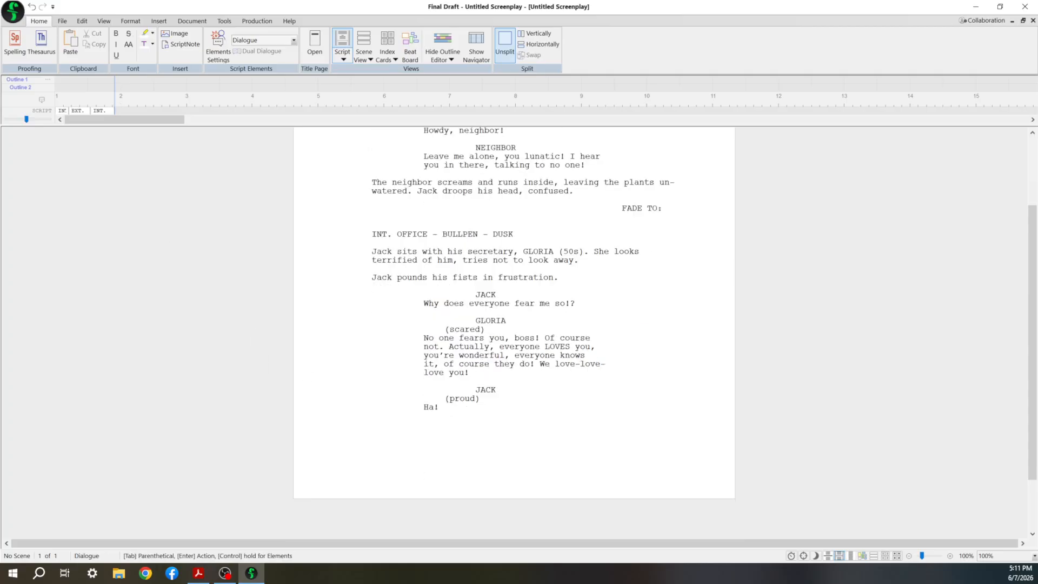
type("I kn")
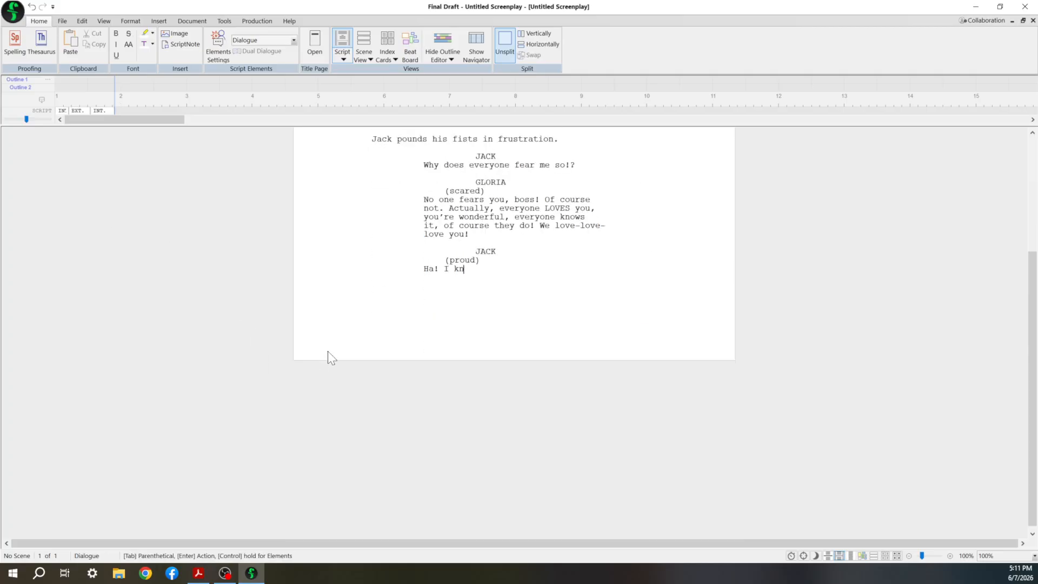
type("ew it. It's actually my neighbor ")
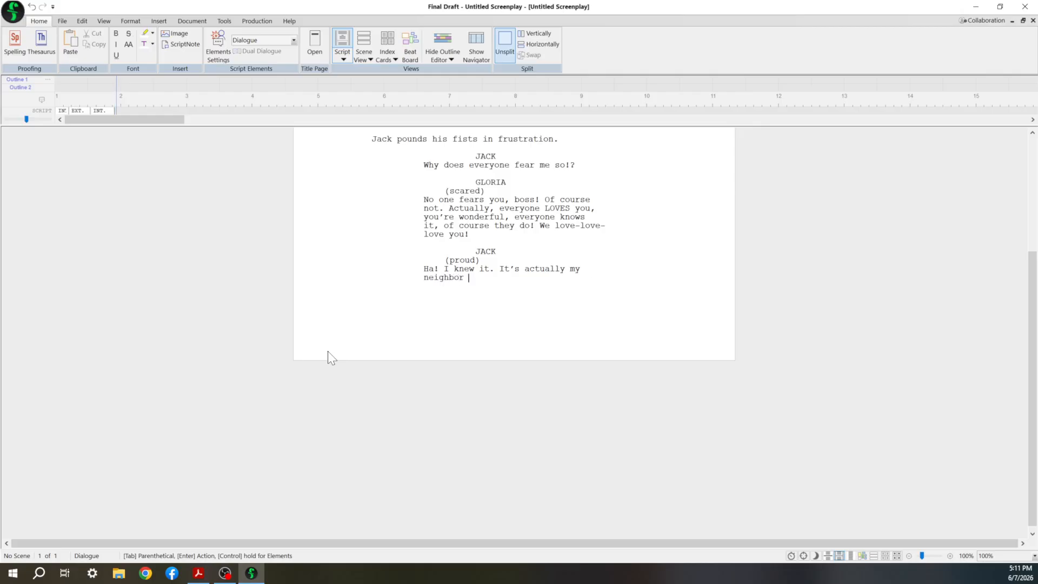
type("who is the lunatic, not me.")
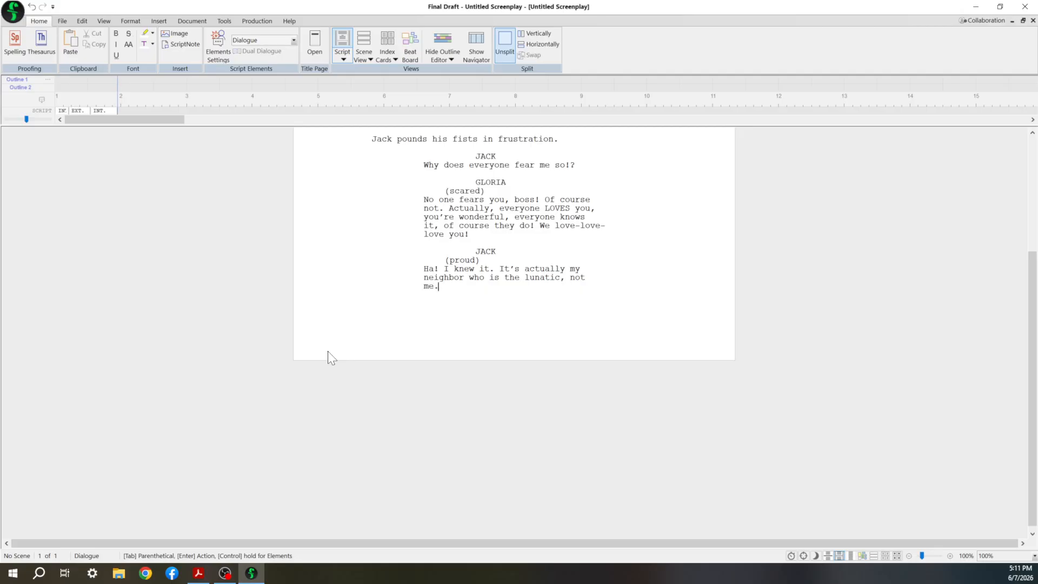
- Begin an Action line below Jack's dialogue with "Gloria nods at him and smiles,"
key("Return")
type("Gl")
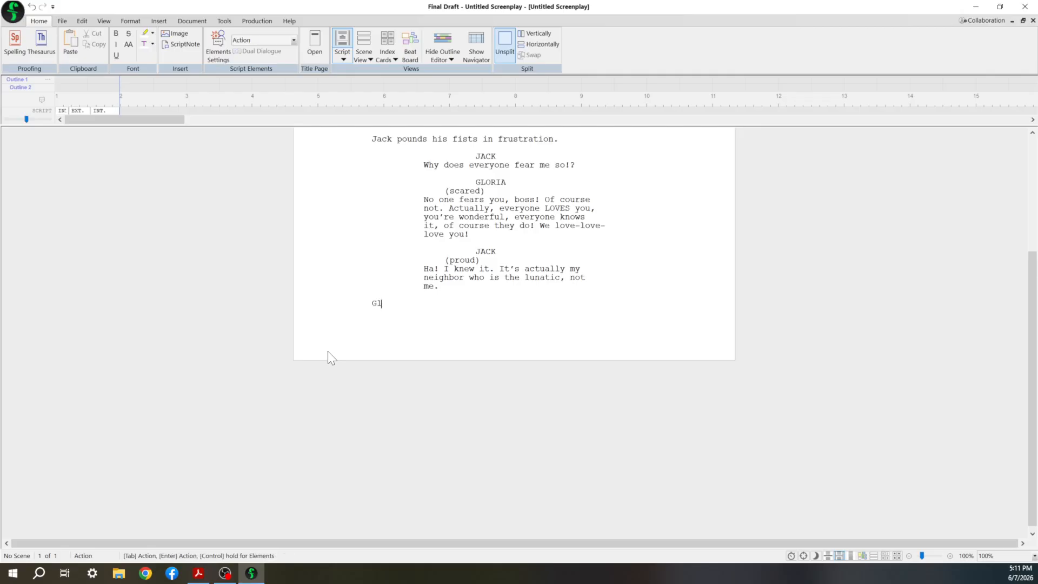
type("oria")
type(" n")
type("looking a")
key("BackSpace")
key("BackSpace")
key("BackSpace")
key("BackSpace")
key("BackSpace")
key("BackSpace")
key("BackSpace")
key("BackSpace")
key("BackSpace")
key("BackSpace")
key("BackSpace")
type("at him and smiles, bu")
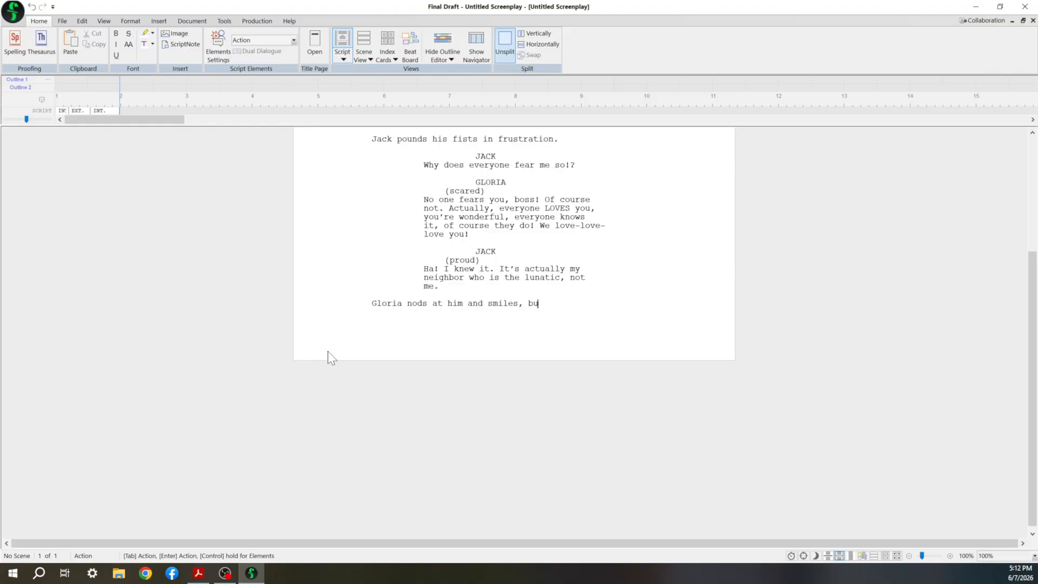
- Complete the Action paragraph with "but she holds back tears of terror. Jack is none the wiser."
type("t she holds back tears of f")
key("BackSpace")
type("t")
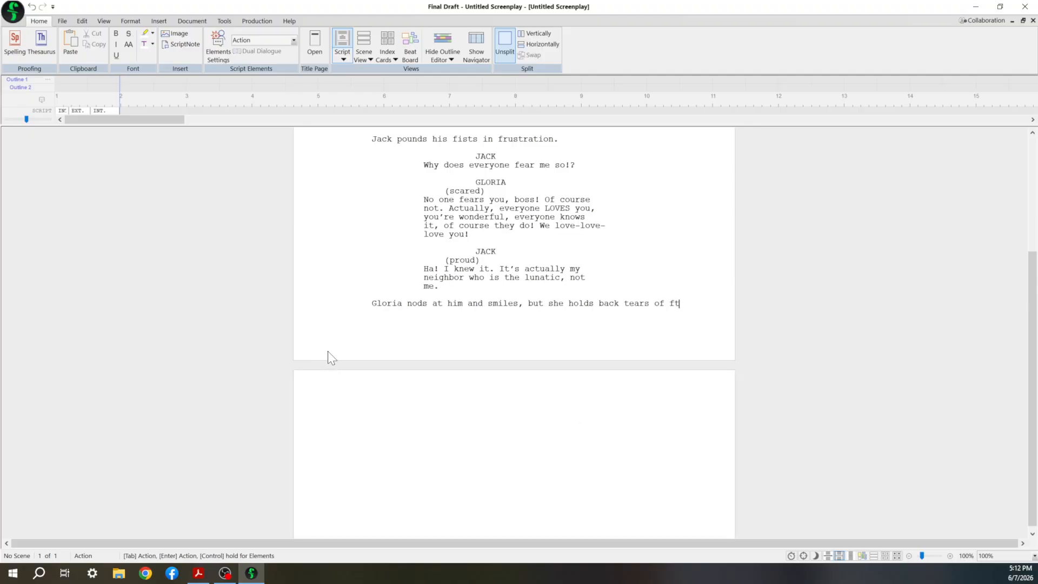
type("error.")
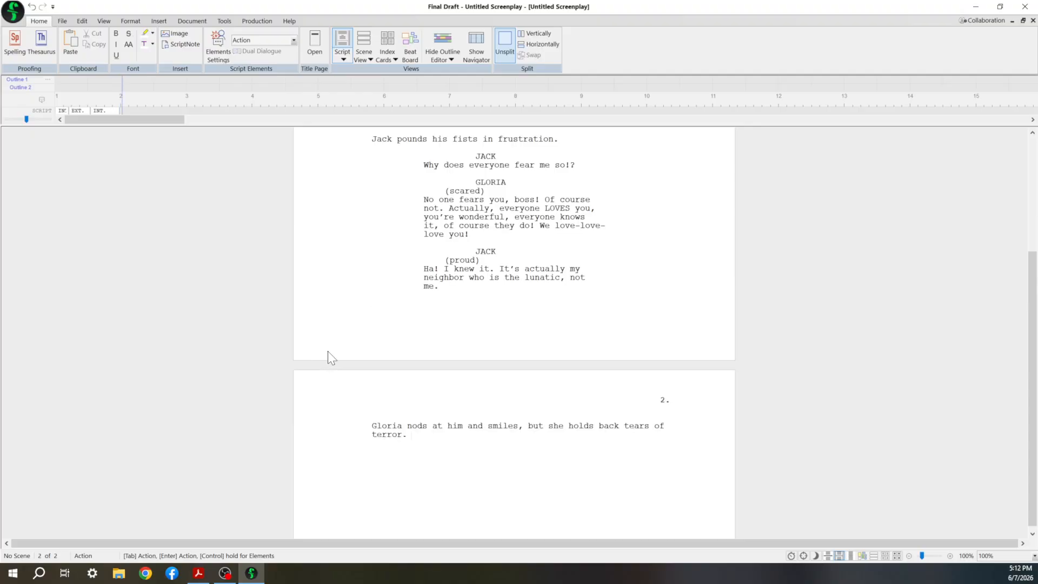
type(" Jack is none the wiser.")
- Add the Transition "FADE TO BLACK." below the Action paragraph and continue on a new Scene Heading line
key("Return")
scroll(328, 358, "down", 2)
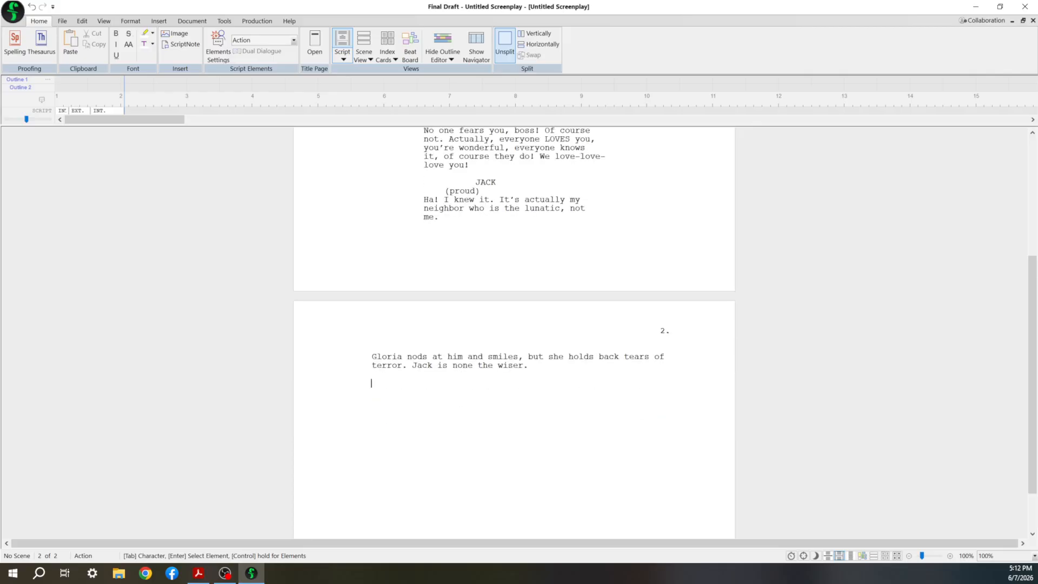
key("Return")
key("Down")
key("Down")
key("Down")
key("Down")
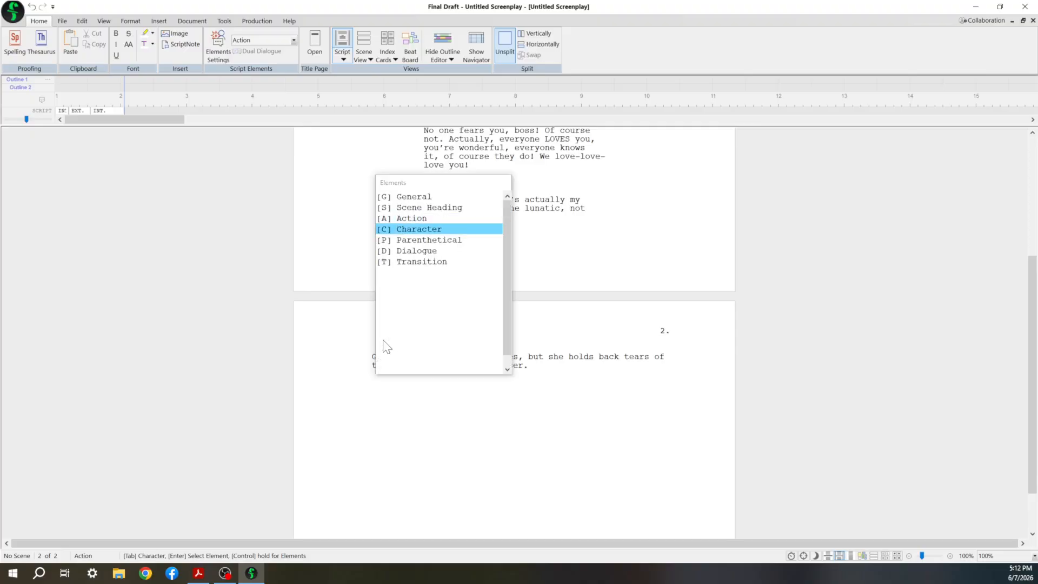
key("Return")
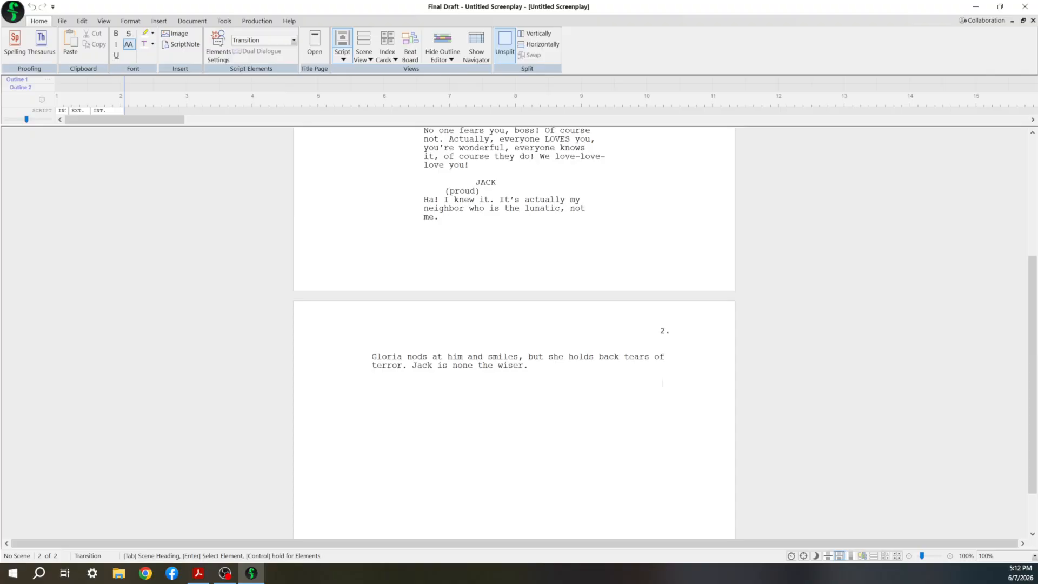
type("FADE TO BLACK.")
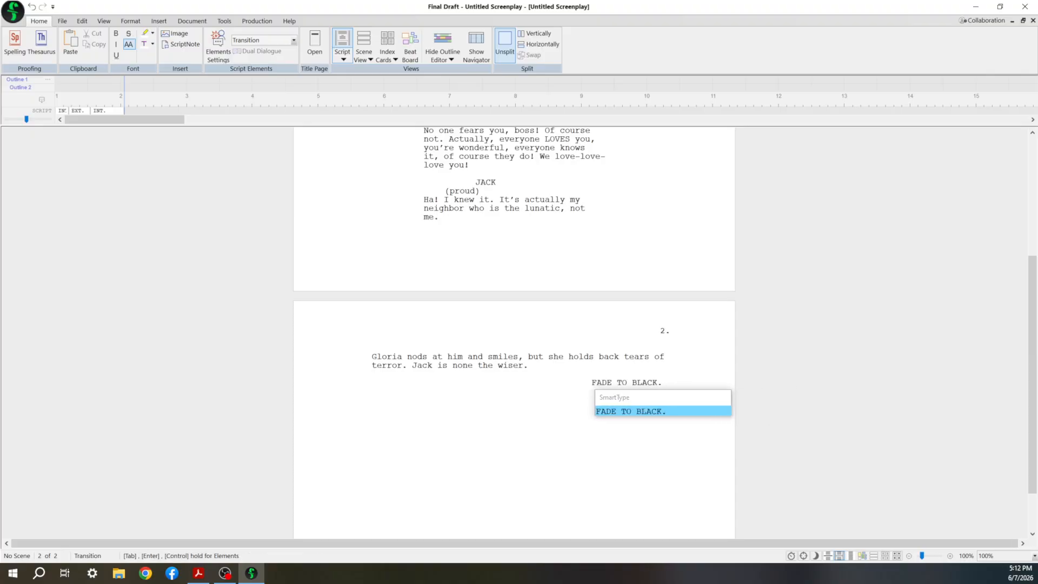
key("Return")
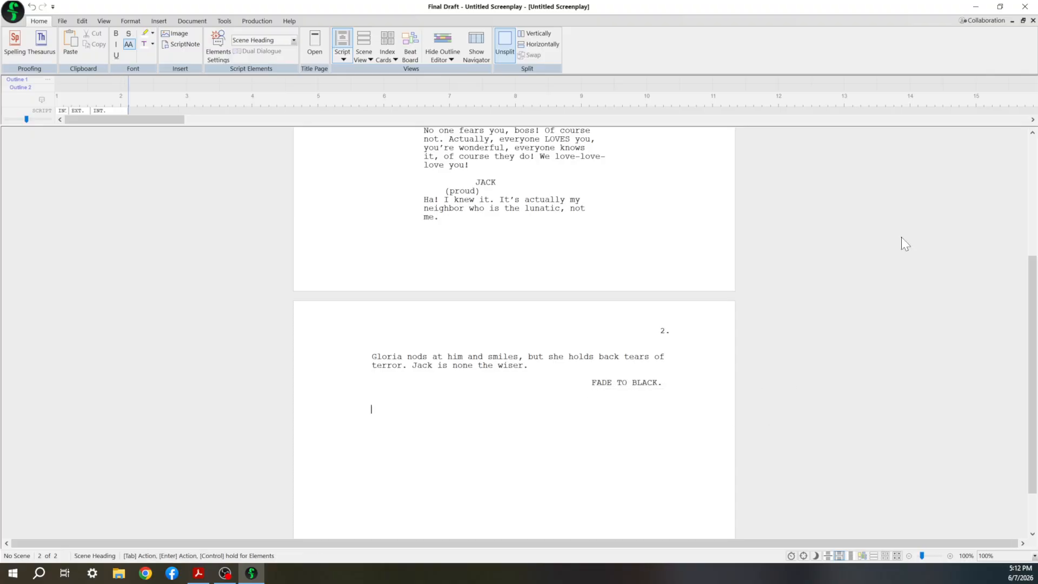
- Review the written scenes from the living room opening to the final transition
scroll(409, 306, "up", 4)
scroll(514, 333, "up", 14)
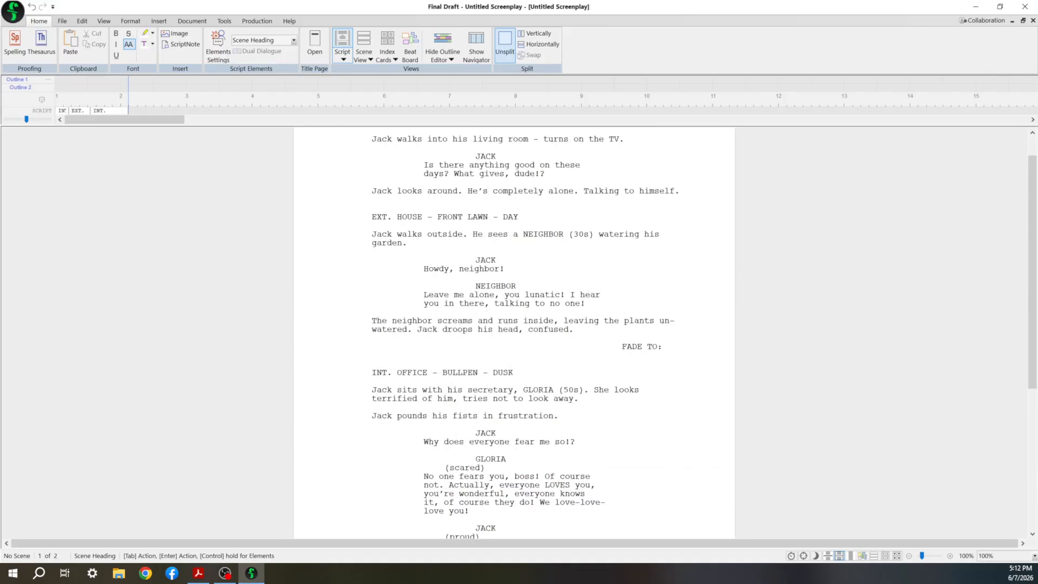
scroll(513, 333, "down", 11)
scroll(513, 332, "down", 8)
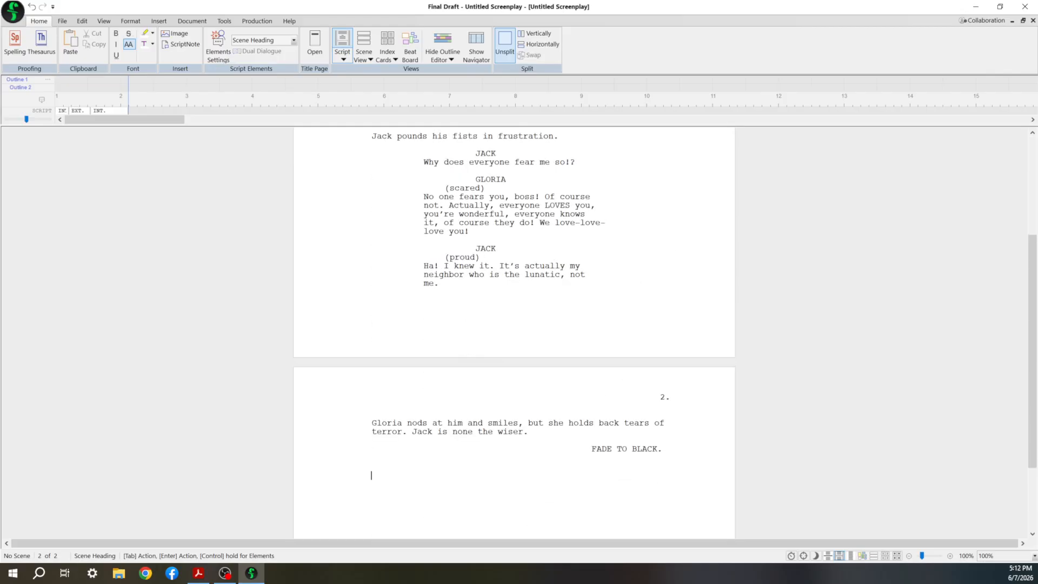
scroll(513, 333, "up", 10)
scroll(447, 328, "up", 4)
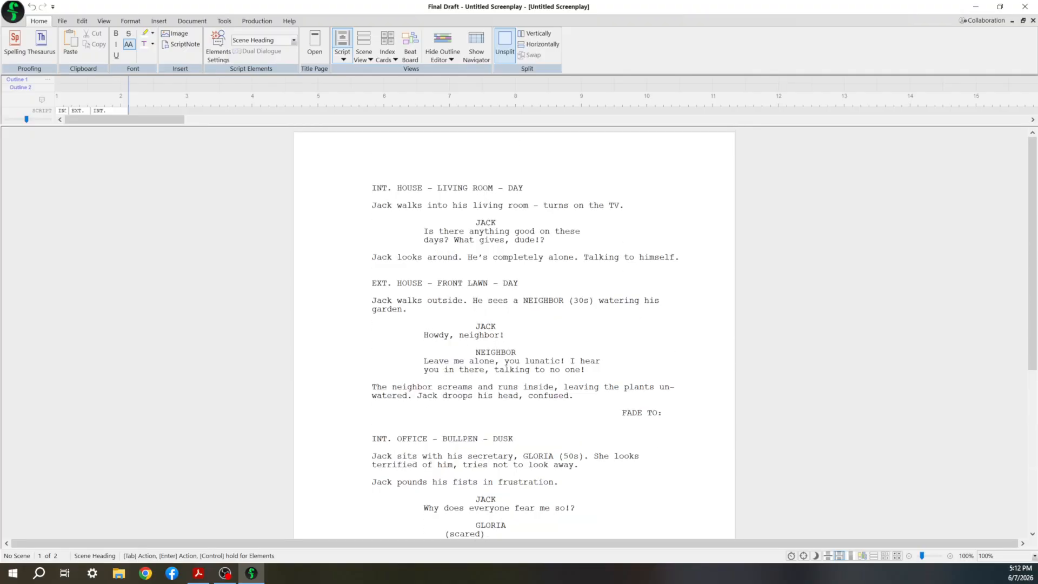
scroll(448, 327, "down", 12)
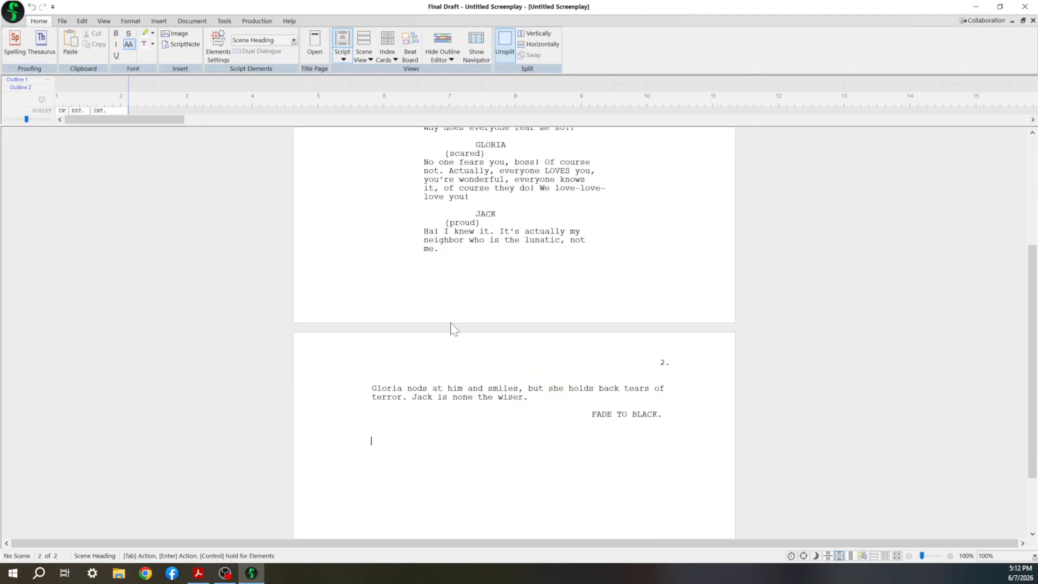
scroll(452, 329, "down", 2)
scroll(452, 328, "up", 2)
scroll(435, 385, "down", 2)
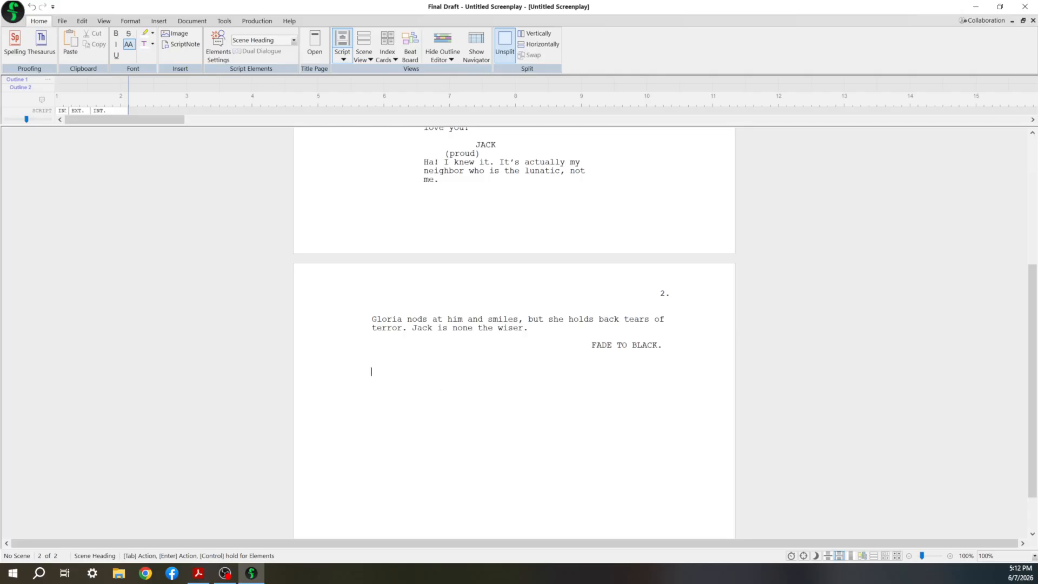
- Try the scene intros "INT.", "EXT." and "I/E." in turn on the empty Scene Heading line
type("INT.")
key("BackSpace")
key("BackSpace")
key("BackSpace")
key("BackSpace")
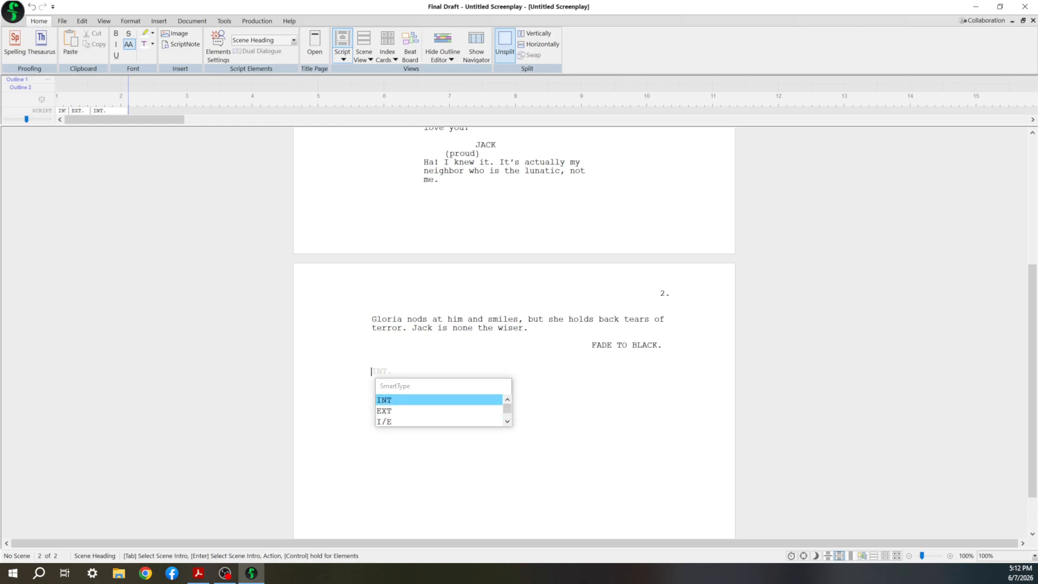
type("EXT.")
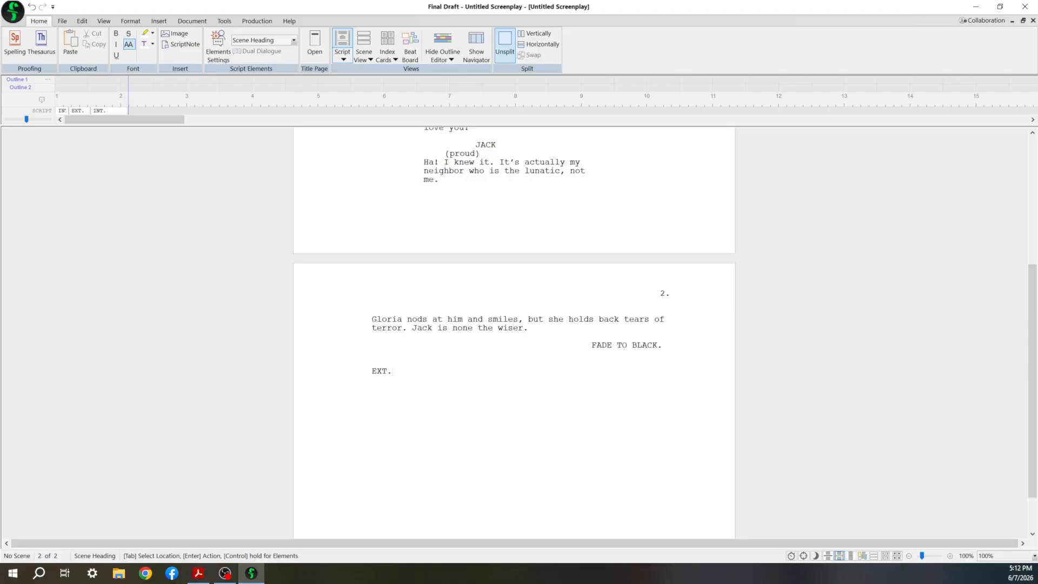
key("BackSpace")
key("BackSpace")
key("BackSpace")
key("BackSpace")
key("BackSpace")
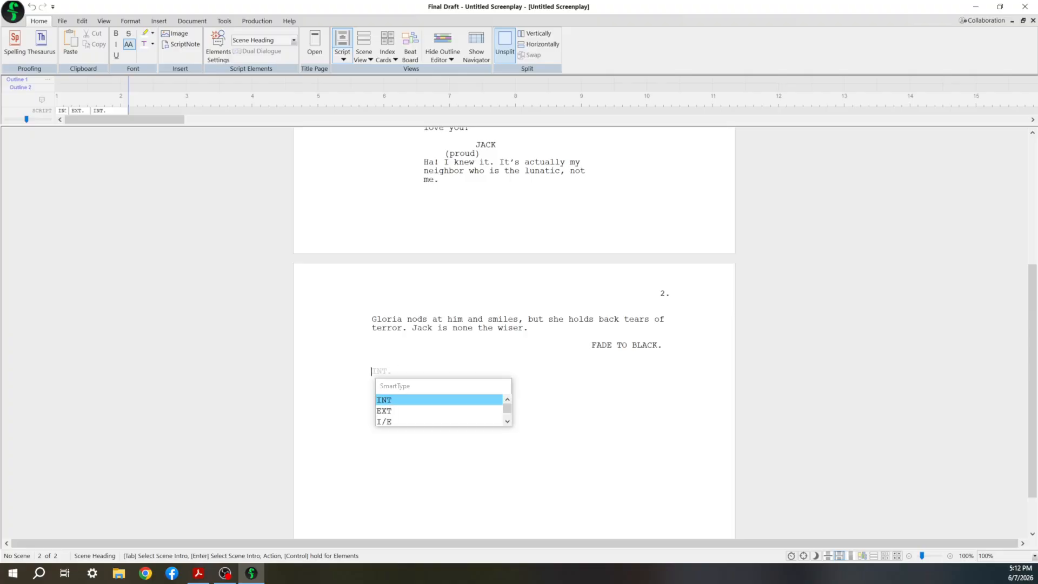
type("I/E.")
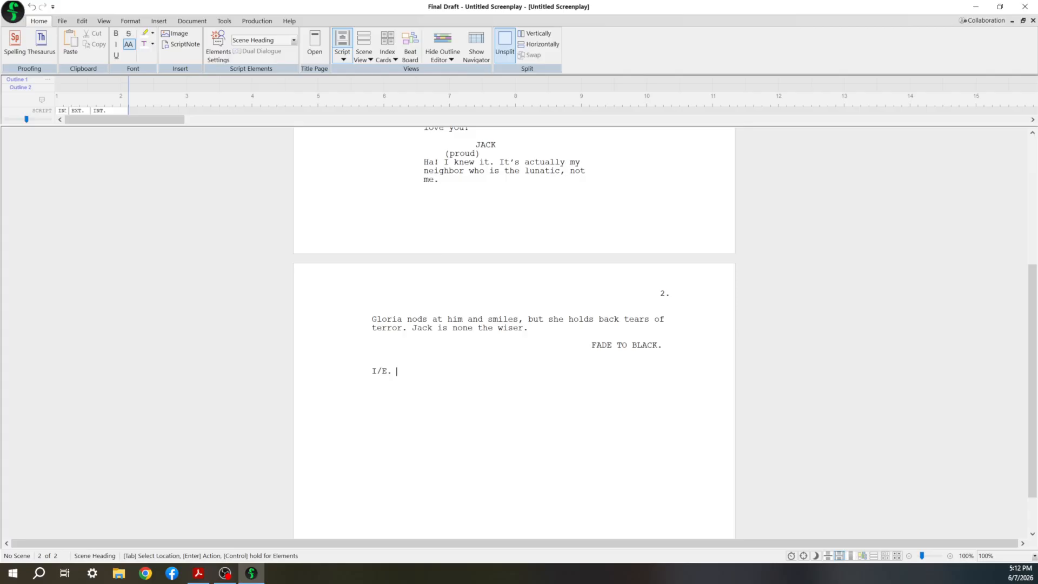
key("BackSpace")
key("BackSpace")
key("BackSpace")
key("BackSpace")
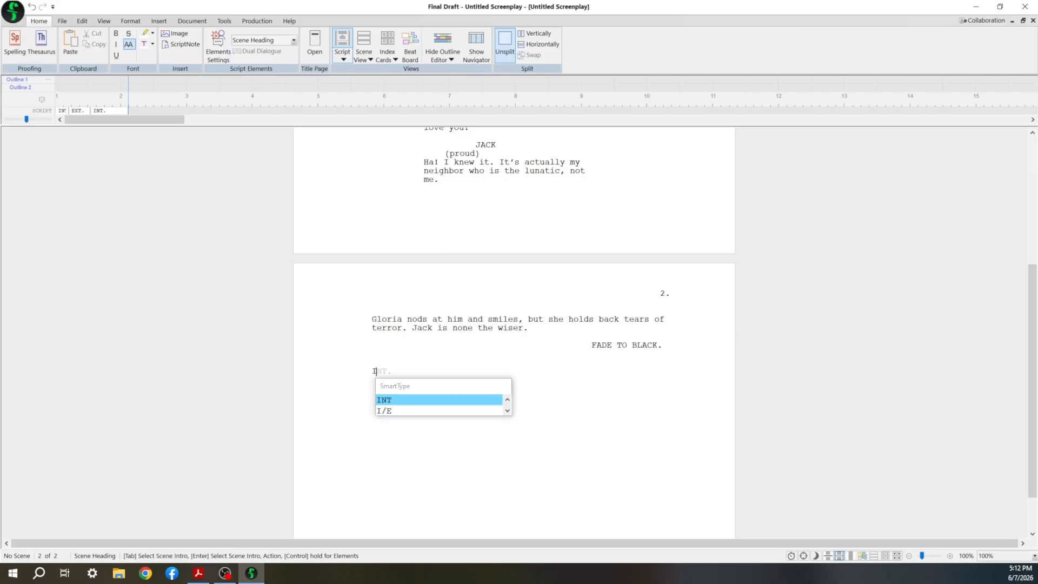
- Complete the scene heading as "INT. HOUSE - DAY" and continue on an Action line
type("NT. ")
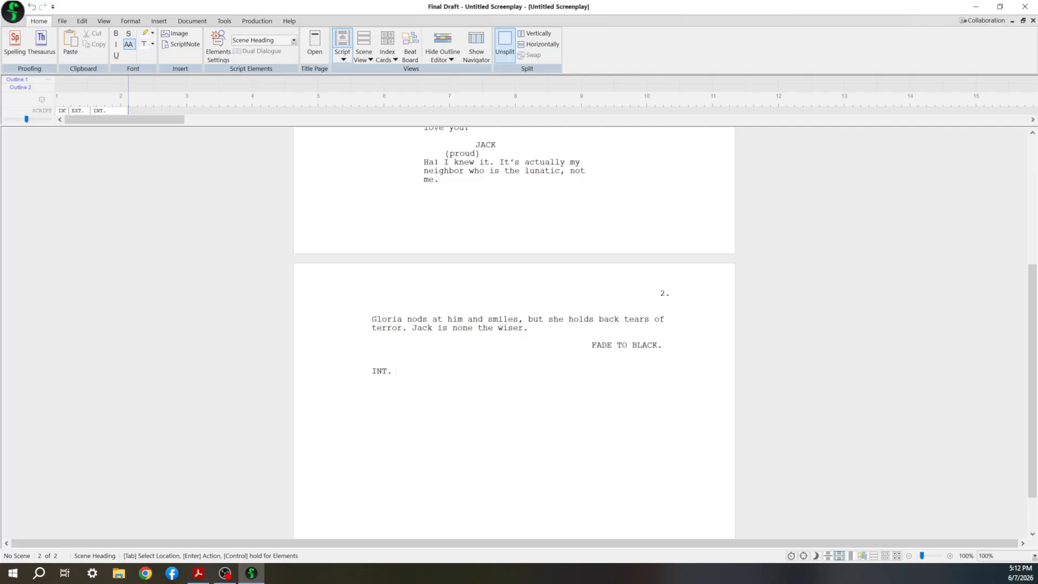
type("HOUSE - DAY")
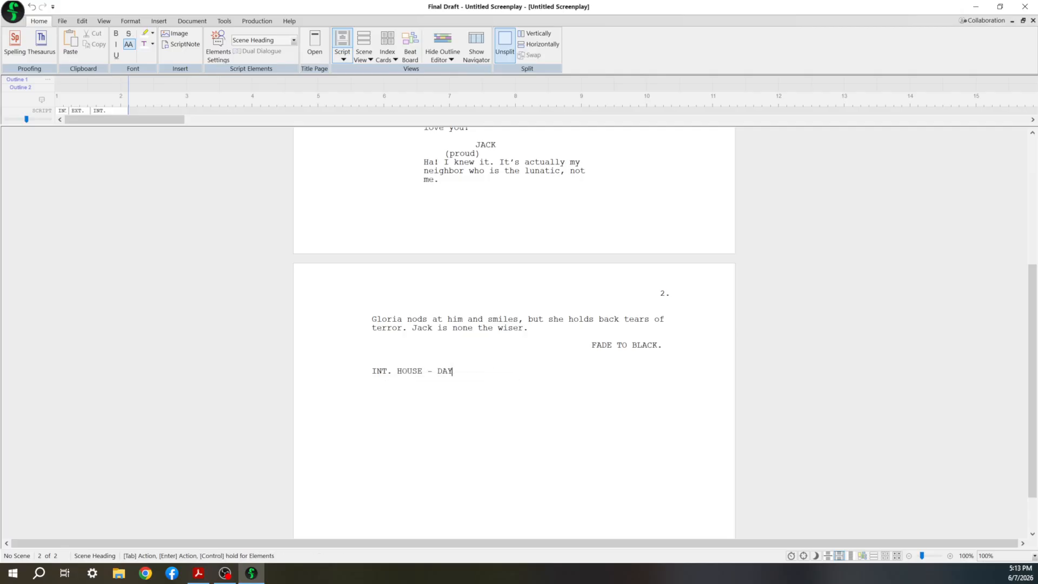
key("Return")
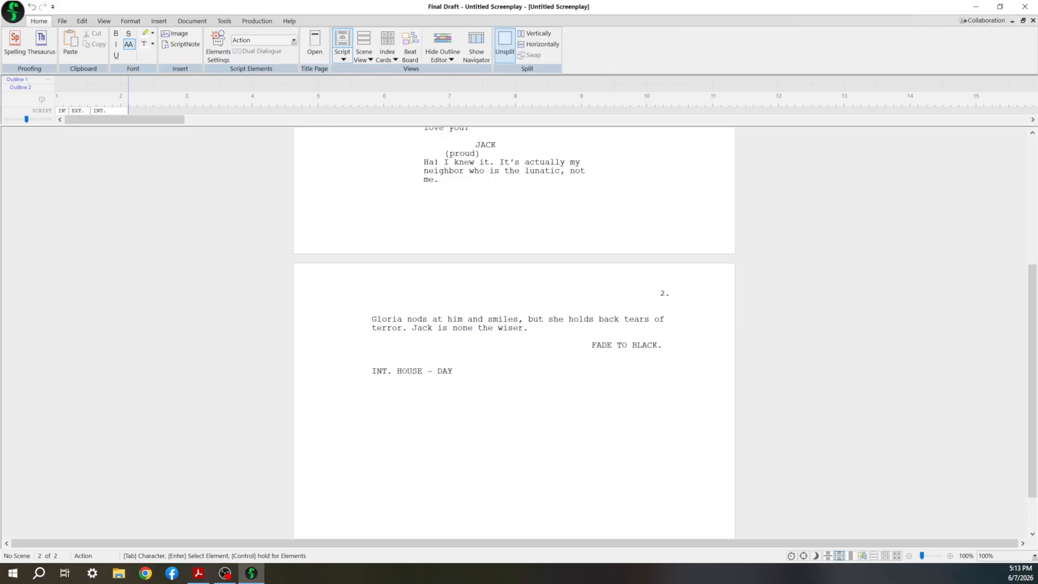
- Look through the available script elements for the empty Action line, then dismiss the list without choosing one
key("Return")
key("Down")
key("Down")
key("Down")
key("Down")
key("Down")
key("Down")
key("Up")
key("Up")
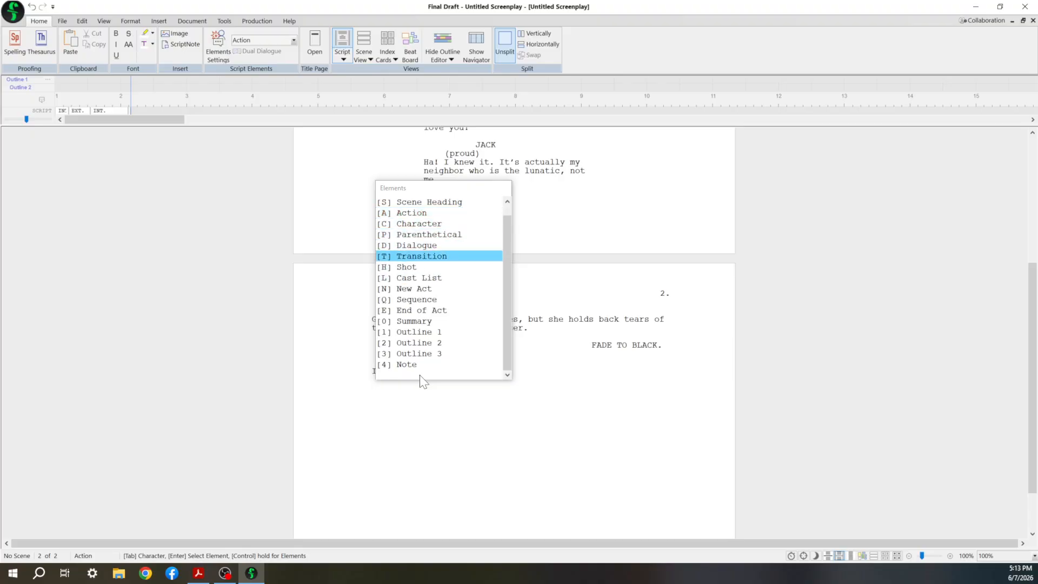
key("Up")
key("Escape")
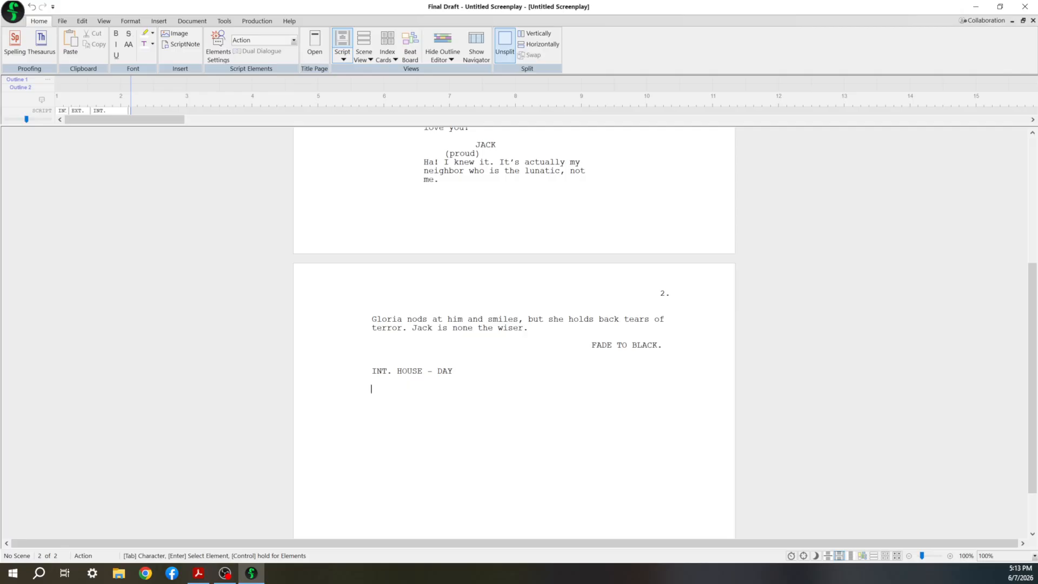
- Fill the Action line under "INT. HOUSE - DAY" with random placeholder text and continue on a new Action line
type("Egwergwerherherherhewsajryjaerhqw4rthaerhjwryjearghw")
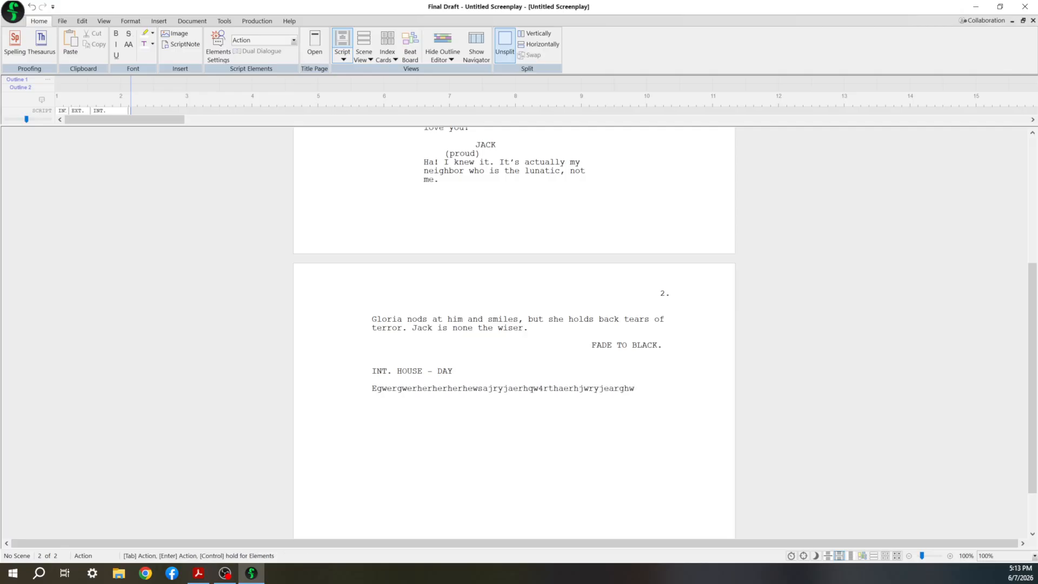
type("arsyj")
key("Return")
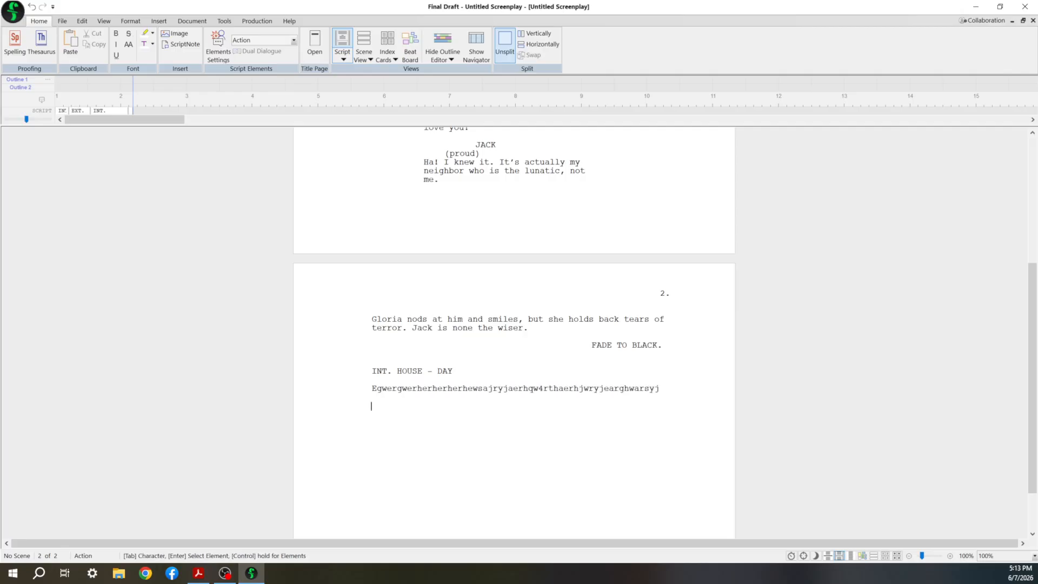
- Add a JACK character cue with the dialogue "Blah blah blah"
key("Tab")
type("j")
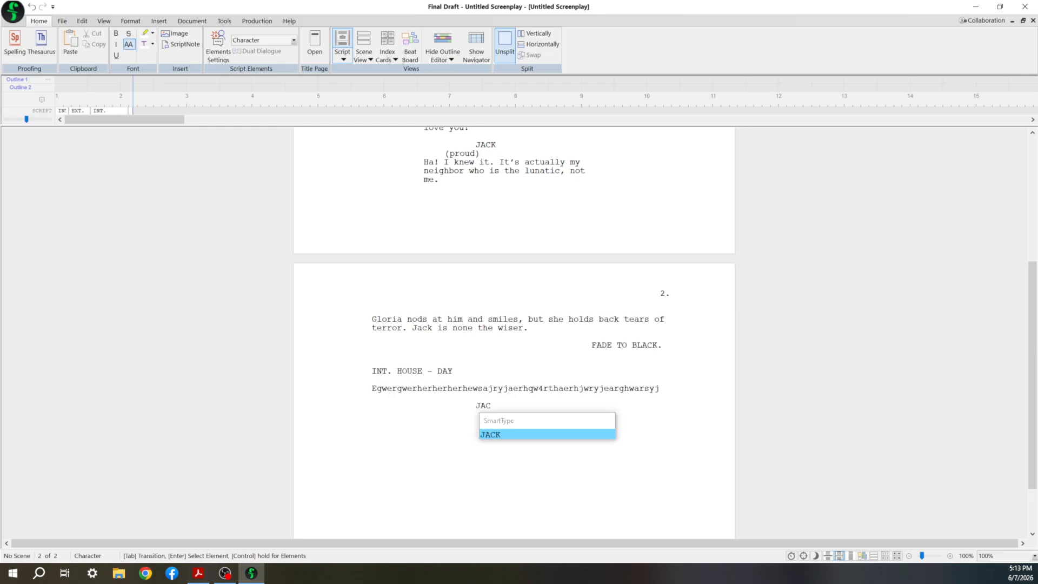
key("Return")
type("Blah blah blah")
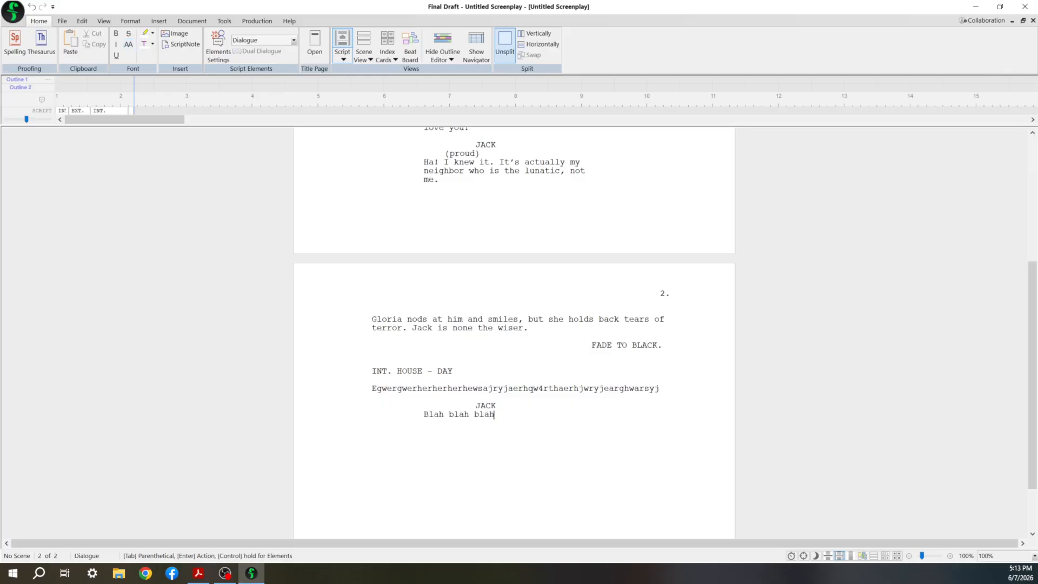
key("Return")
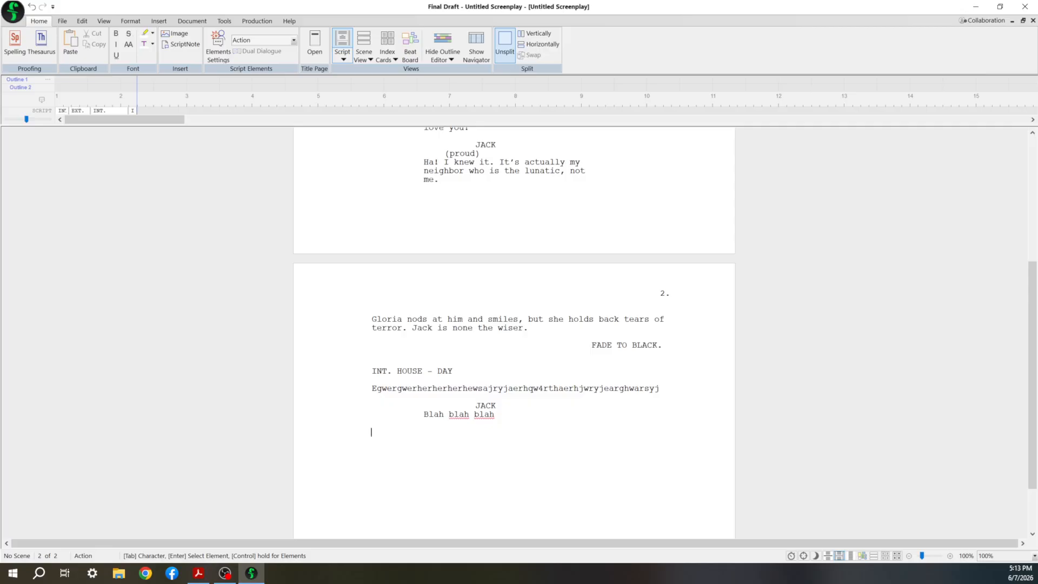
- Add a GLORIA character cue with the parenthetical "happy" beneath it, and continue on a Dialogue line
key("Tab")
type("GLORI")
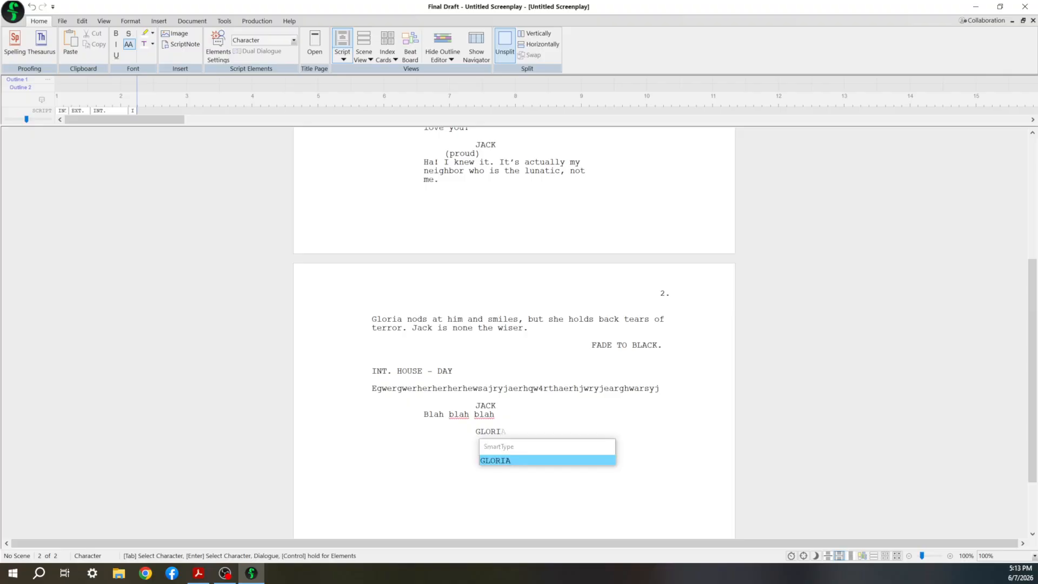
key("Return")
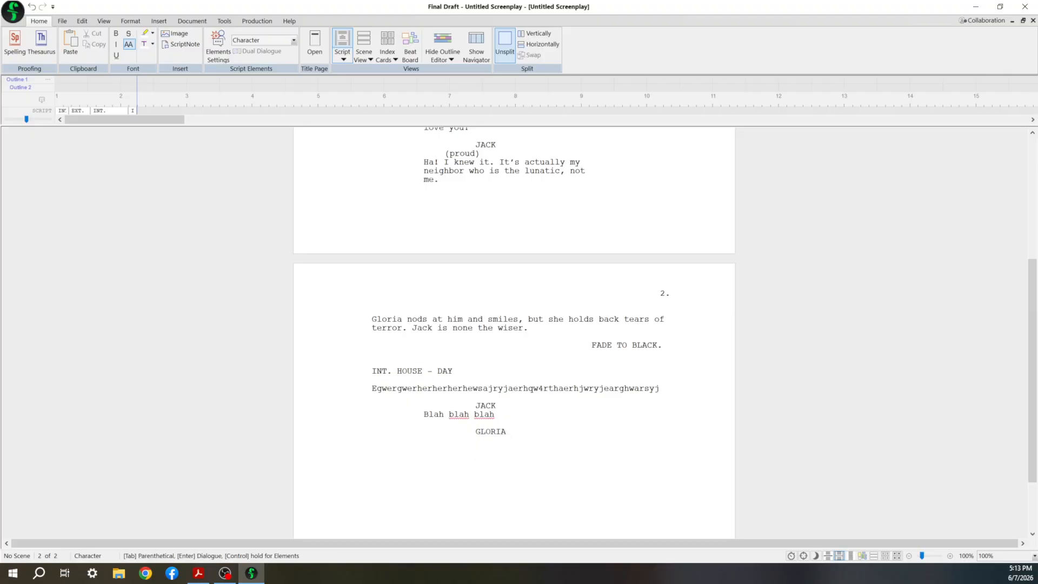
key("Return")
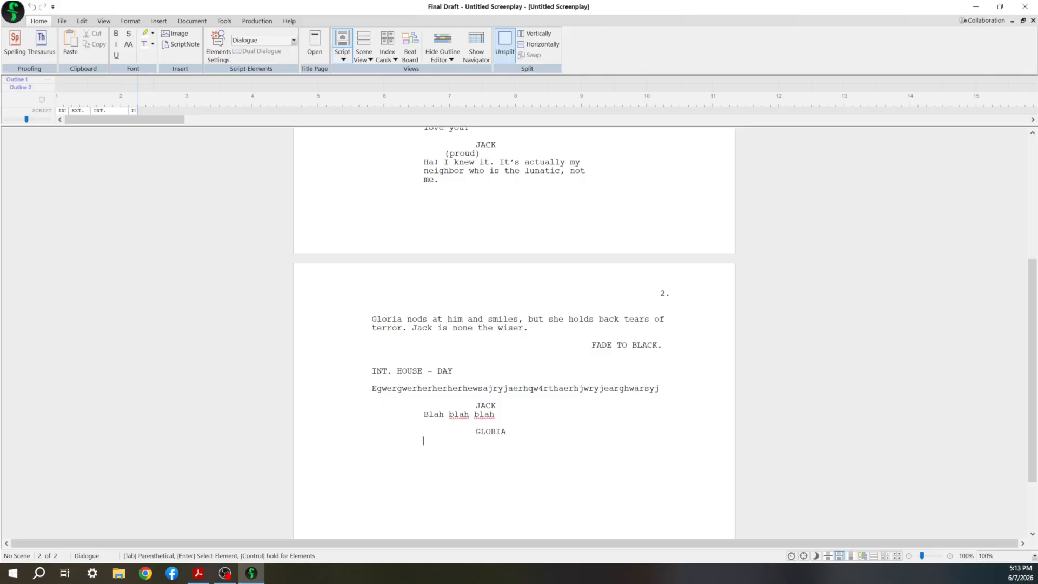
key("Tab")
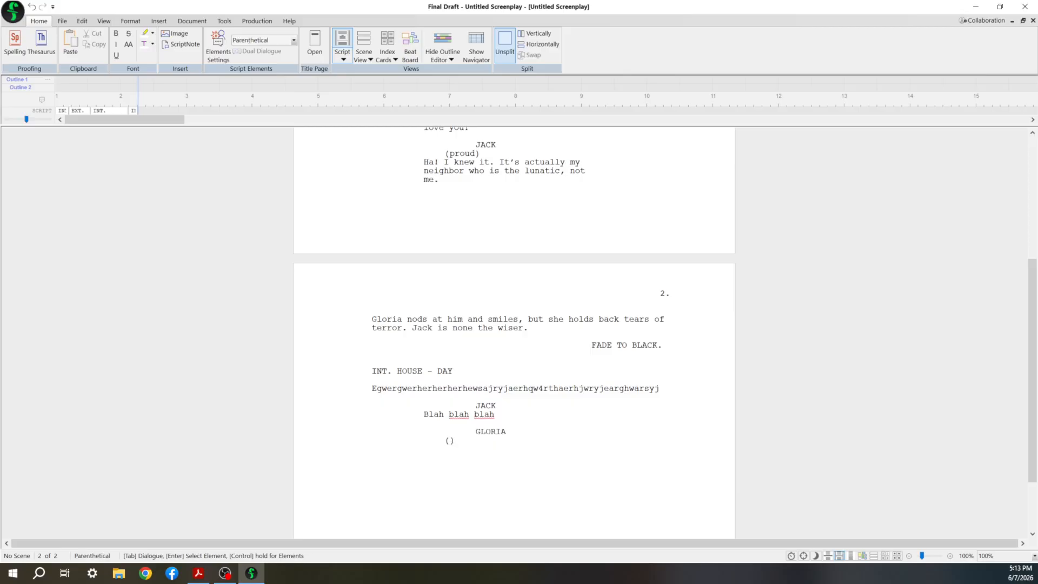
type("happty")
key("Return")
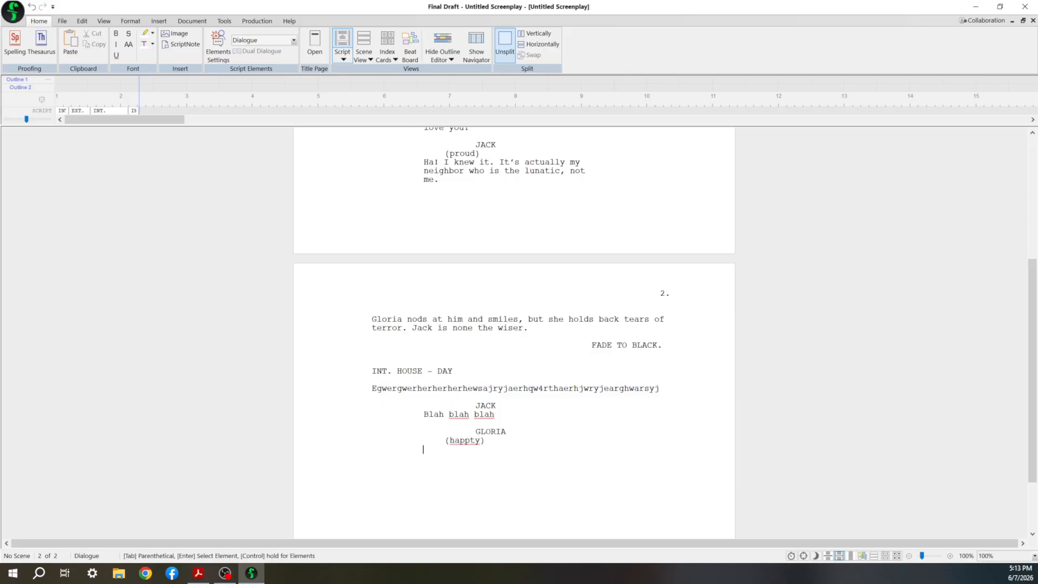
key("BackSpace")
key("BackSpace")
key("BackSpace")
key("BackSpace")
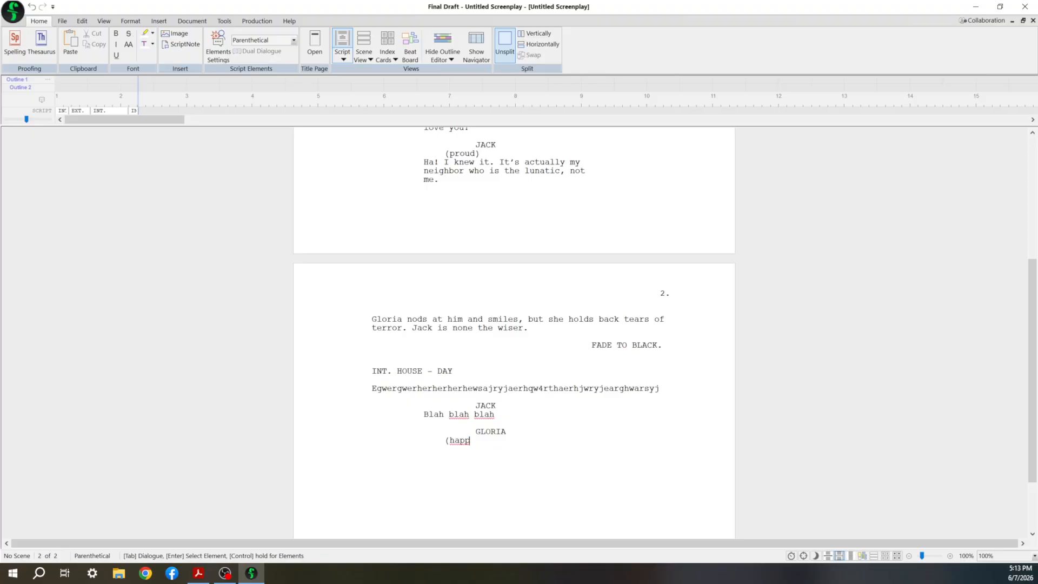
type("y")
key("Return")
key("BackSpace")
key("Return")
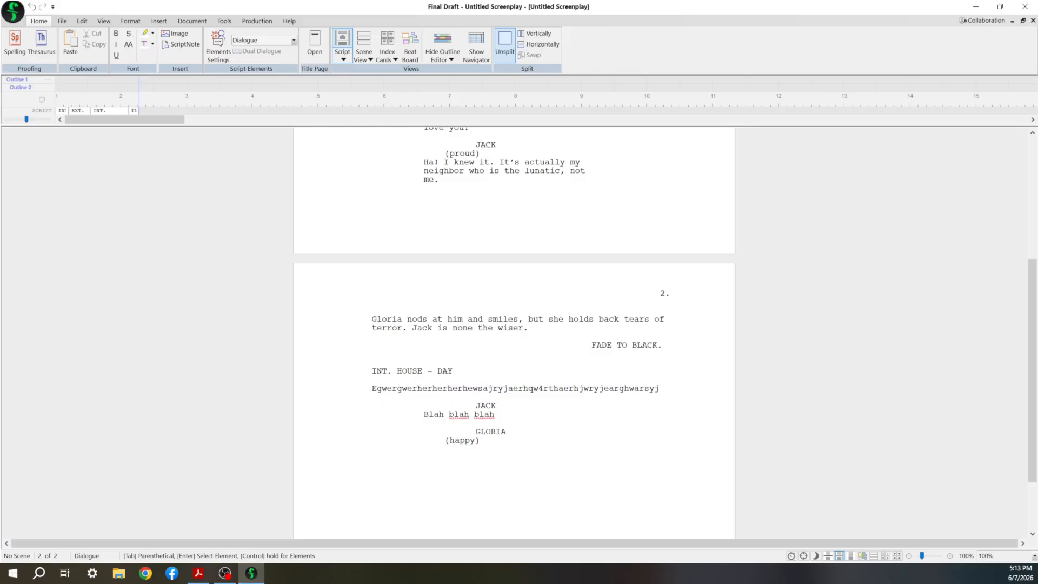
- Write "I am so happy." as Gloria's dialogue and continue on an Action line
type("I am so happy")
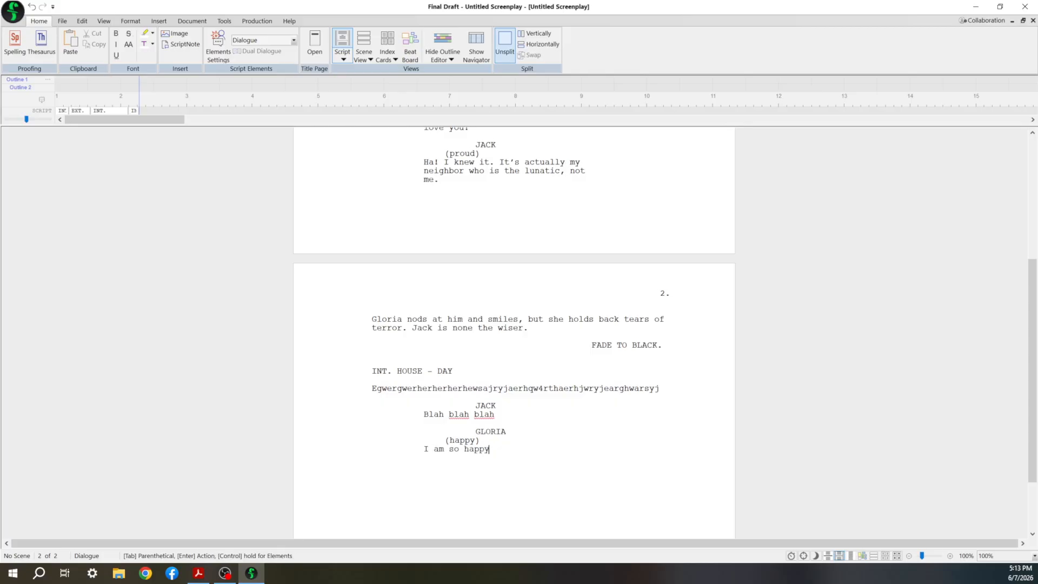
type(".")
key("Return")
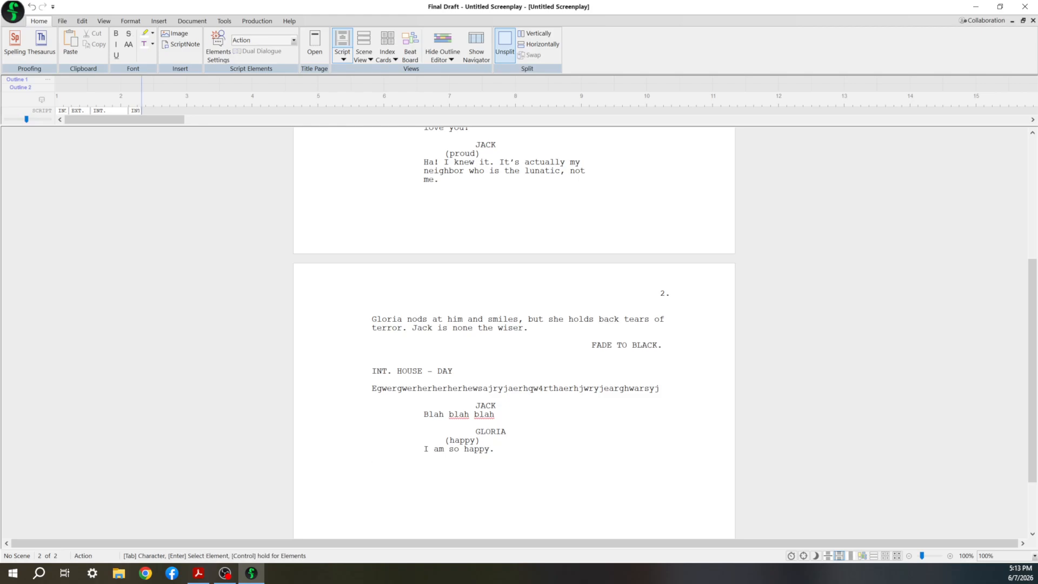
key("Return")
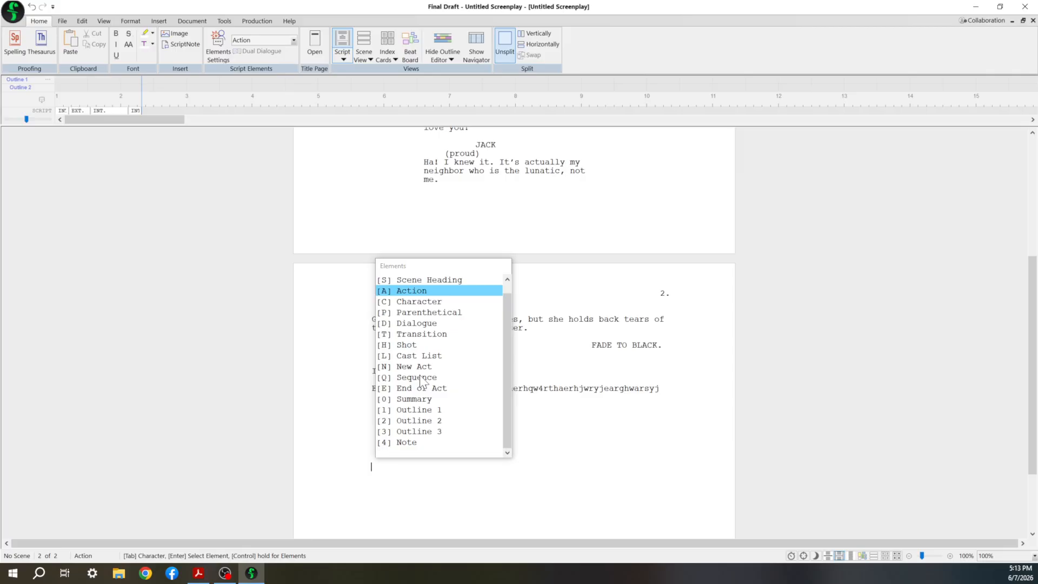
key("Escape")
key("BackSpace")
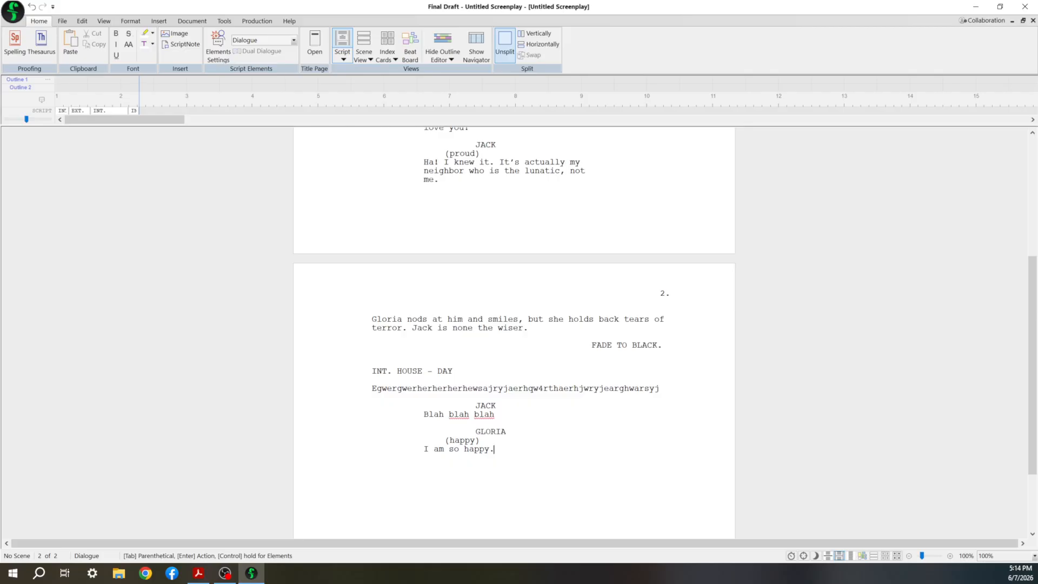
key("Return")
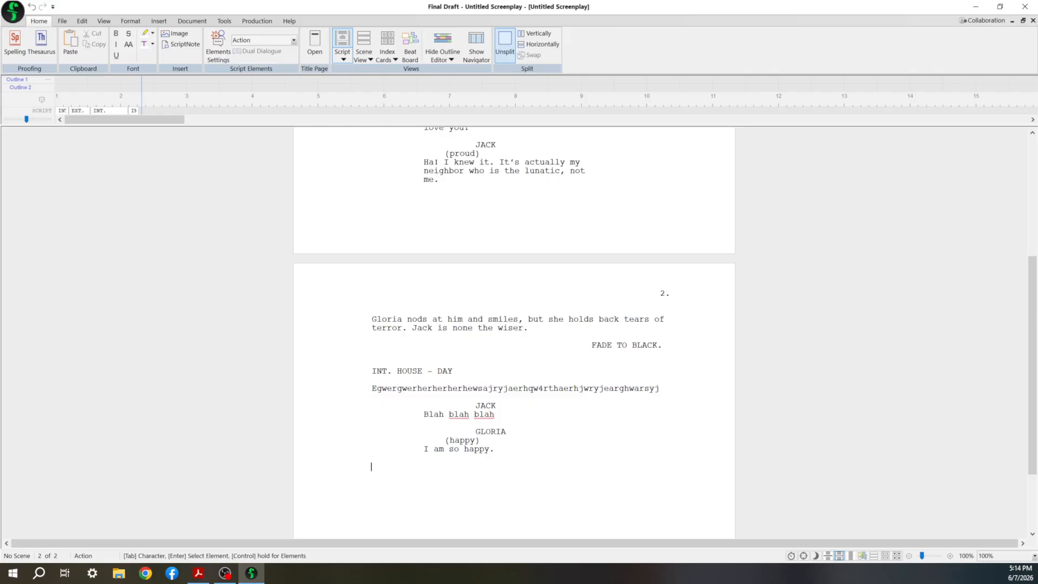
- Change the empty Action line to a Parenthetical reading "sad" and follow it with Gloria's dialogue "Actually, I am sad."
key("Return")
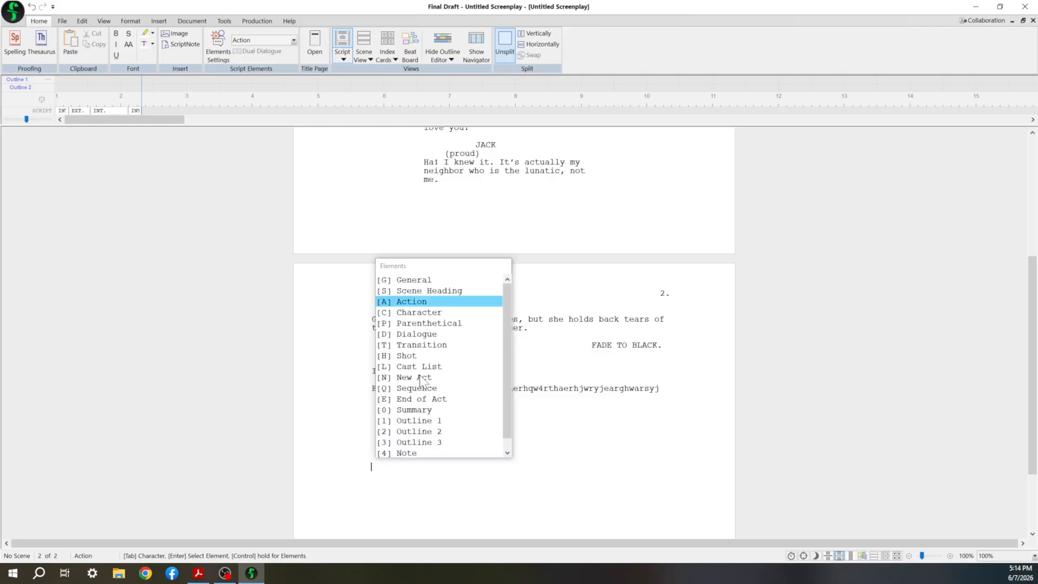
key("Down")
key("Down")
key("Return")
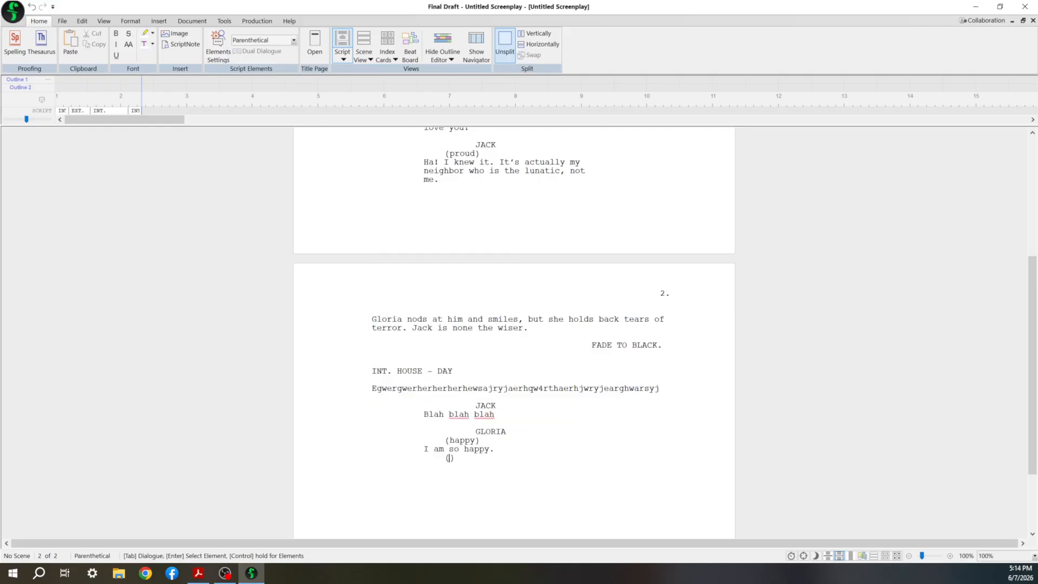
type("sad")
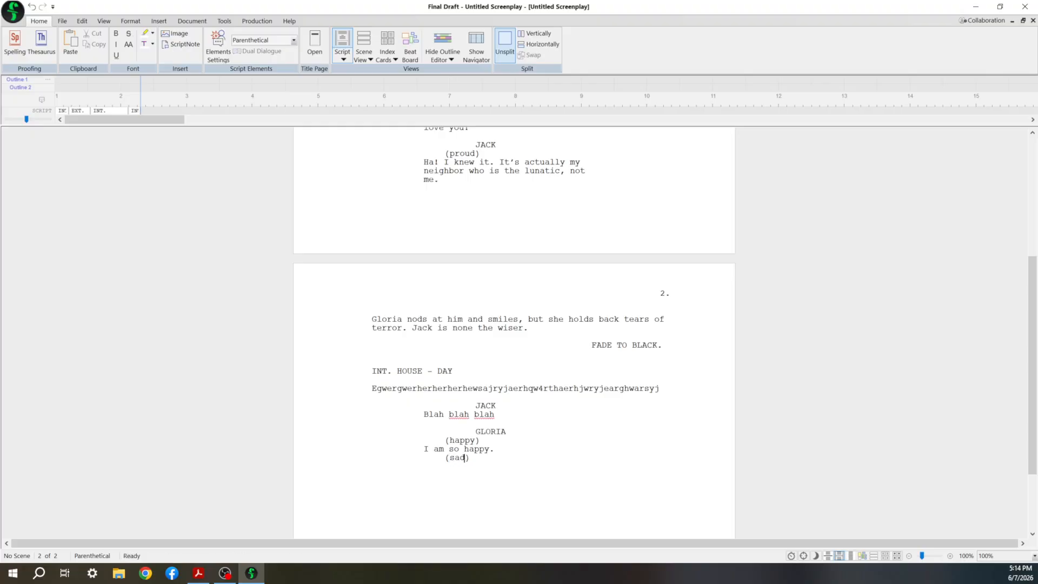
key("Return")
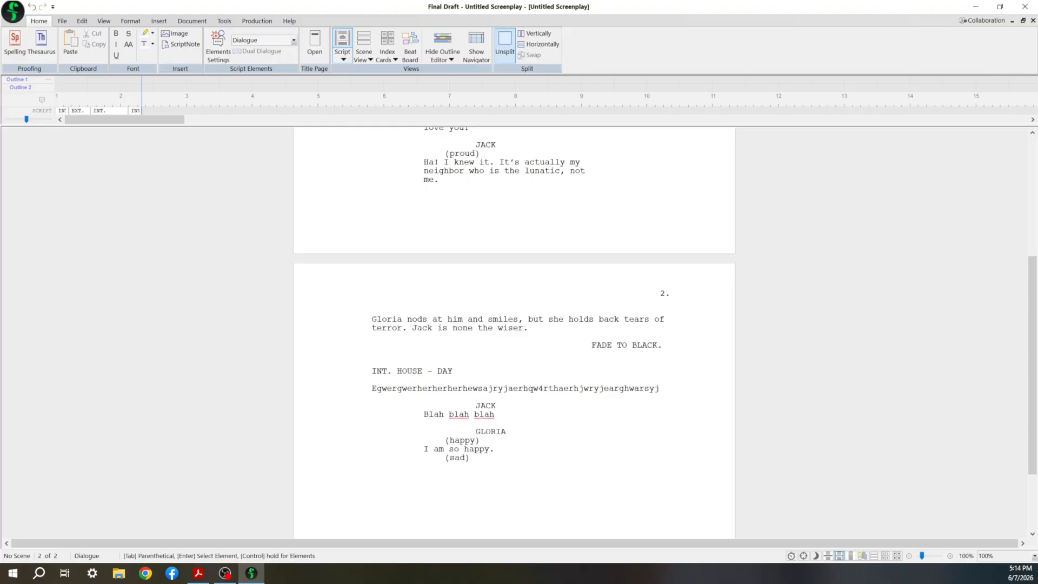
type("Actually, I am sad.")
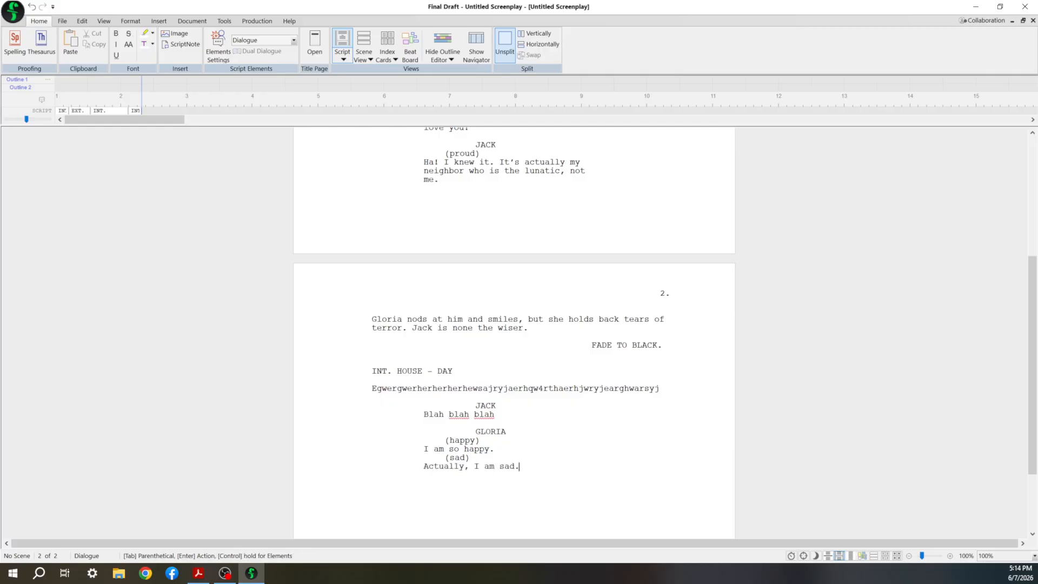
- Add another JACK character cue with the dialogue "I don't know what I am."
key("Return")
key("Tab")
type("JACK")
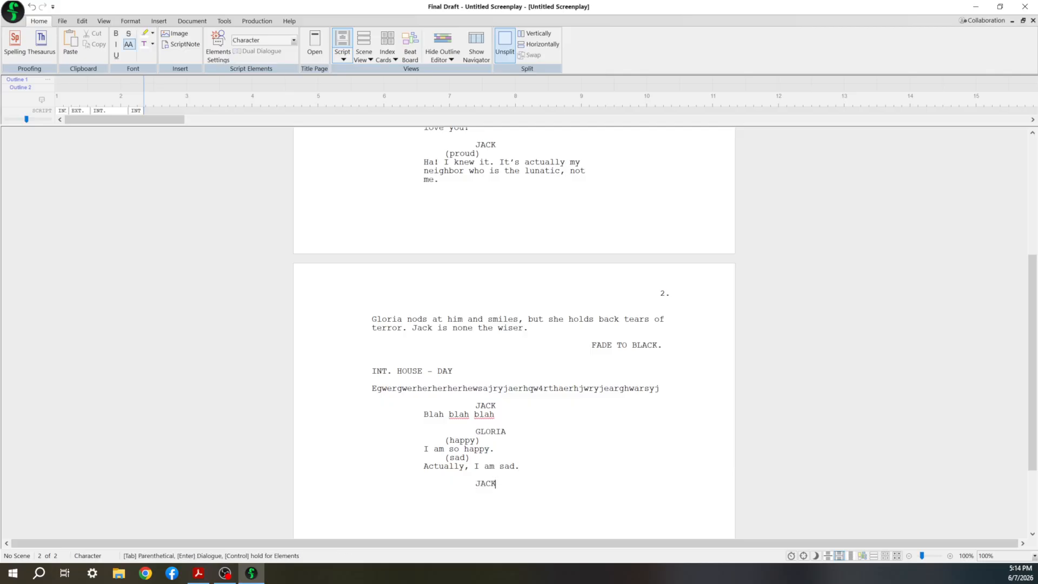
key("Return")
type("q")
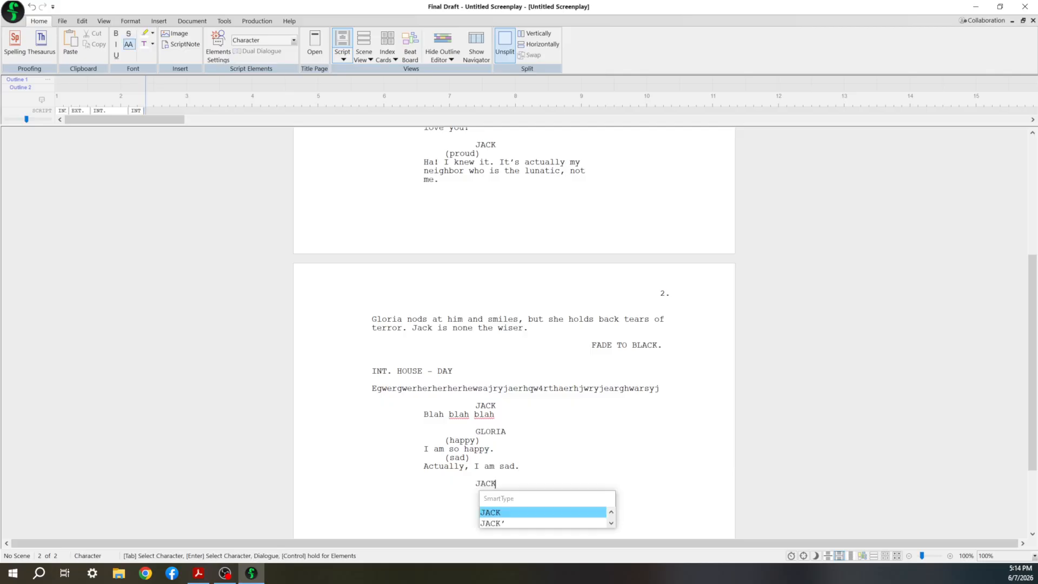
key("BackSpace")
type("I do")
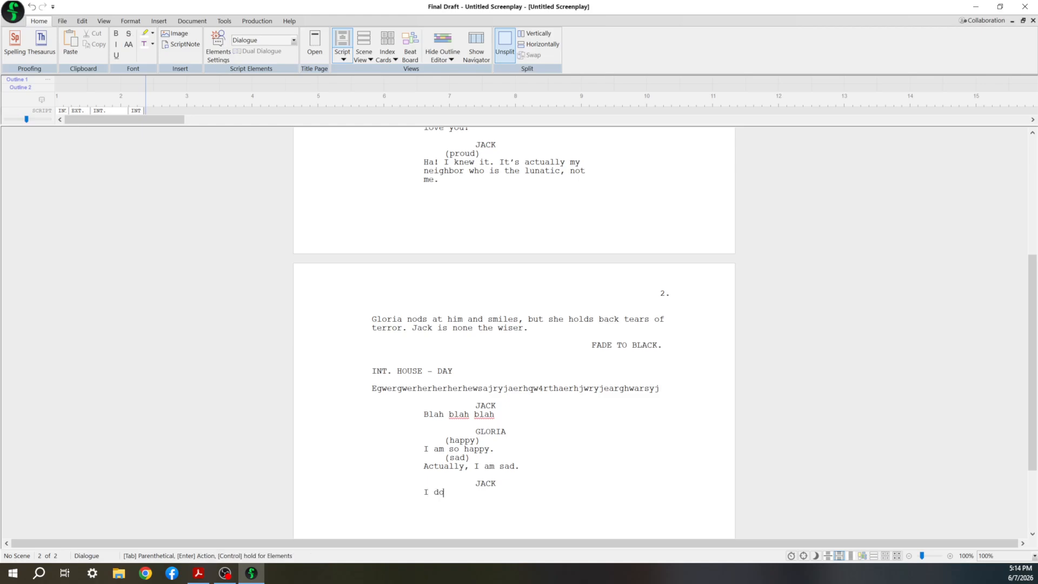
type("n't know what I am.")
scroll(284, 357, "down", 3)
scroll(277, 337, "up", 2)
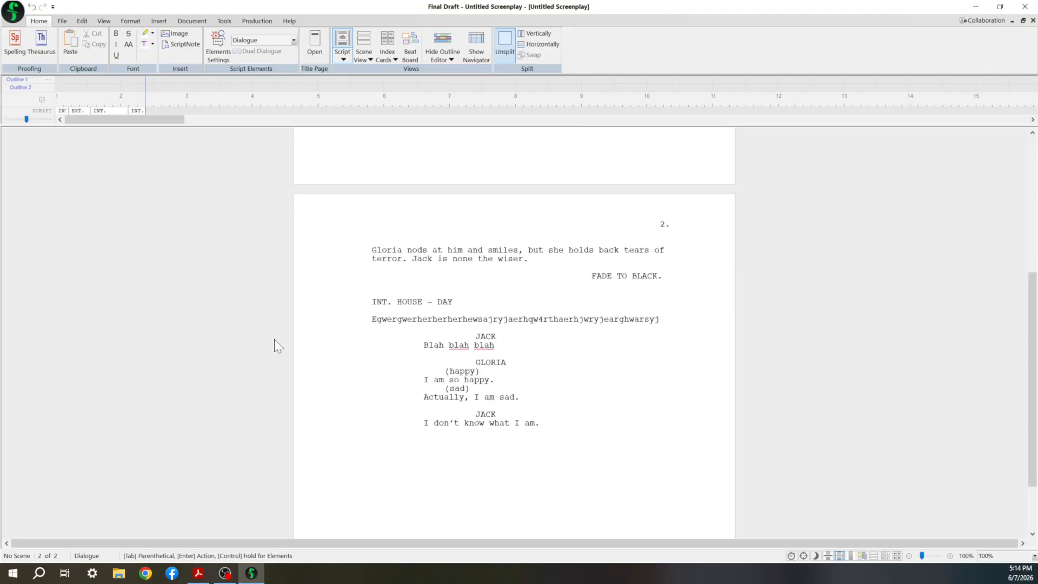
scroll(513, 332, "down", 1)
scroll(513, 324, "up", 3)
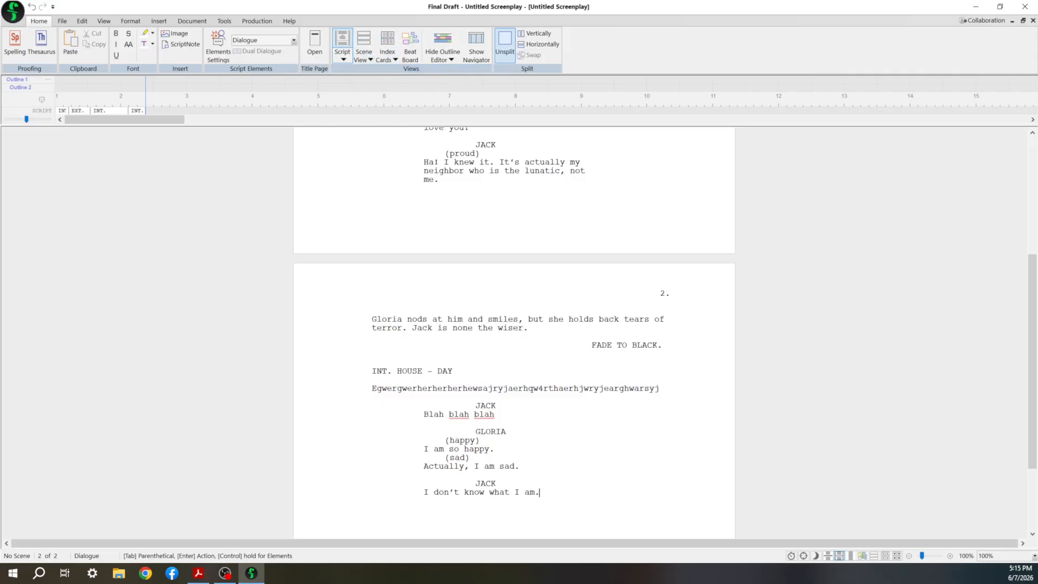
scroll(513, 333, "down", 4)
scroll(183, 161, "up", 15)
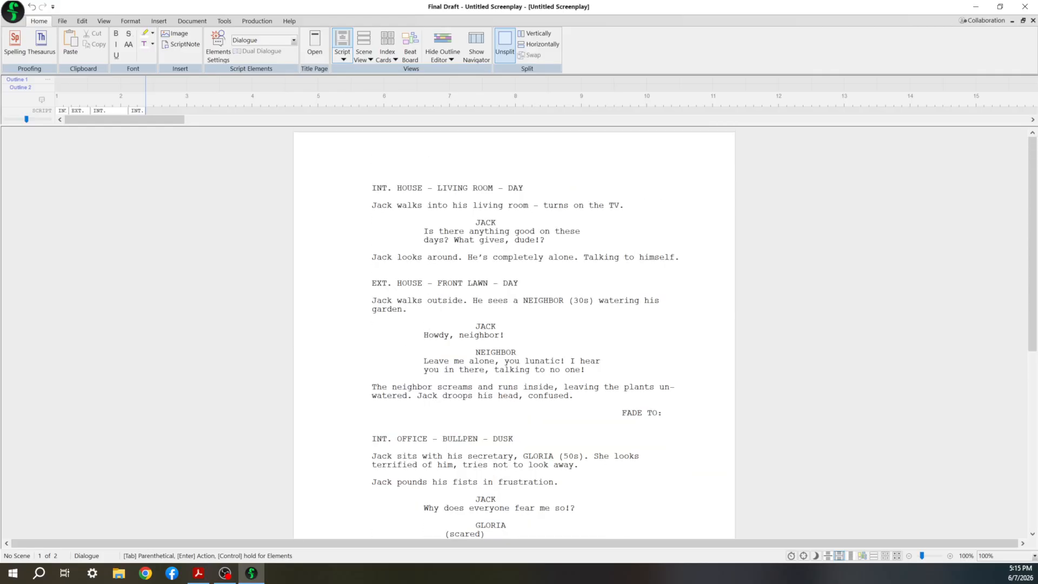
- Look through the available file, editing, view, formatting, insertion and document setup commands
left_click(67, 21)
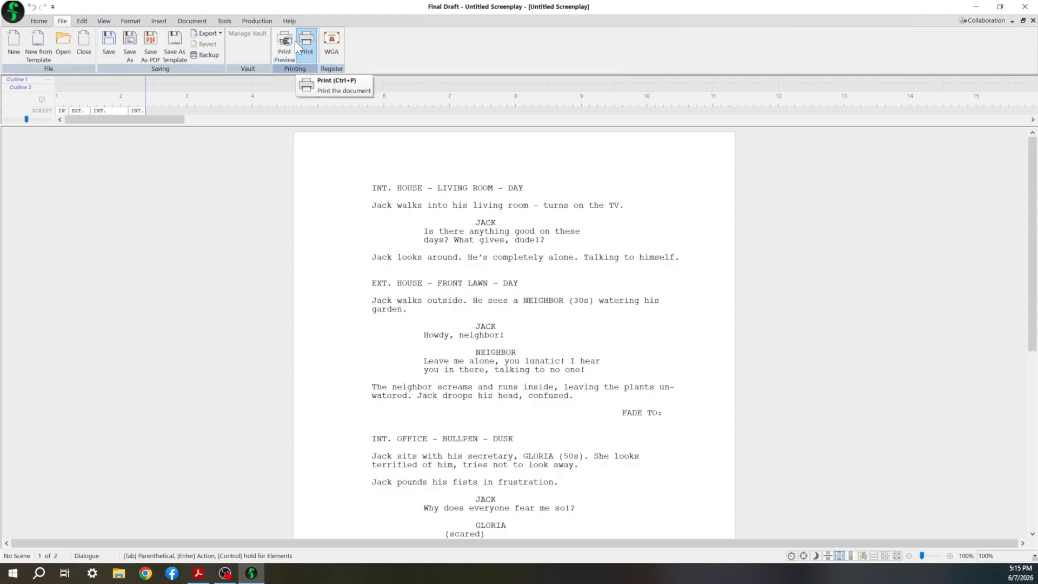
left_click(85, 21)
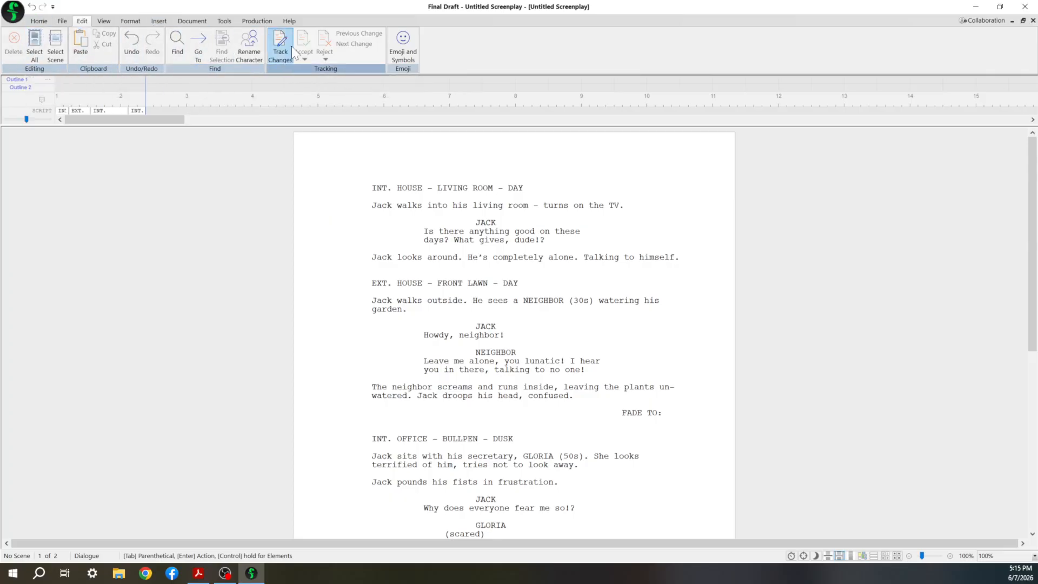
left_click(104, 19)
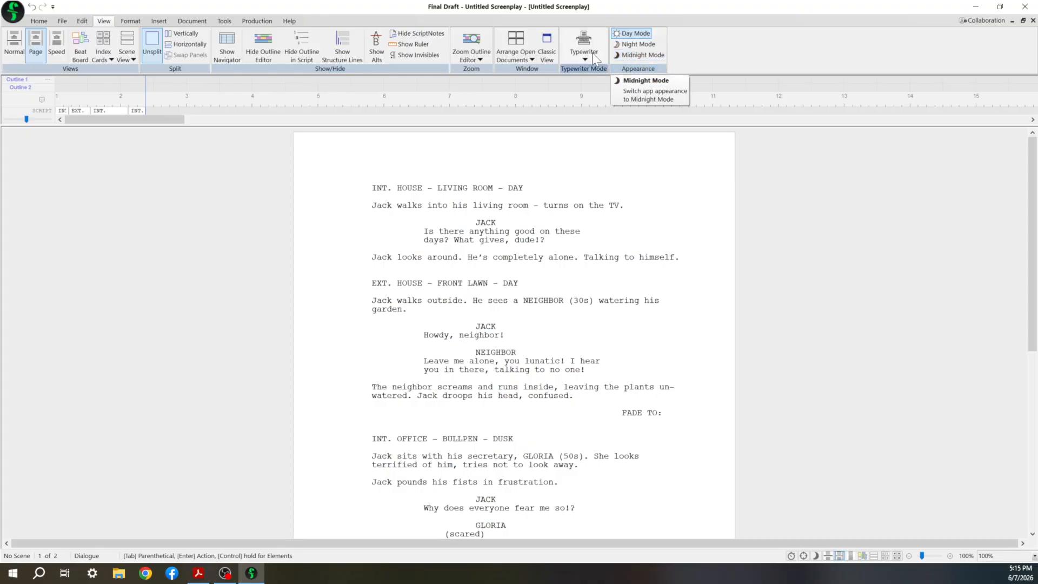
left_click(130, 25)
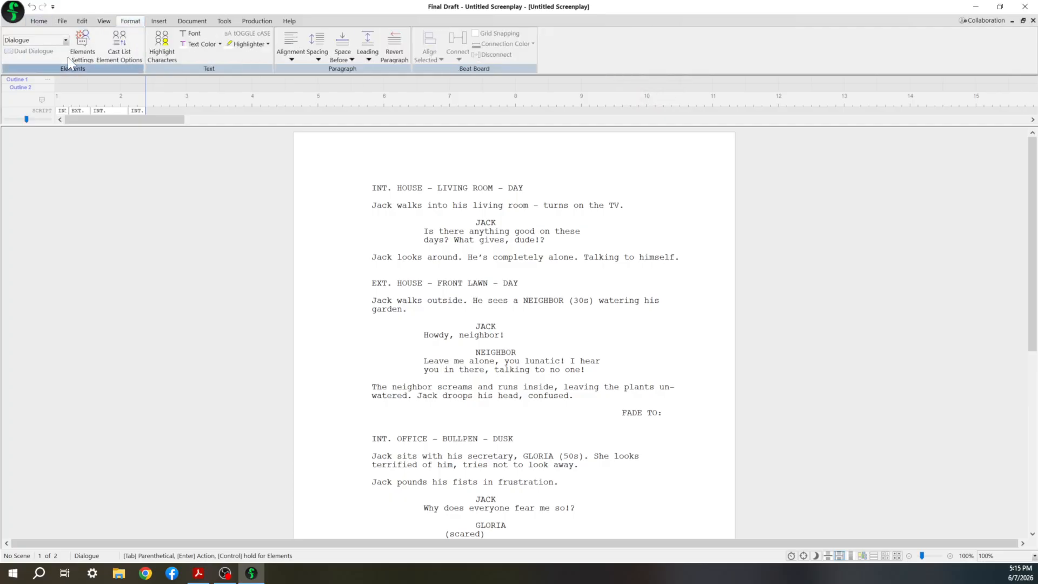
left_click(160, 22)
left_click(186, 22)
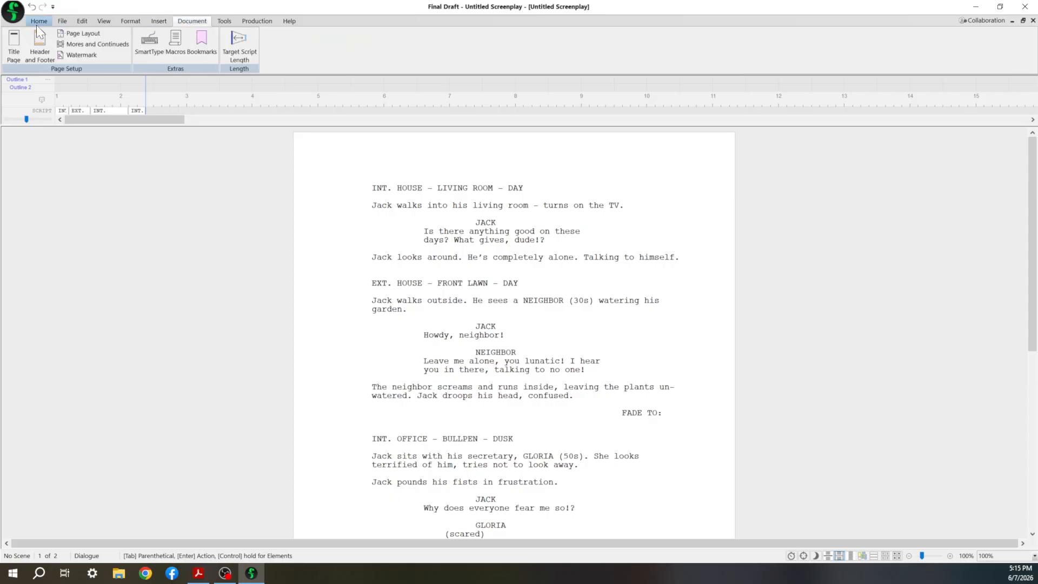
left_click(39, 22)
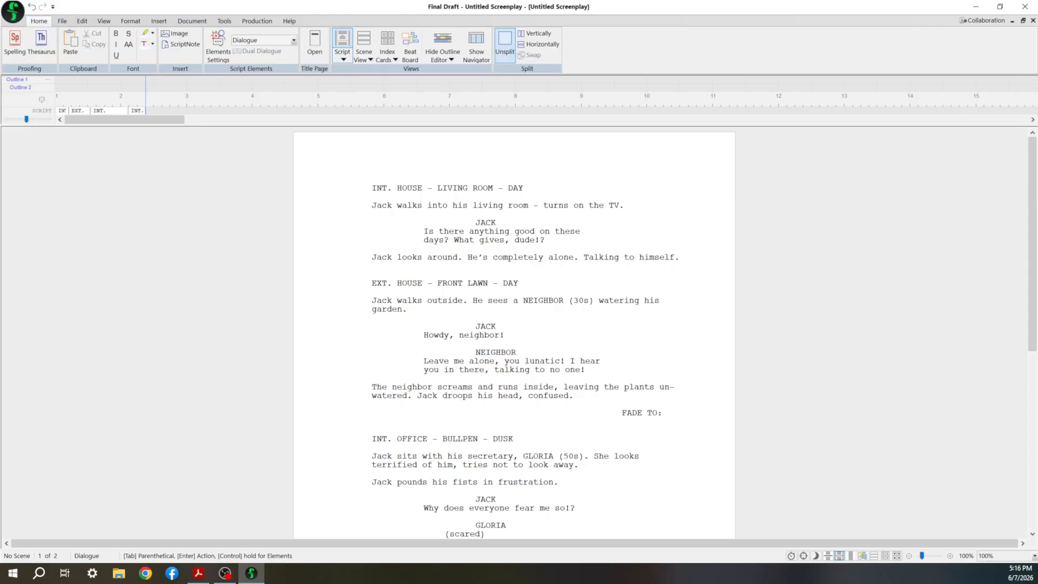
scroll(514, 334, "down", 4)
scroll(514, 334, "up", 4)
scroll(514, 333, "down", 4)
scroll(514, 334, "down", 3)
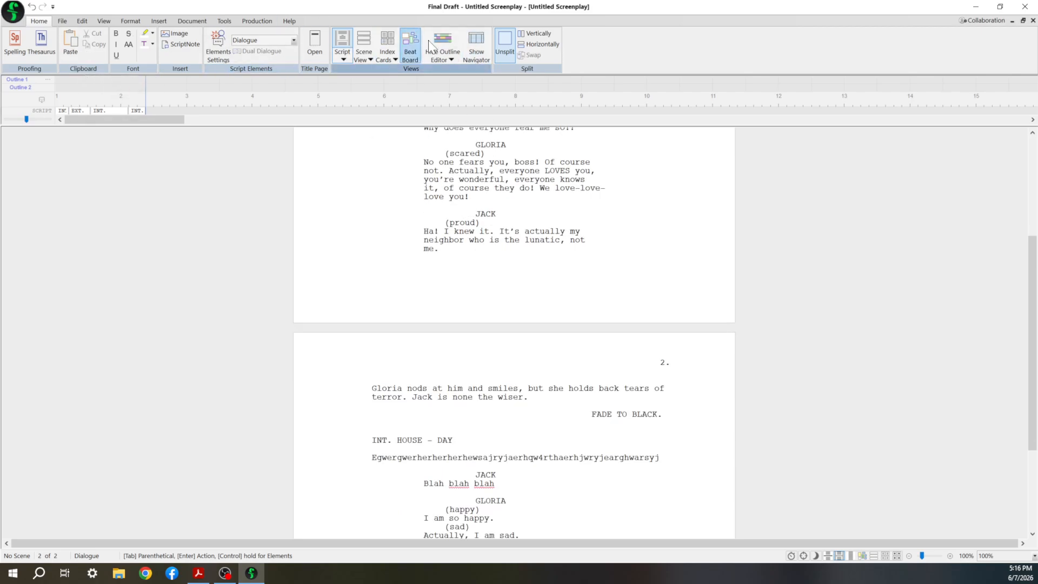
- Review both pages of the screenplay, from the opening living room scene to Jack's final line of dialogue
scroll(514, 333, "down", 3)
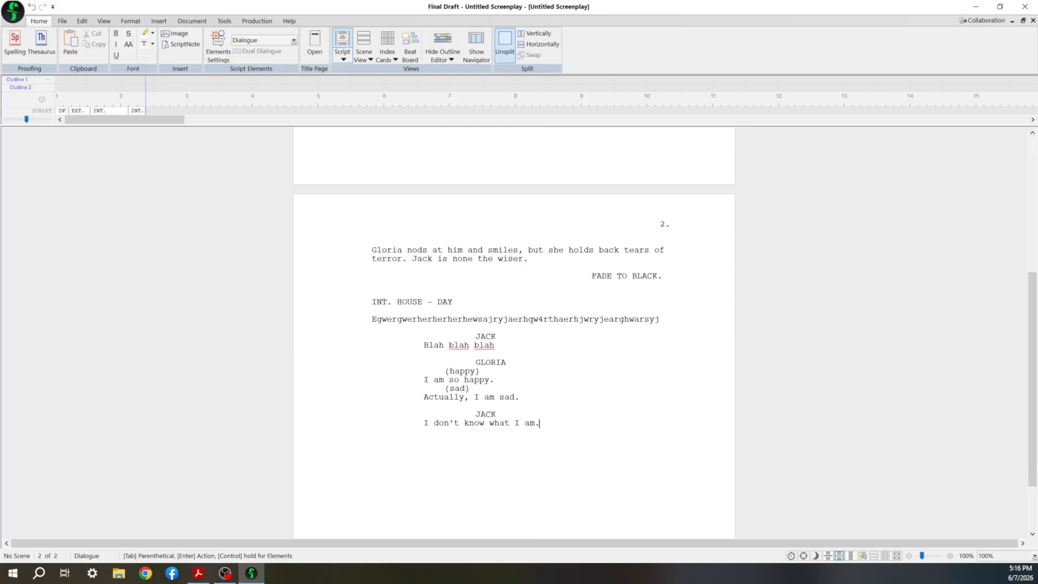
scroll(735, 327, "up", 9)
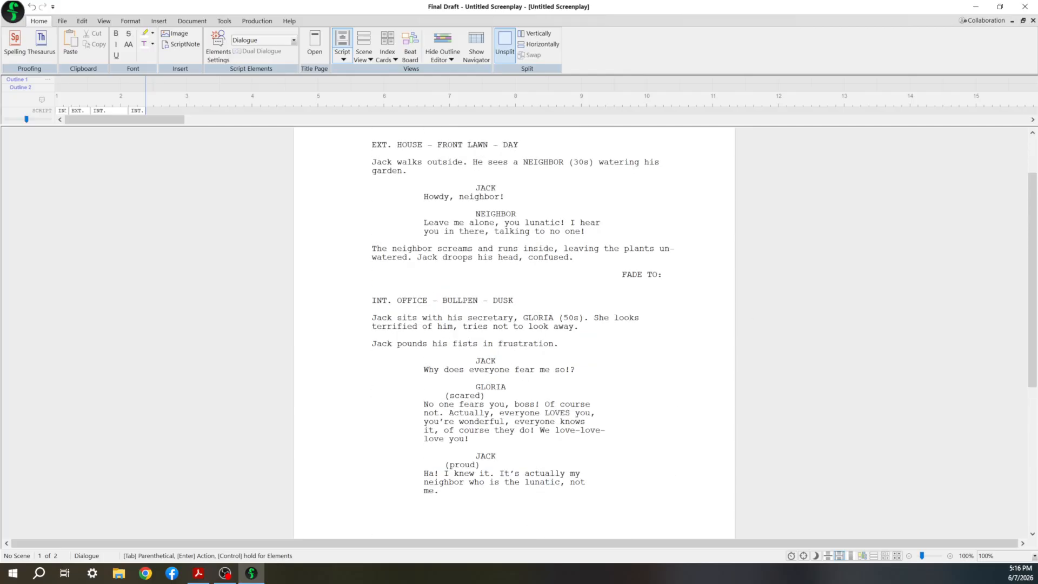
scroll(514, 334, "up", 2)
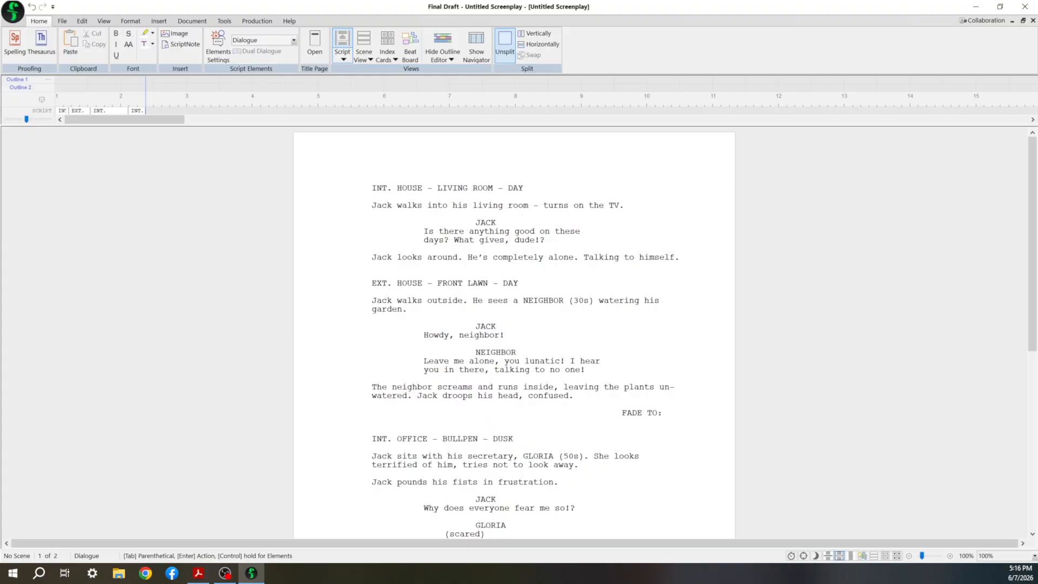
scroll(514, 333, "down", 16)
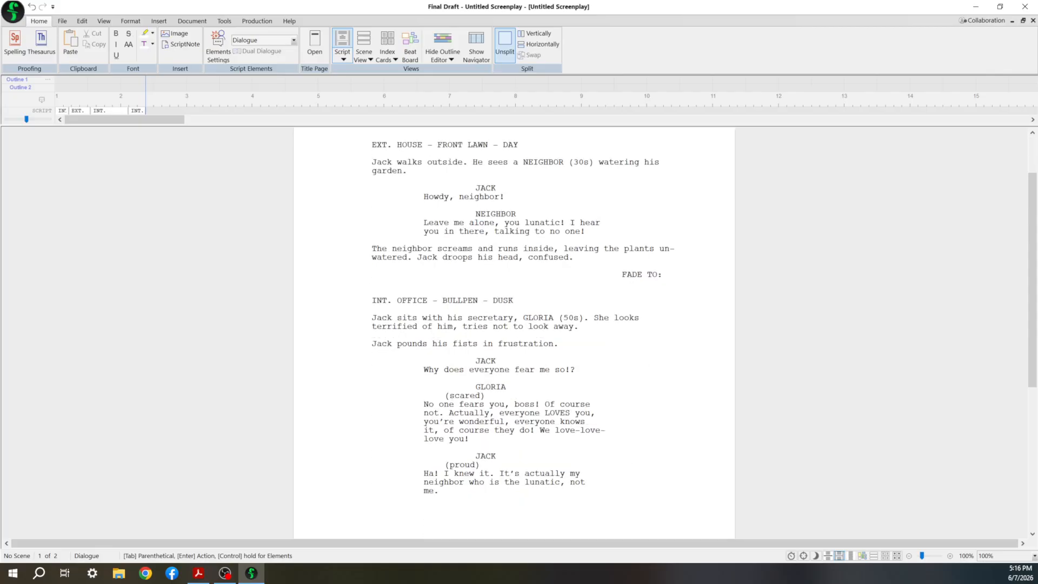
scroll(514, 332, "up", 16)
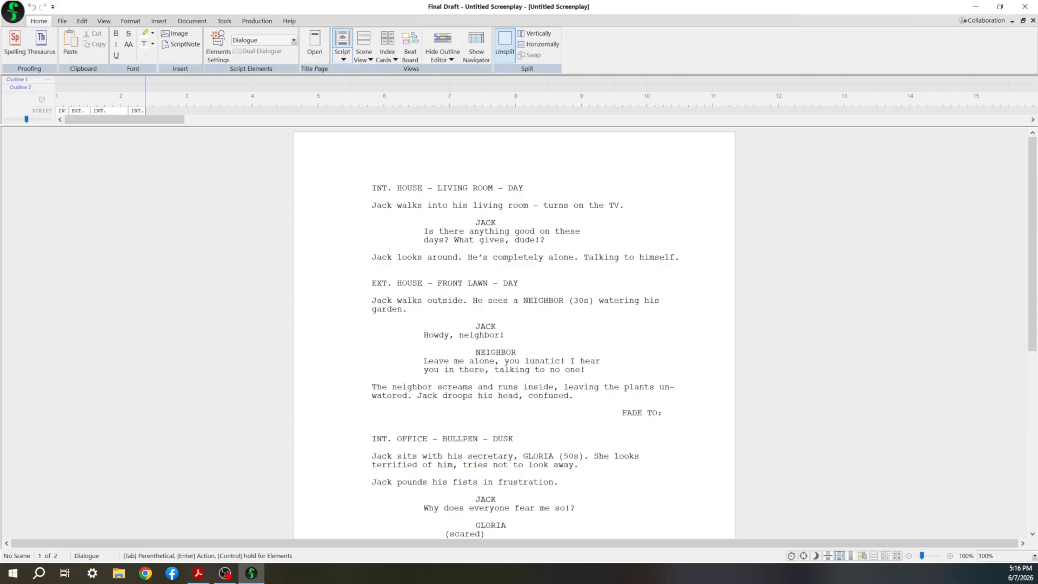
scroll(514, 333, "down", 9)
scroll(514, 332, "up", 6)
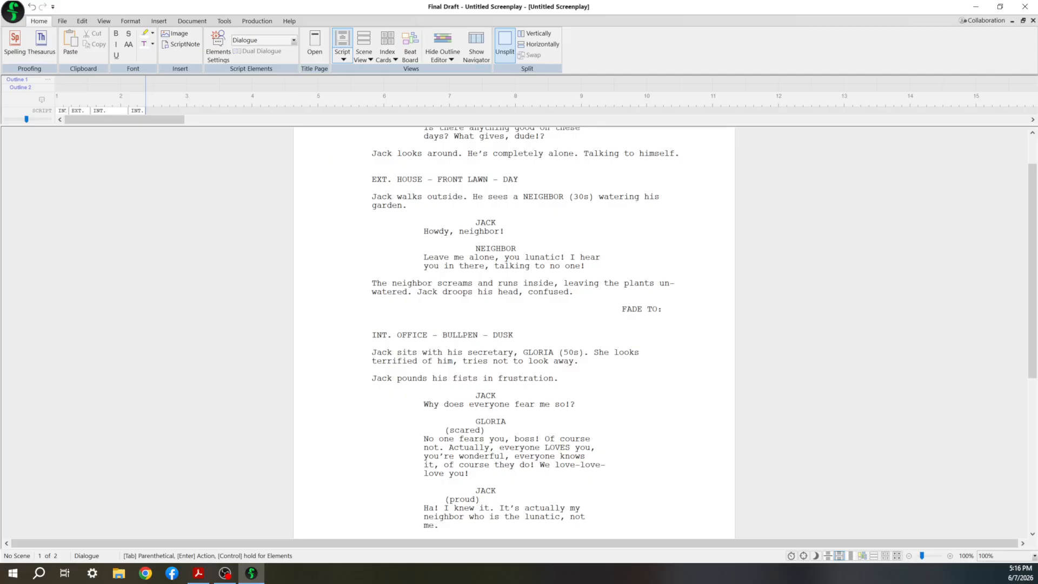
scroll(420, 395, "down", 10)
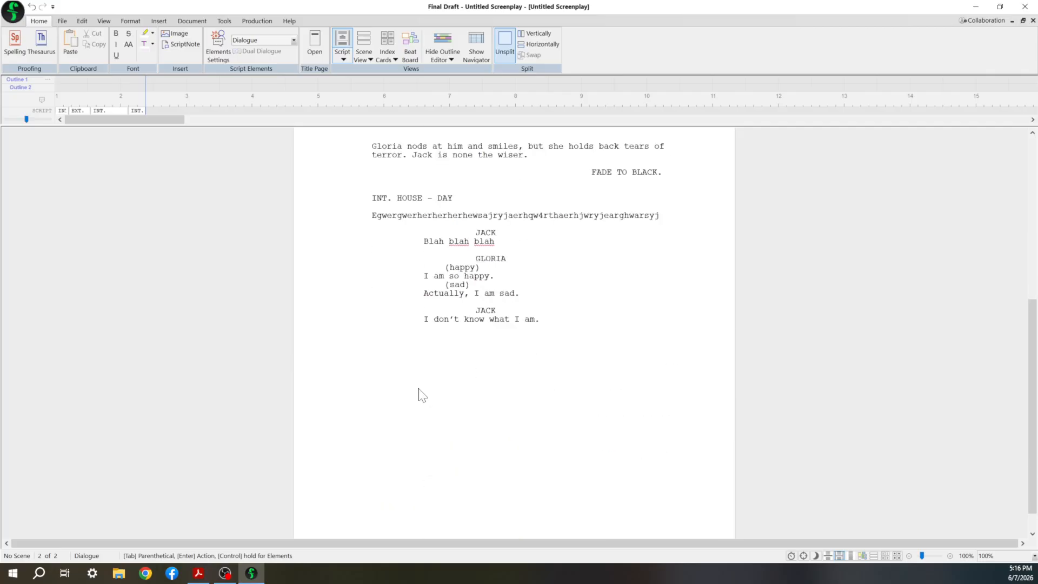